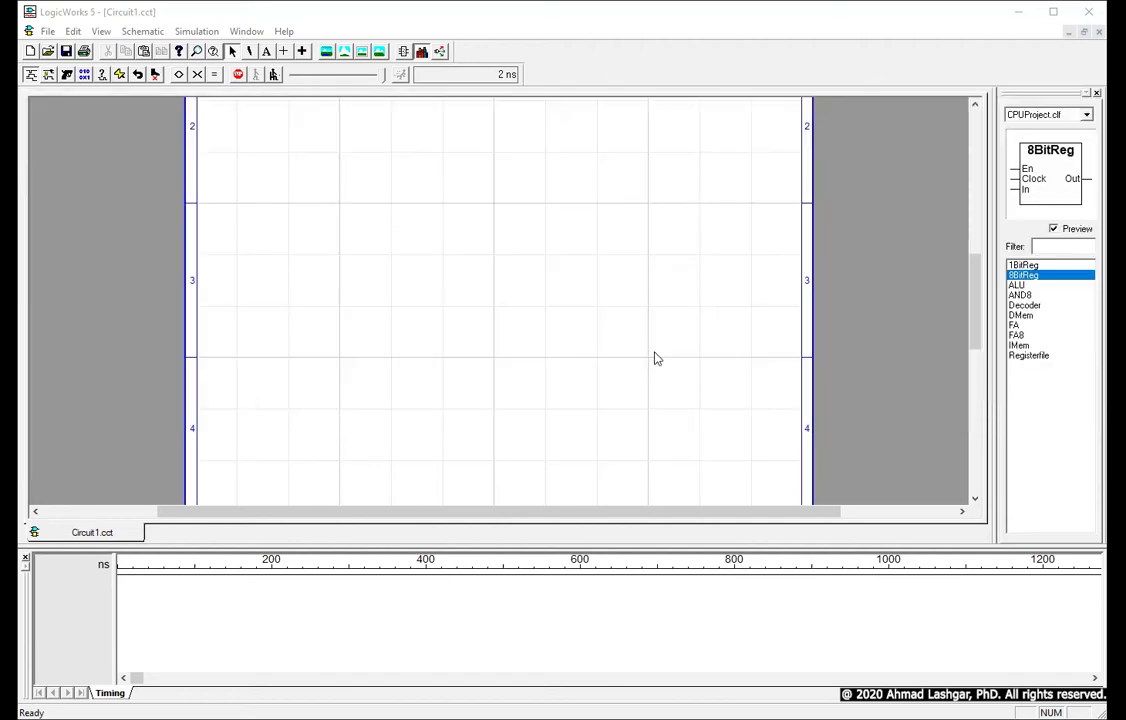
Open the CPUProject.clf library and place one 8BitReg and two AND8 blocks on the schematic.
{"action": "left_click", "coordinate": [47, 31]}
{"action": "mouse_move", "coordinate": [80, 188]}
{"action": "left_click", "coordinate": [364, 249]}
{"action": "left_click", "coordinate": [74, 110]}
{"action": "left_click", "coordinate": [304, 206]}
{"action": "left_click_drag", "start_coordinate": [1022, 275], "coordinate": [357, 341]}
{"action": "left_click_drag", "start_coordinate": [1020, 295], "coordinate": [721, 249]}
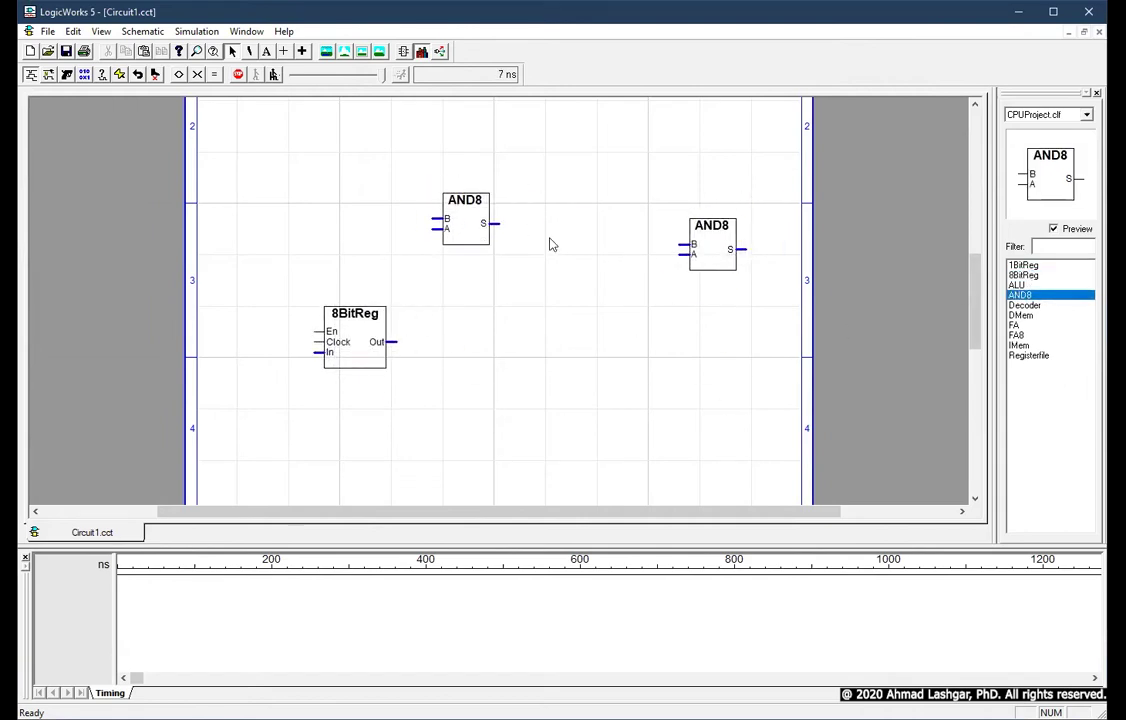
Open the CSCI250.clf parts library from the CSCI250Library-v0.4 folder.
{"action": "left_click", "coordinate": [48, 36]}
{"action": "mouse_move", "coordinate": [158, 193]}
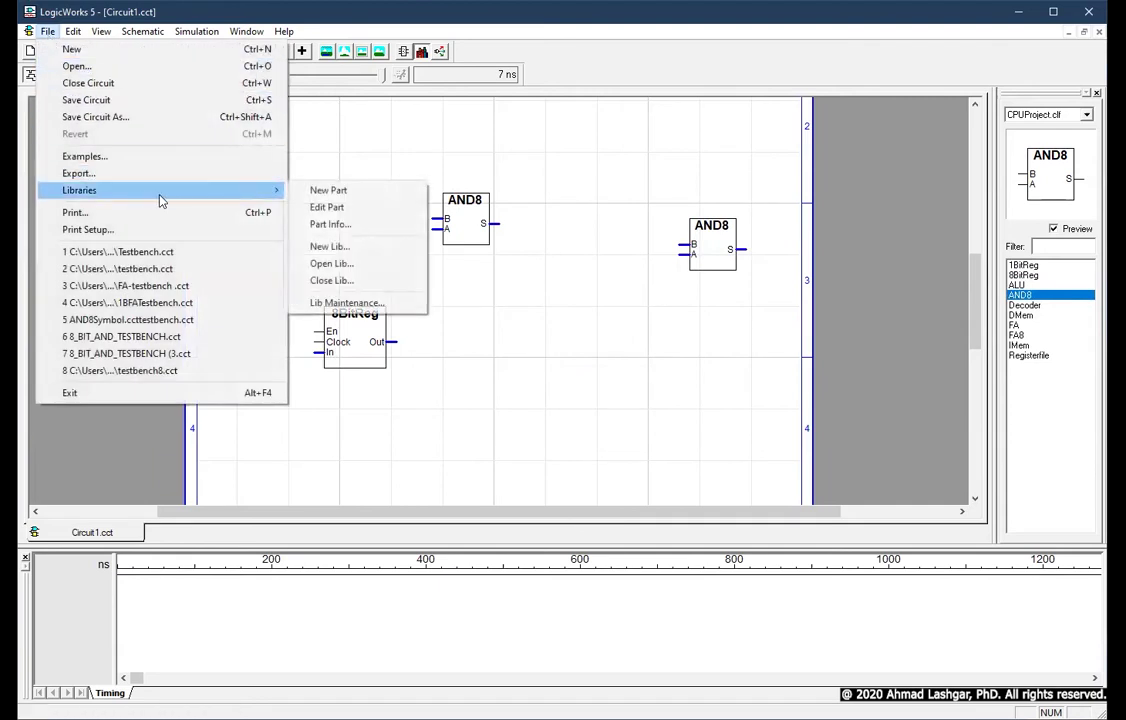
{"action": "left_click", "coordinate": [379, 262]}
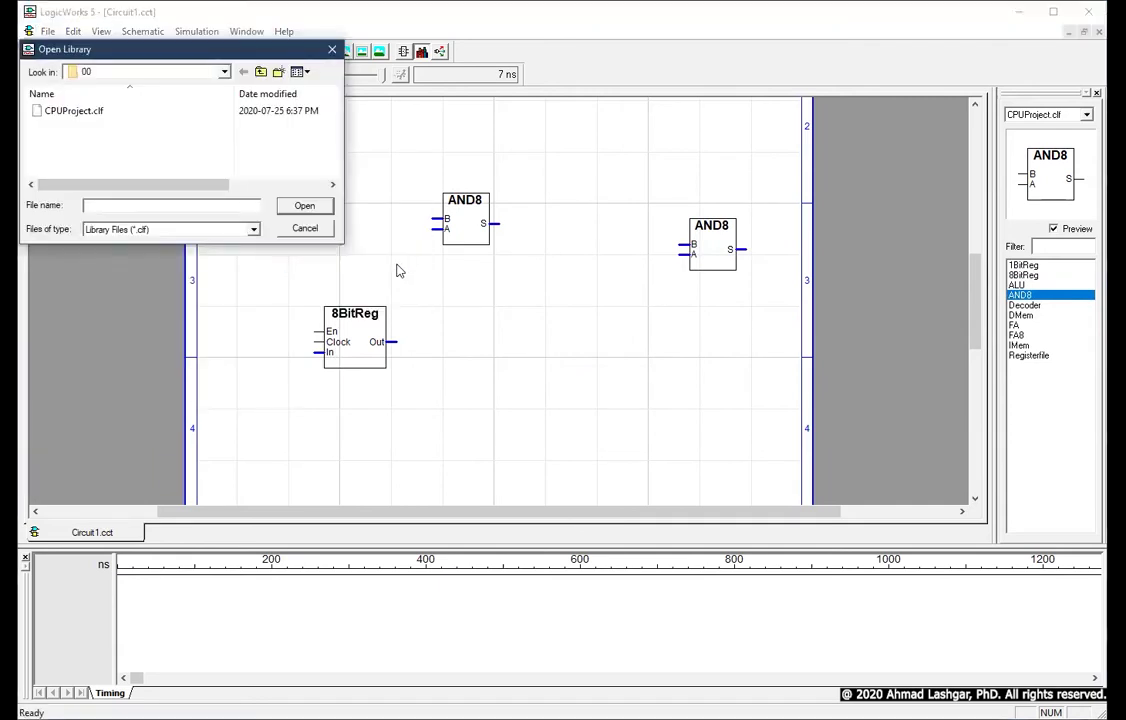
{"action": "left_click", "coordinate": [260, 71]}
{"action": "scroll", "coordinate": [110, 150], "scroll_direction": "down", "scroll_amount": 3}
{"action": "double_click", "coordinate": [90, 168]}
{"action": "left_click", "coordinate": [63, 111]}
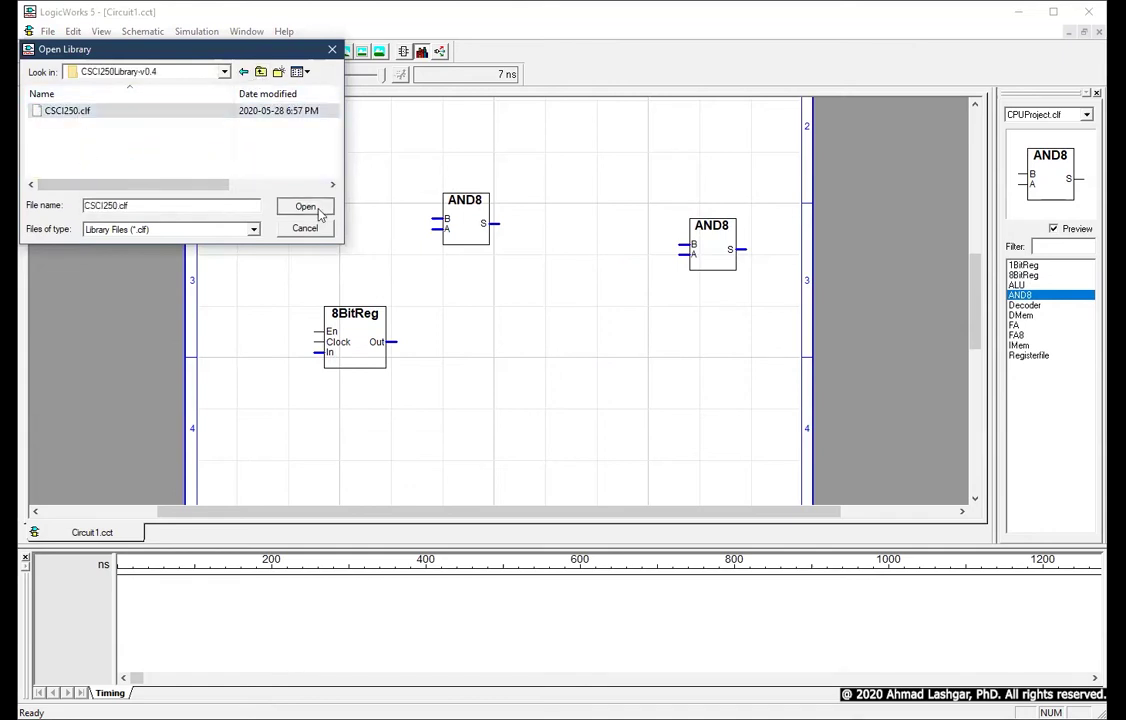
{"action": "left_click", "coordinate": [304, 205]}
Place two Mux2x8 multiplexers, one beyond the rightmost block and one before the 8BitReg.
{"action": "left_click", "coordinate": [1024, 276]}
{"action": "left_click", "coordinate": [859, 217]}
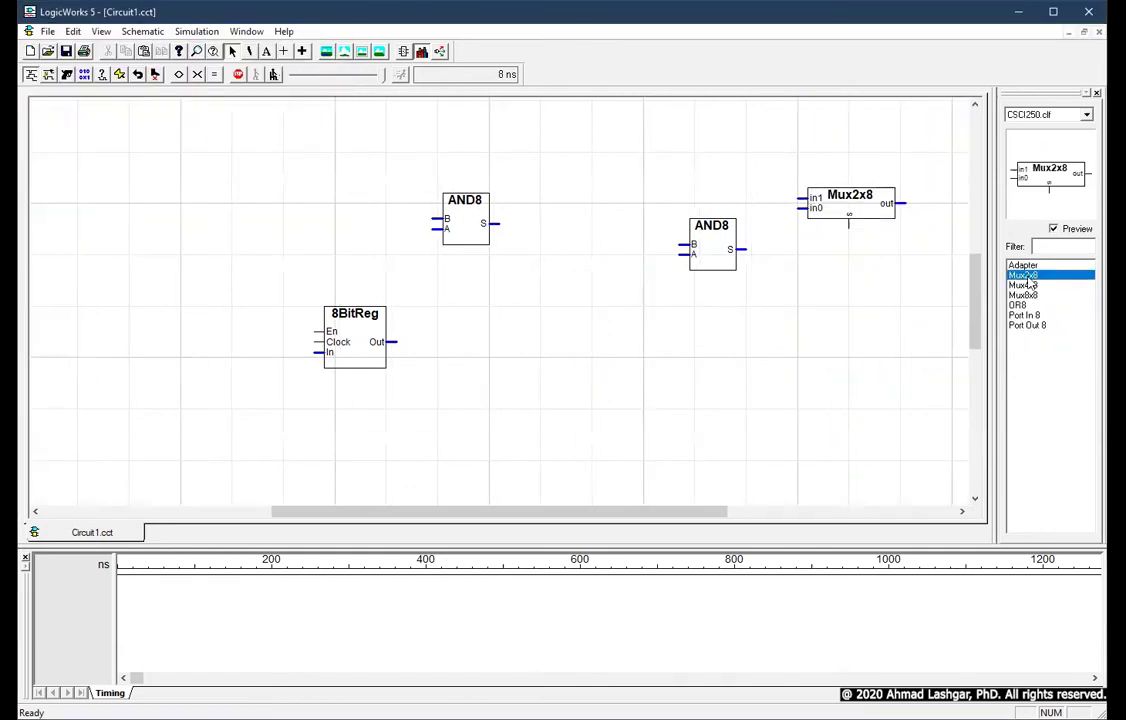
{"action": "left_click", "coordinate": [197, 298]}
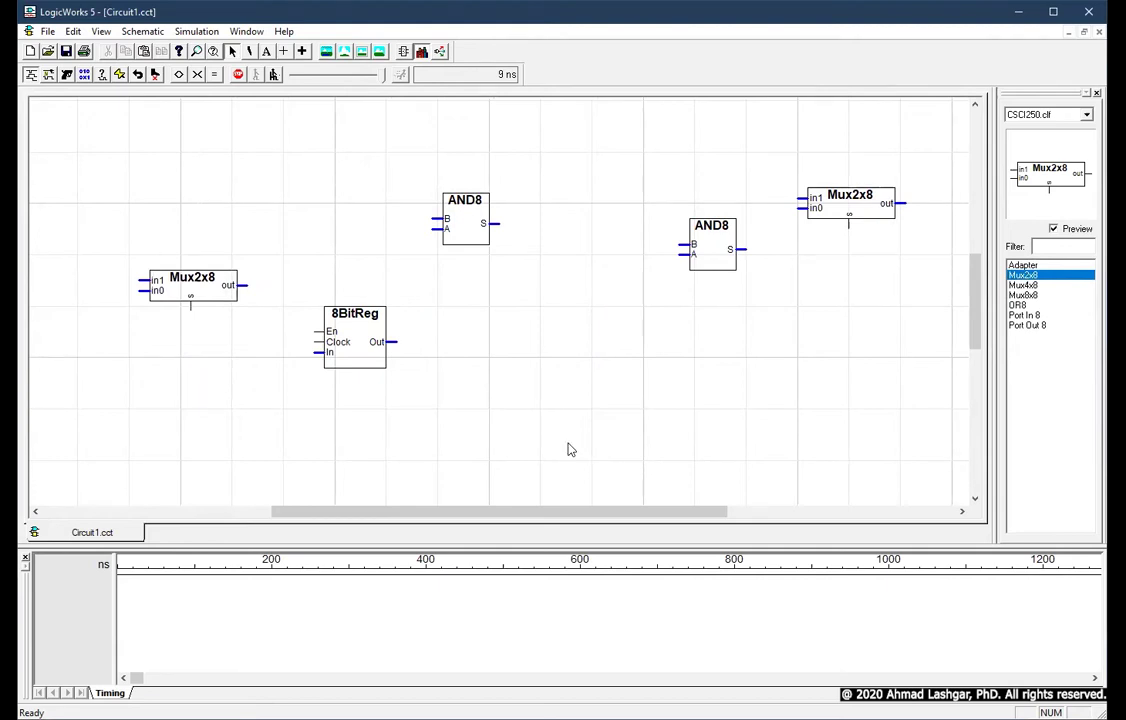
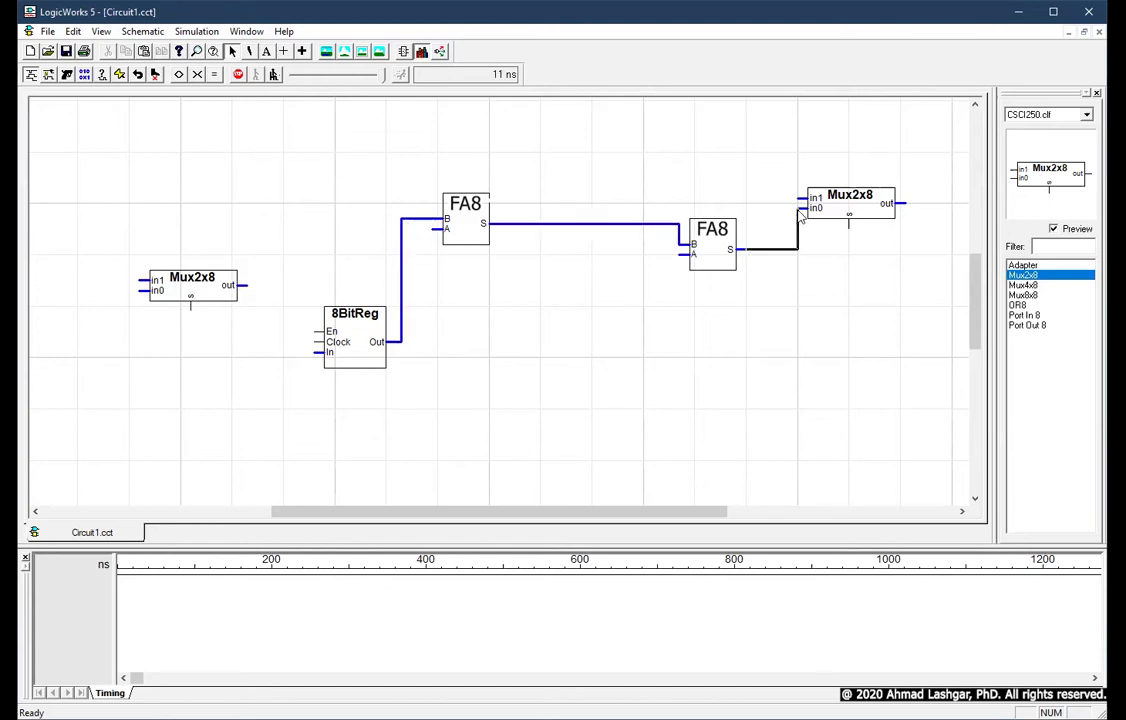
Wire the last multiplexer's output over the circuit and back to the first multiplexer's in0 input.
{"action": "left_click_drag", "start_coordinate": [906, 203], "coordinate": [916, 167]}
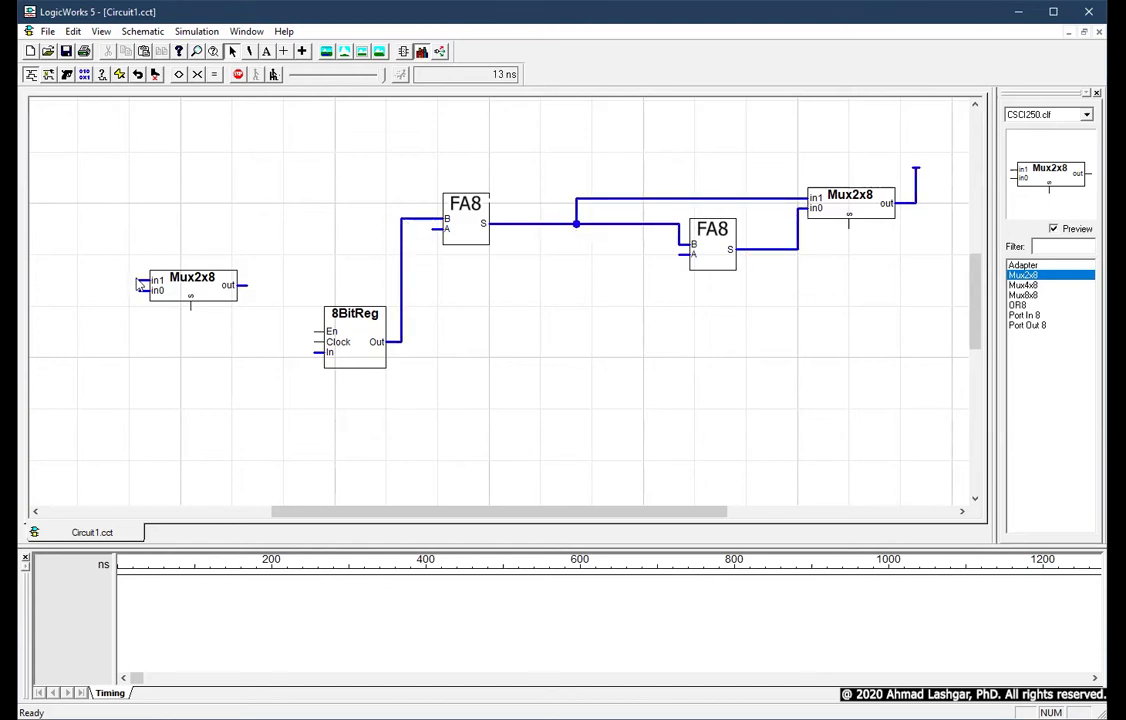
{"action": "left_click_drag", "start_coordinate": [141, 290], "coordinate": [108, 213]}
{"action": "left_click_drag", "start_coordinate": [917, 168], "coordinate": [113, 234]}
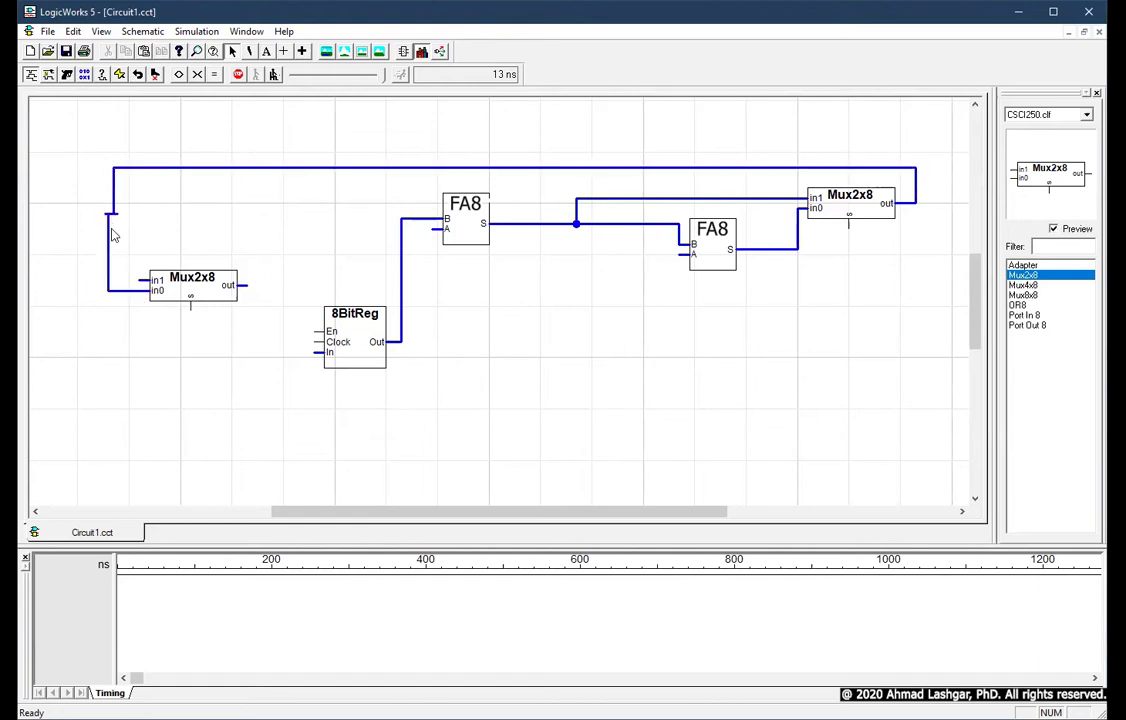
Connect the first multiplexer's output to the register's In and draw open leads from both select pins, Clock and En.
{"action": "mouse_move", "coordinate": [245, 285]}
{"action": "left_mouse_down"}
{"action": "mouse_move", "coordinate": [318, 352]}
{"action": "mouse_move", "coordinate": [211, 402]}
{"action": "left_mouse_up"}
{"action": "mouse_move", "coordinate": [849, 216]}
{"action": "left_mouse_down"}
{"action": "mouse_move", "coordinate": [367, 457]}
{"action": "mouse_move", "coordinate": [120, 433]}
{"action": "left_mouse_up"}
{"action": "left_click_drag", "start_coordinate": [211, 401], "coordinate": [119, 400]}
{"action": "left_click_drag", "start_coordinate": [190, 300], "coordinate": [119, 377]}
{"action": "left_click_drag", "start_coordinate": [320, 331], "coordinate": [283, 229]}
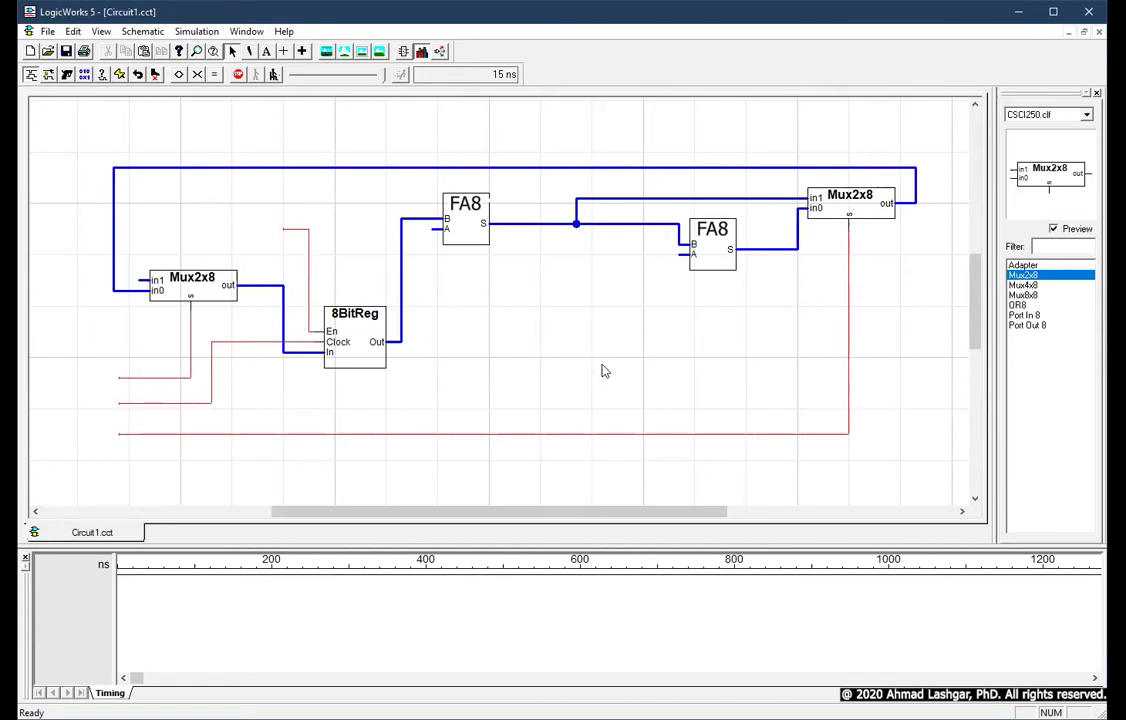
Draw a bus lead down from the first FA8's A input and move the 8BitReg upward.
{"action": "left_click_drag", "start_coordinate": [432, 398], "coordinate": [440, 229]}
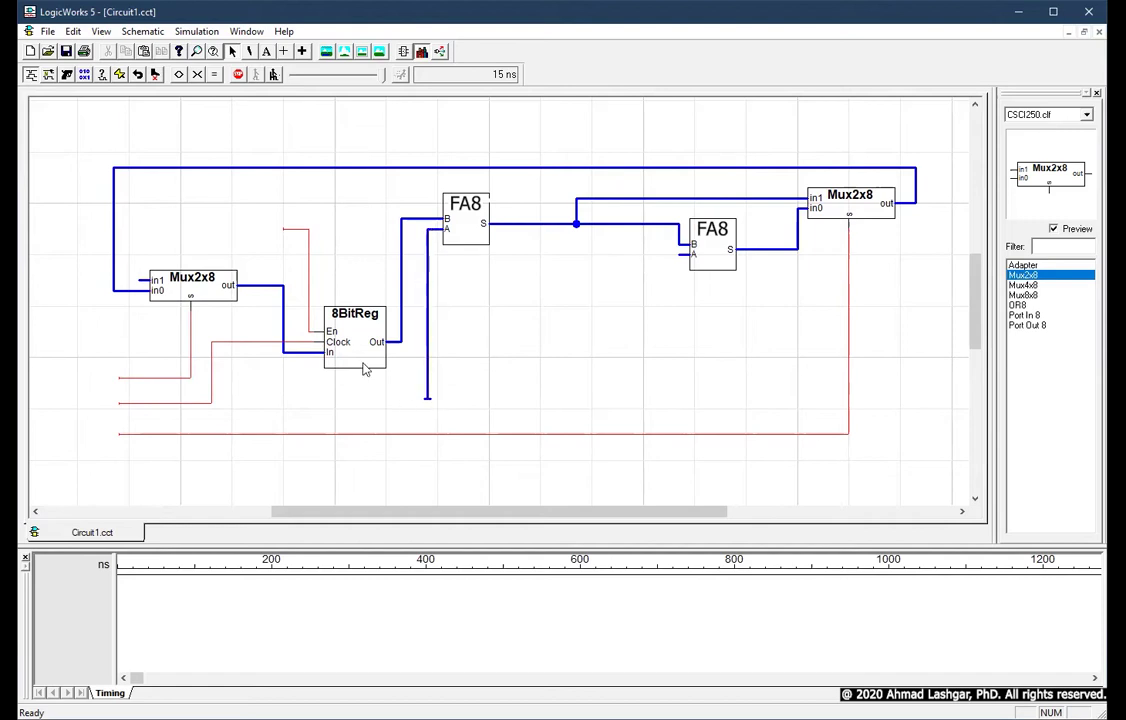
{"action": "left_click", "coordinate": [285, 310]}
{"action": "left_click_drag", "start_coordinate": [285, 310], "coordinate": [285, 264]}
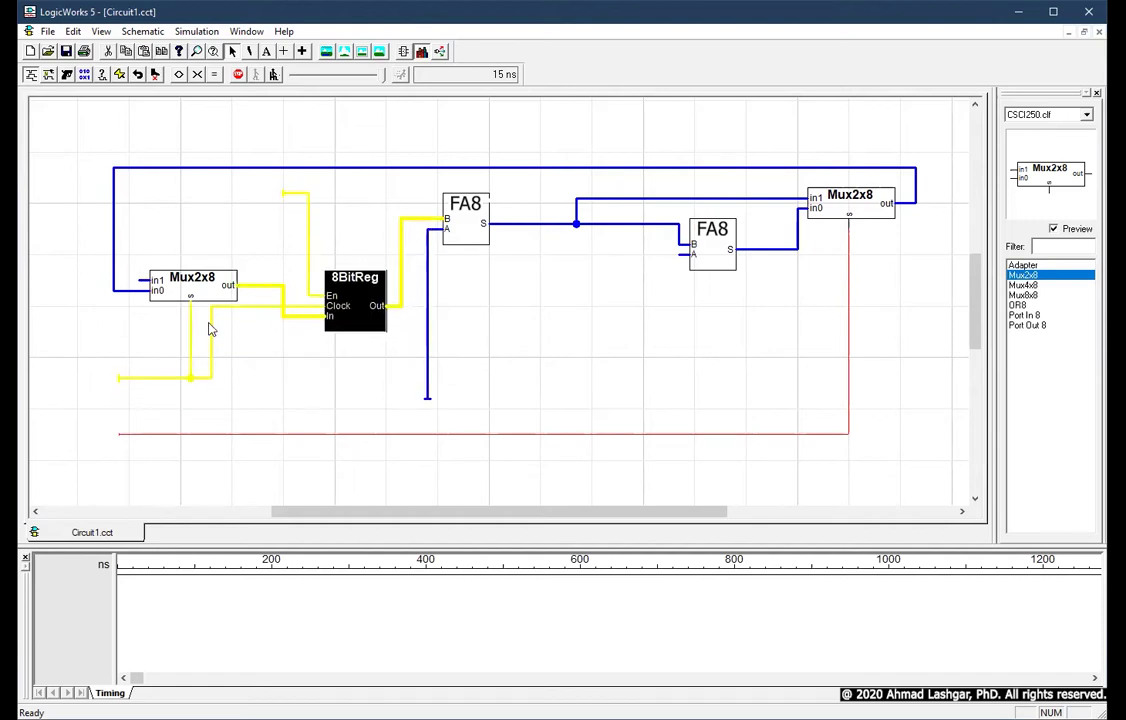
Attach an A7–A0 bus breakout to the A input of each FA8.
{"action": "left_click_drag", "start_coordinate": [427, 400], "coordinate": [427, 333]}
{"action": "right_click", "coordinate": [427, 333]}
{"action": "left_click", "coordinate": [455, 330]}
{"action": "key", "text": "Return"}
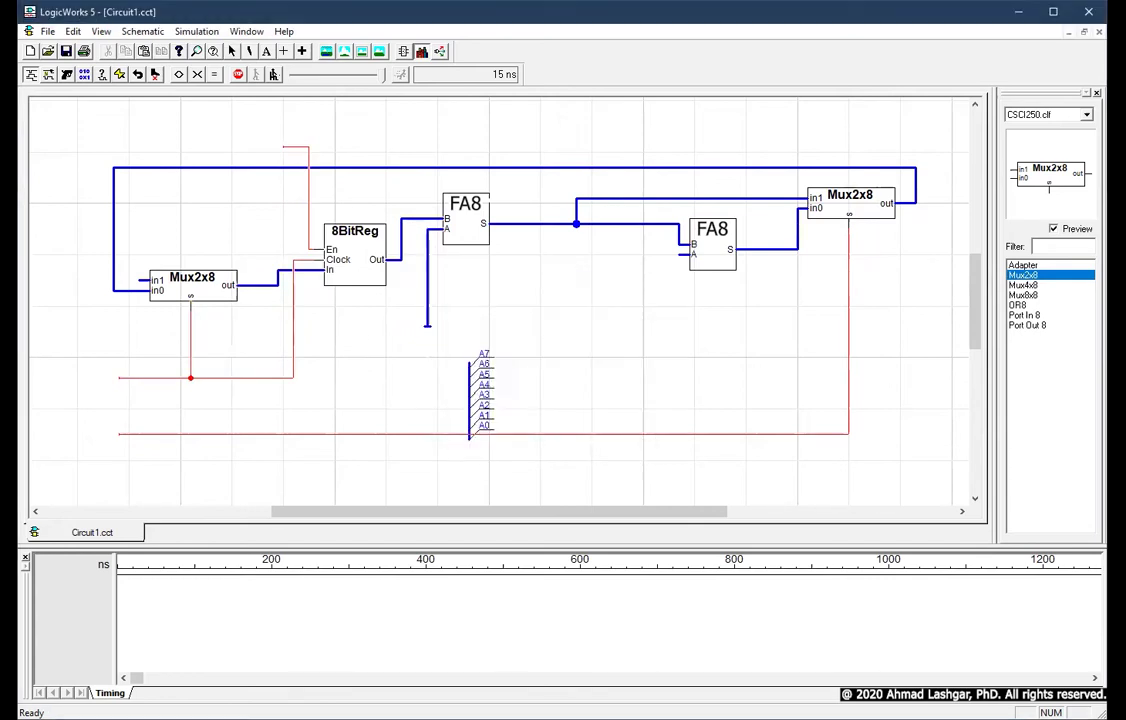
{"action": "left_click", "coordinate": [428, 396]}
{"action": "left_click", "coordinate": [638, 262]}
Redraw the merged leads of the register's Clock and the first multiplexer's select pin as two separate leads.
{"action": "left_click_drag", "start_coordinate": [294, 148], "coordinate": [131, 410]}
{"action": "left_click", "coordinate": [191, 357]}
{"action": "key", "text": "Delete"}
{"action": "left_click_drag", "start_coordinate": [190, 300], "coordinate": [133, 390]}
Name the first multiplexer's select lead Reset.
{"action": "right_click", "coordinate": [134, 389]}
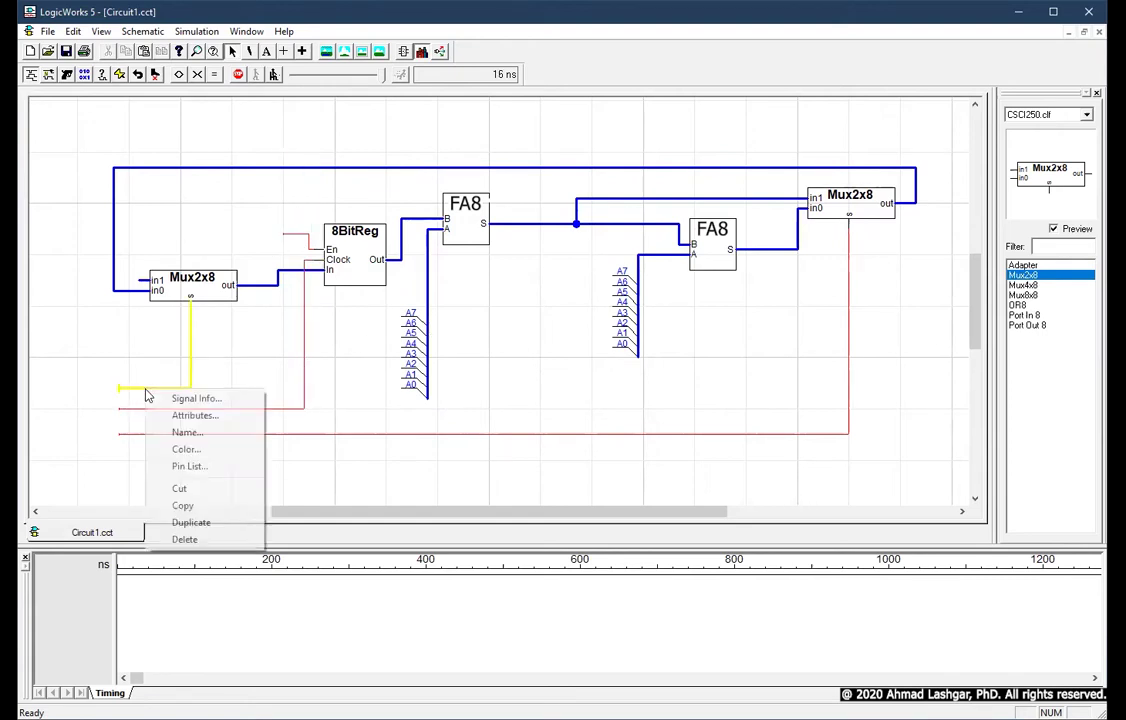
{"action": "left_click", "coordinate": [216, 433]}
{"action": "type", "text": "Reset"}
{"action": "key", "text": "Return"}
Name the lead running to the register's clock pin Clock.
{"action": "right_click", "coordinate": [201, 409]}
{"action": "left_click", "coordinate": [236, 436]}
{"action": "key", "text": "Escape"}
{"action": "right_click", "coordinate": [201, 409]}
{"action": "left_click", "coordinate": [251, 453]}
{"action": "type", "text": "Clock"}
{"action": "key", "text": "Return"}
Name the last multiplexer's select lead PCSrc.
{"action": "right_click", "coordinate": [216, 435]}
{"action": "left_click", "coordinate": [256, 478]}
{"action": "type", "text": "PCSrc"}
{"action": "left_click", "coordinate": [641, 374]}
Swap the last multiplexer's sources by rewiring the first FA8's S to in0 and the second FA8's S to in1.
{"action": "left_click", "coordinate": [784, 203]}
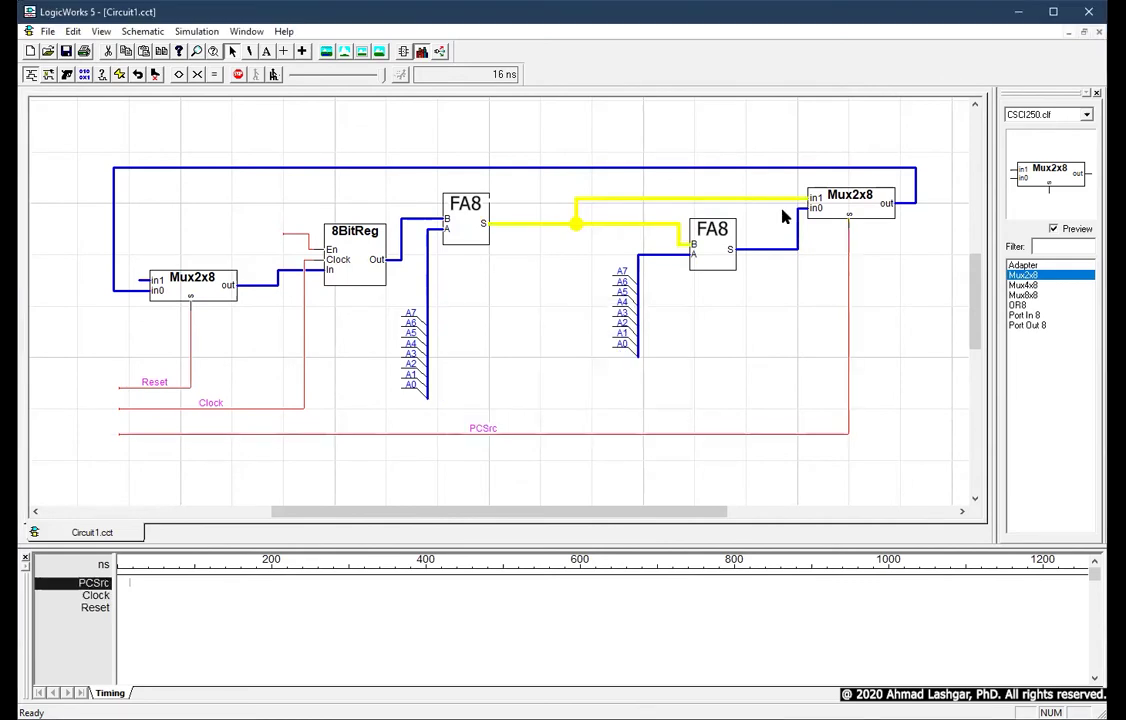
{"action": "key", "text": "Delete"}
{"action": "left_click_drag", "start_coordinate": [798, 233], "coordinate": [495, 226]}
{"action": "left_click_drag", "start_coordinate": [688, 243], "coordinate": [495, 222]}
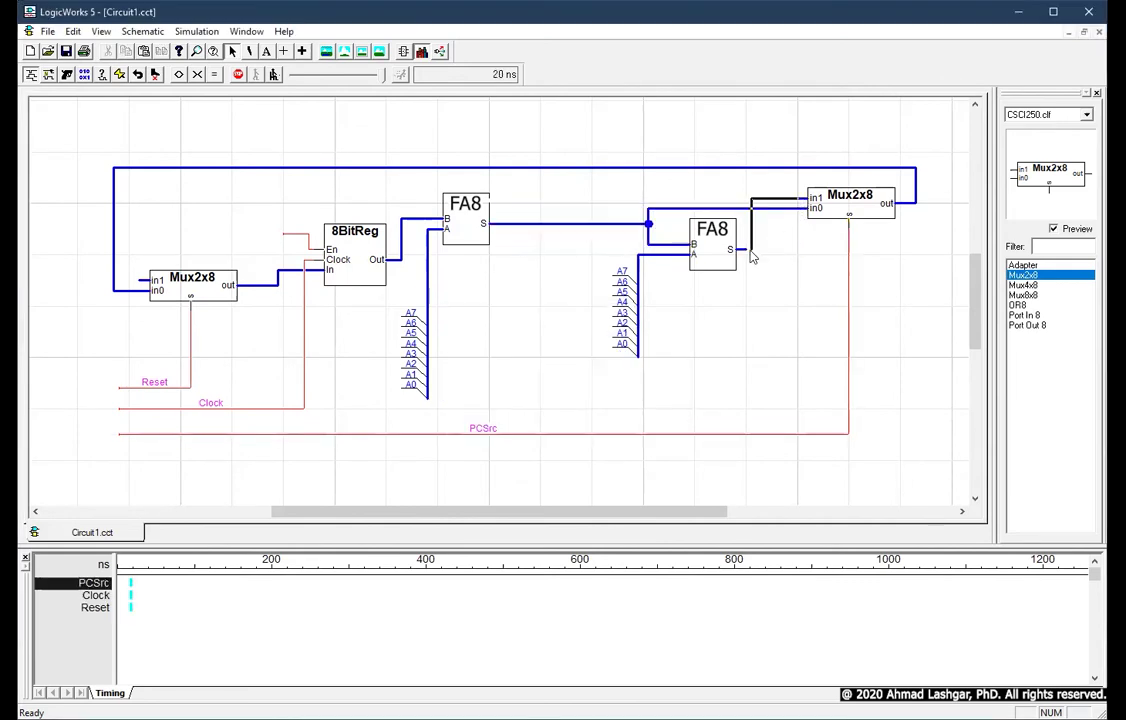
{"action": "left_click_drag", "start_coordinate": [744, 249], "coordinate": [806, 198]}
Extend the register's output bus past the last multiplexer and name it PC.
{"action": "mouse_move", "coordinate": [390, 260]}
{"action": "left_mouse_down"}
{"action": "mouse_move", "coordinate": [480, 279]}
{"action": "mouse_move", "coordinate": [508, 400]}
{"action": "mouse_move", "coordinate": [940, 398]}
{"action": "mouse_move", "coordinate": [928, 404]}
{"action": "left_mouse_up"}
{"action": "right_click", "coordinate": [928, 404]}
{"action": "left_click", "coordinate": [940, 437]}
{"action": "type", "text": "PC"}
{"action": "key", "text": "Return"}
Move the PC label to the bus's far end and the Clock and PCSrc labels to their leads' open ends.
{"action": "left_click_drag", "start_coordinate": [698, 398], "coordinate": [922, 398]}
{"action": "left_click_drag", "start_coordinate": [553, 512], "coordinate": [541, 512]}
{"action": "left_click_drag", "start_coordinate": [192, 403], "coordinate": [137, 403]}
{"action": "left_click_drag", "start_coordinate": [466, 428], "coordinate": [146, 430]}
Attach an A7–A0 bus breakout to the first multiplexer's in1 input.
{"action": "right_click", "coordinate": [80, 283]}
{"action": "left_click", "coordinate": [116, 304]}
{"action": "left_click", "coordinate": [568, 430]}
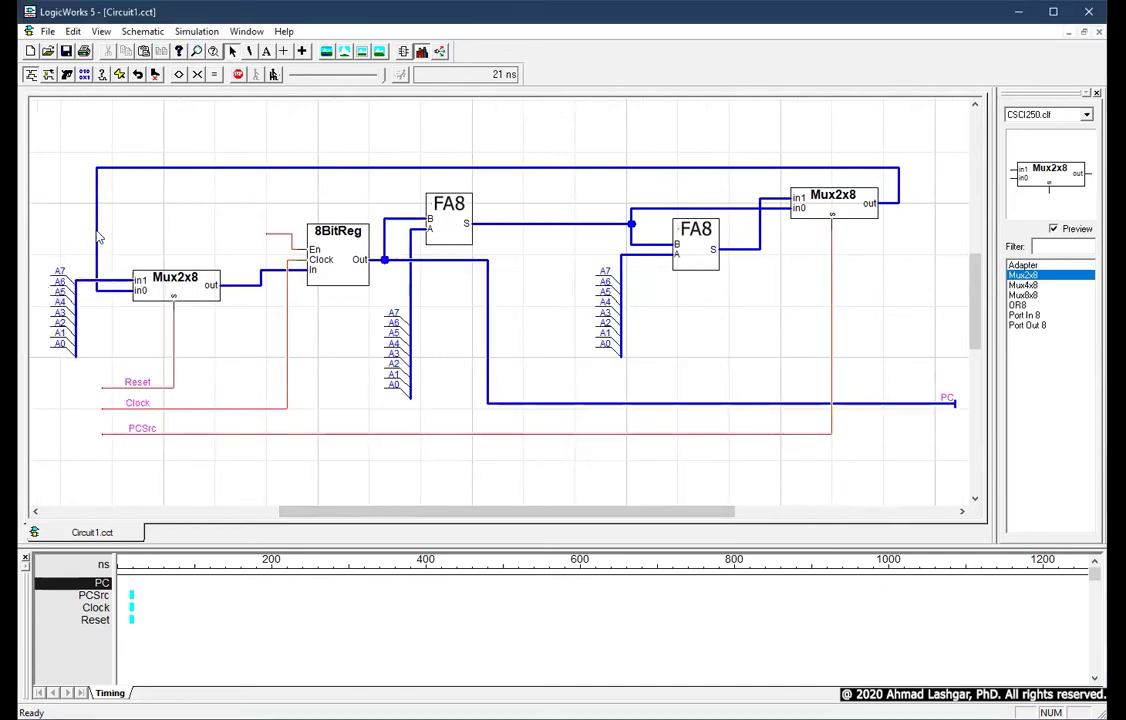
Move the first multiplexer closer to the register so its output lines up straight with In.
{"action": "left_click", "coordinate": [183, 287]}
{"action": "key", "text": "Right"}
{"action": "key", "text": "Right"}
{"action": "key", "text": "Right"}
{"action": "key", "text": "Right"}
{"action": "key", "text": "Up"}
{"action": "key", "text": "Up"}
{"action": "key", "text": "Right"}
{"action": "key", "text": "Right"}
{"action": "key", "text": "Right"}
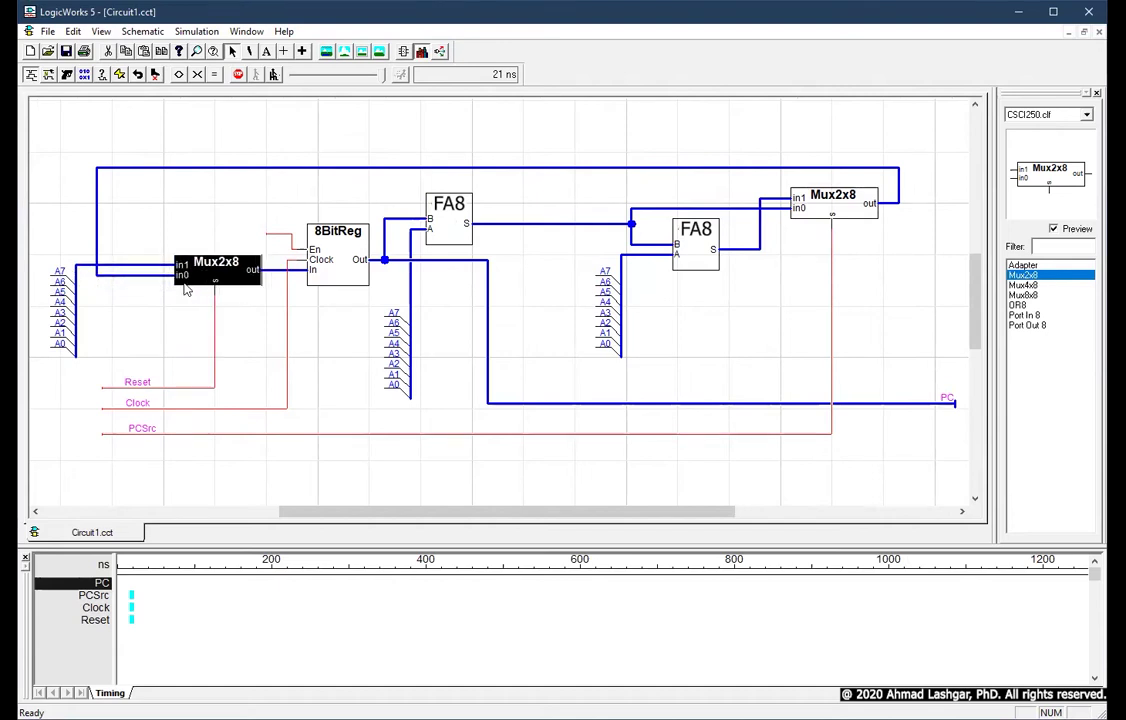
{"action": "left_click", "coordinate": [322, 197]}
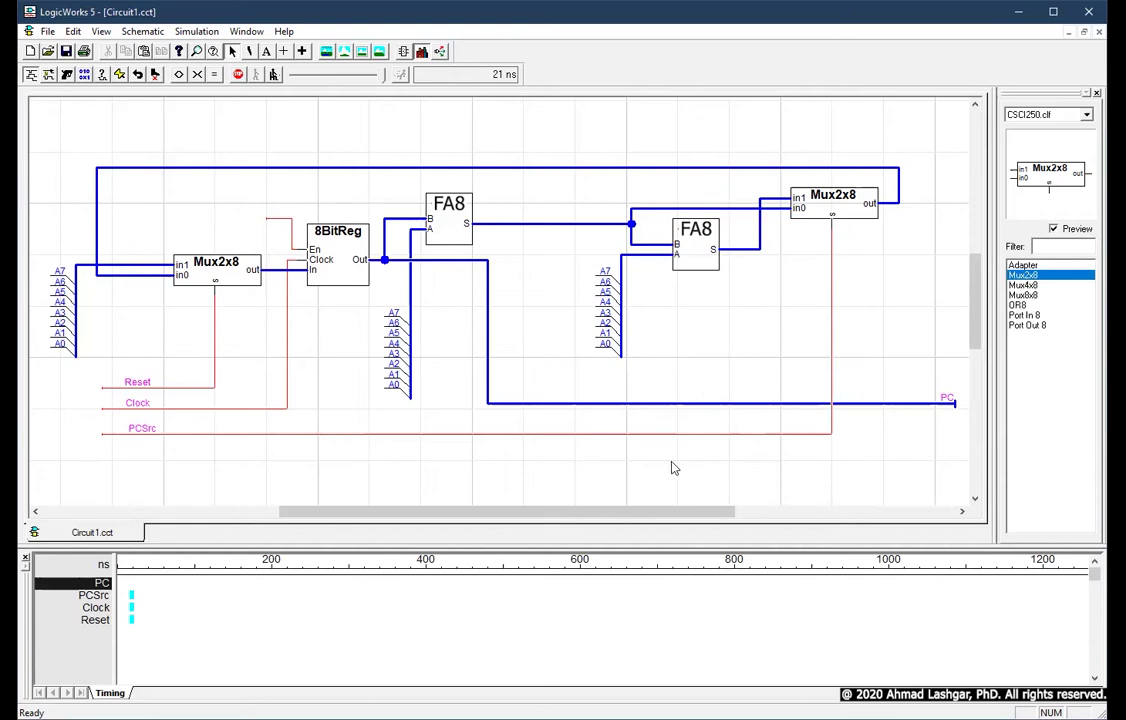
{"action": "left_click", "coordinate": [596, 320]}
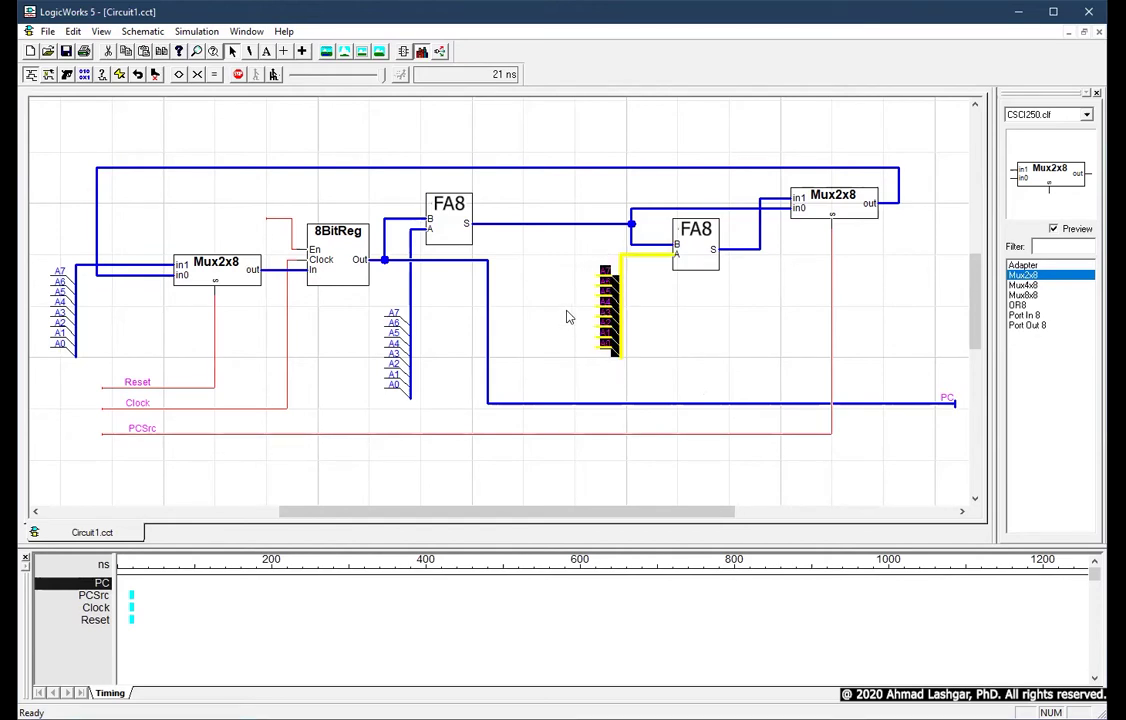
{"action": "left_click_drag", "start_coordinate": [424, 418], "coordinate": [367, 296]}
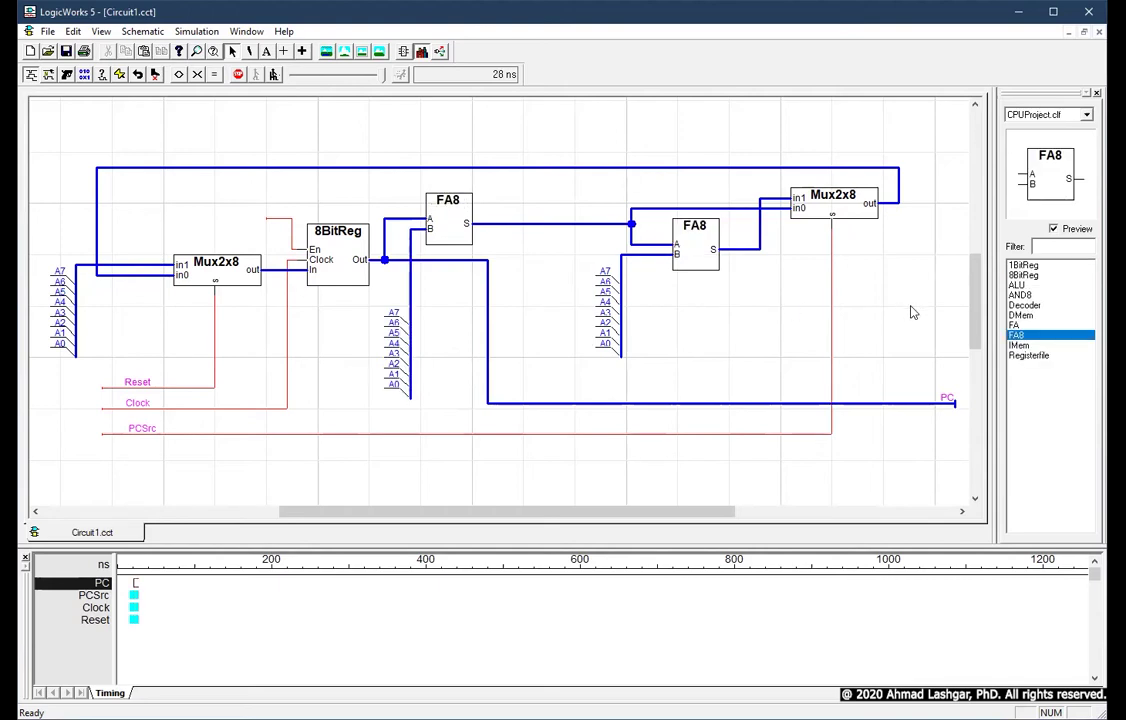
Filter all libraries for hex and place two Hex Keyboard wo/STB parts on the first FA8's bus breakout.
{"action": "left_click", "coordinate": [1086, 114]}
{"action": "left_click", "coordinate": [1040, 128]}
{"action": "left_click", "coordinate": [1063, 246]}
{"action": "type", "text": "hex"}
{"action": "left_click", "coordinate": [1034, 275]}
{"action": "key", "text": "Down"}
{"action": "left_click", "coordinate": [365, 338]}
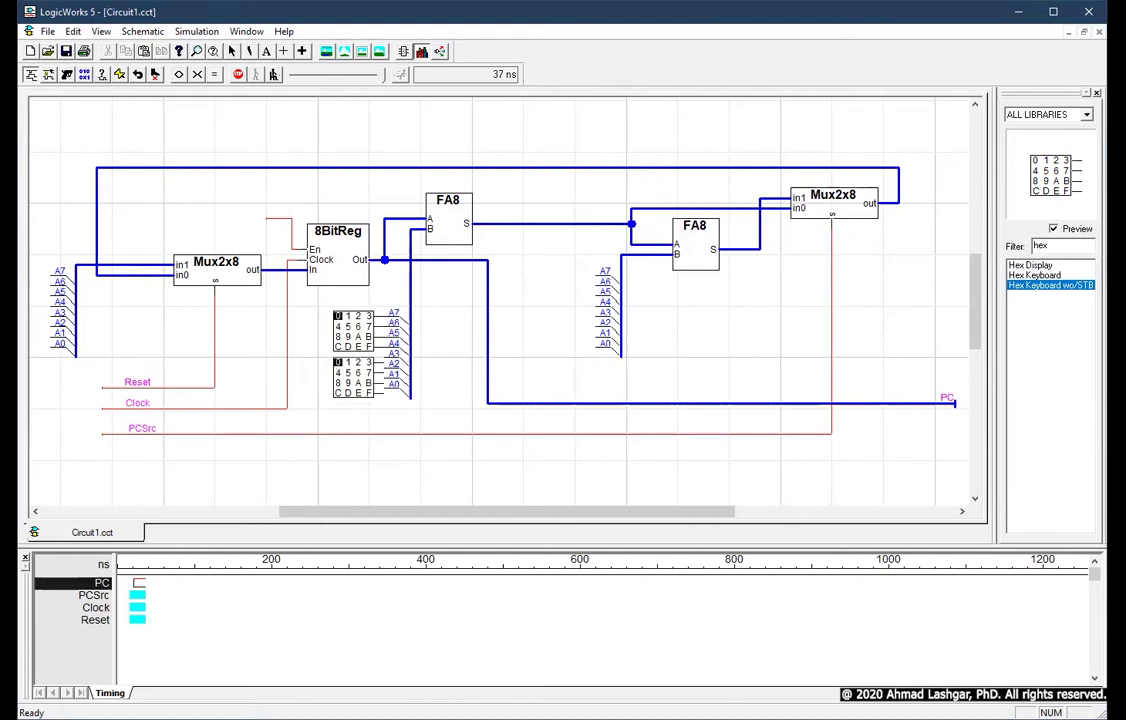
{"action": "left_click", "coordinate": [365, 378]}
Place two more hex keyboards on the second FA8's breakout and two on the first multiplexer's breakout.
{"action": "left_click", "coordinate": [577, 296]}
{"action": "left_click", "coordinate": [577, 337]}
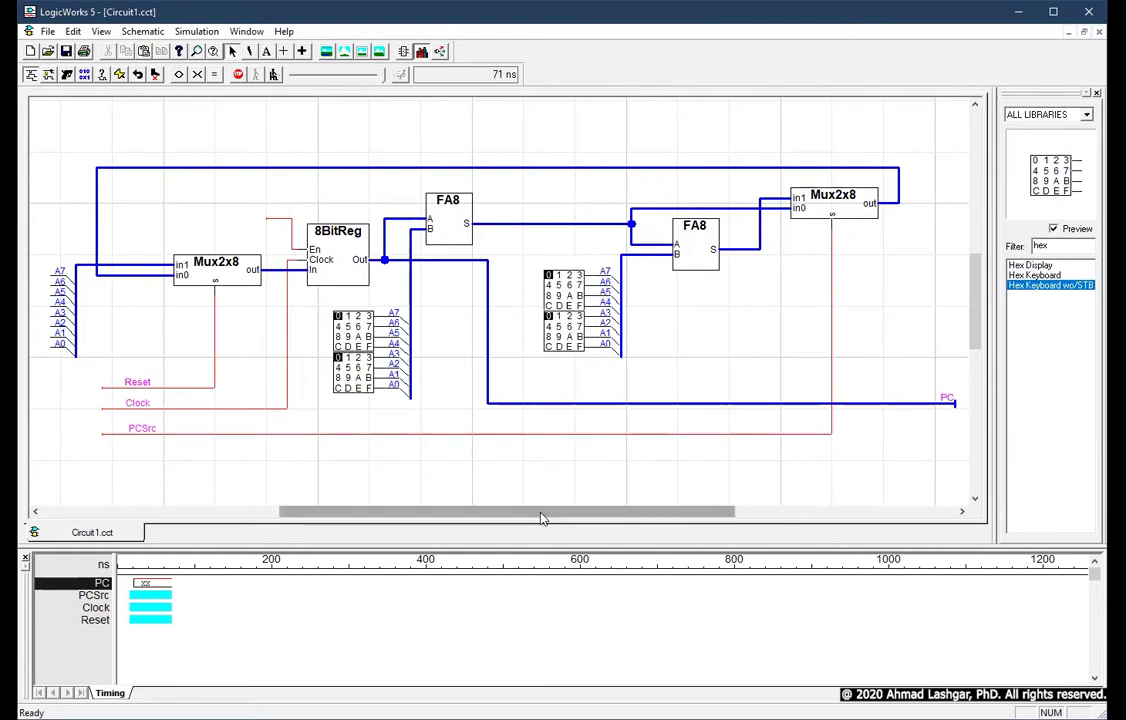
{"action": "left_click_drag", "start_coordinate": [538, 511], "coordinate": [503, 511]}
{"action": "left_click", "coordinate": [30, 296]}
{"action": "left_click", "coordinate": [30, 336]}
{"action": "left_click", "coordinate": [141, 323]}
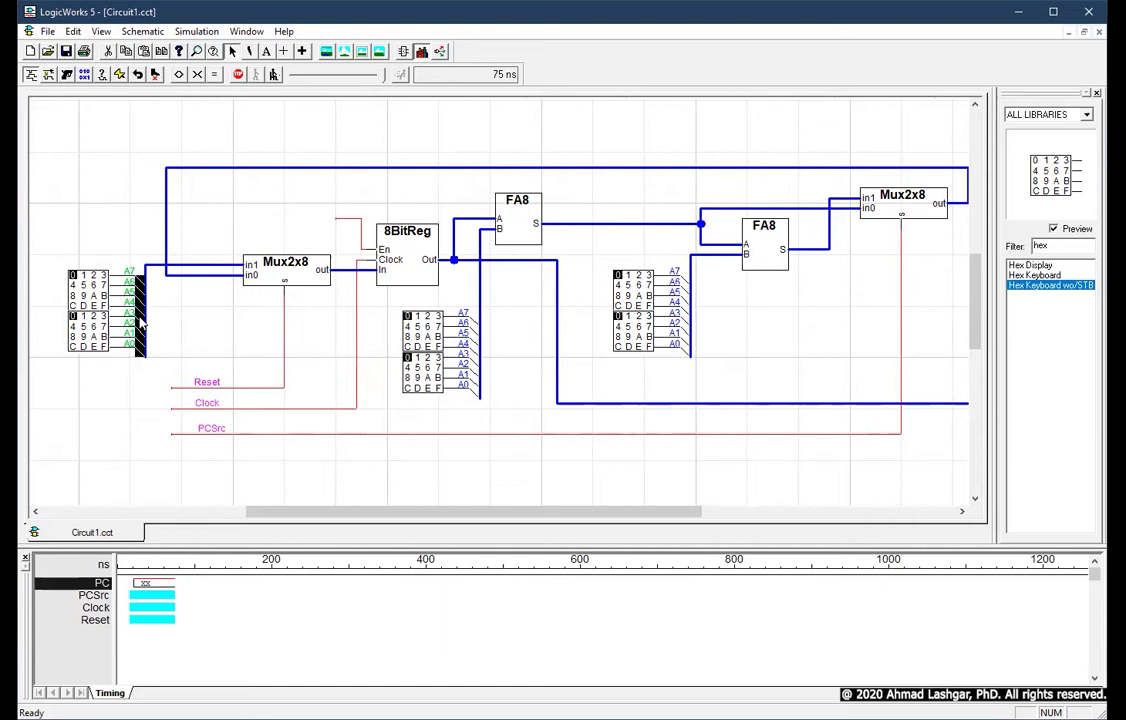
{"action": "left_click", "coordinate": [241, 394]}
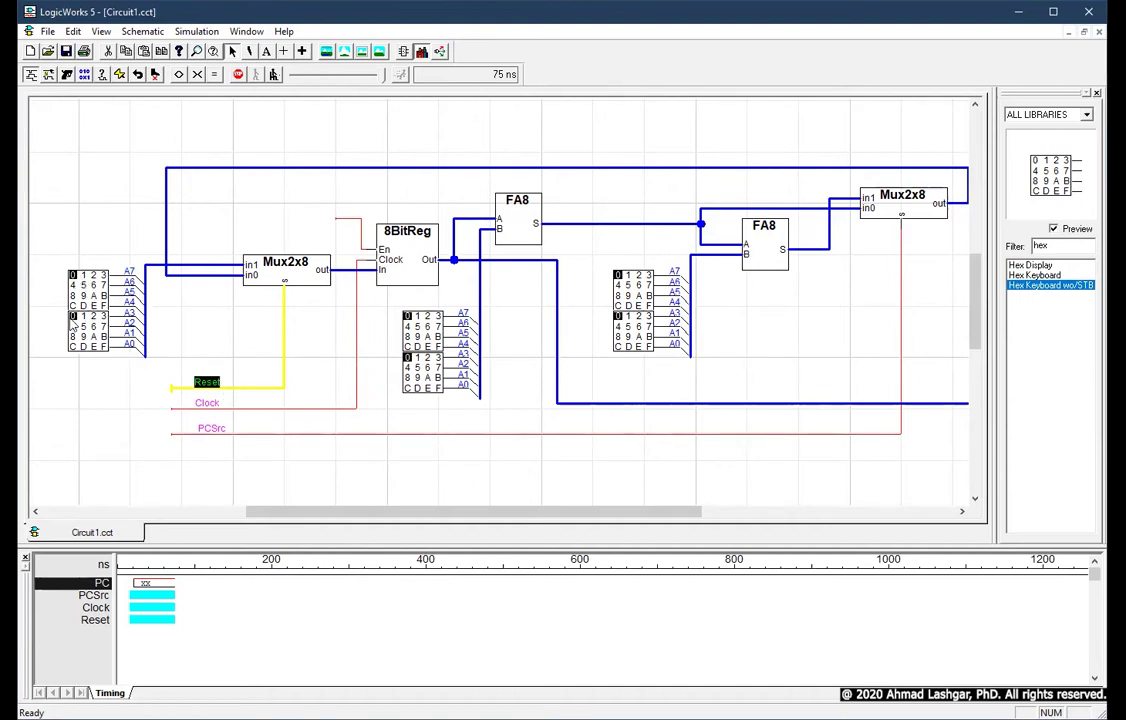
{"action": "left_click", "coordinate": [480, 274]}
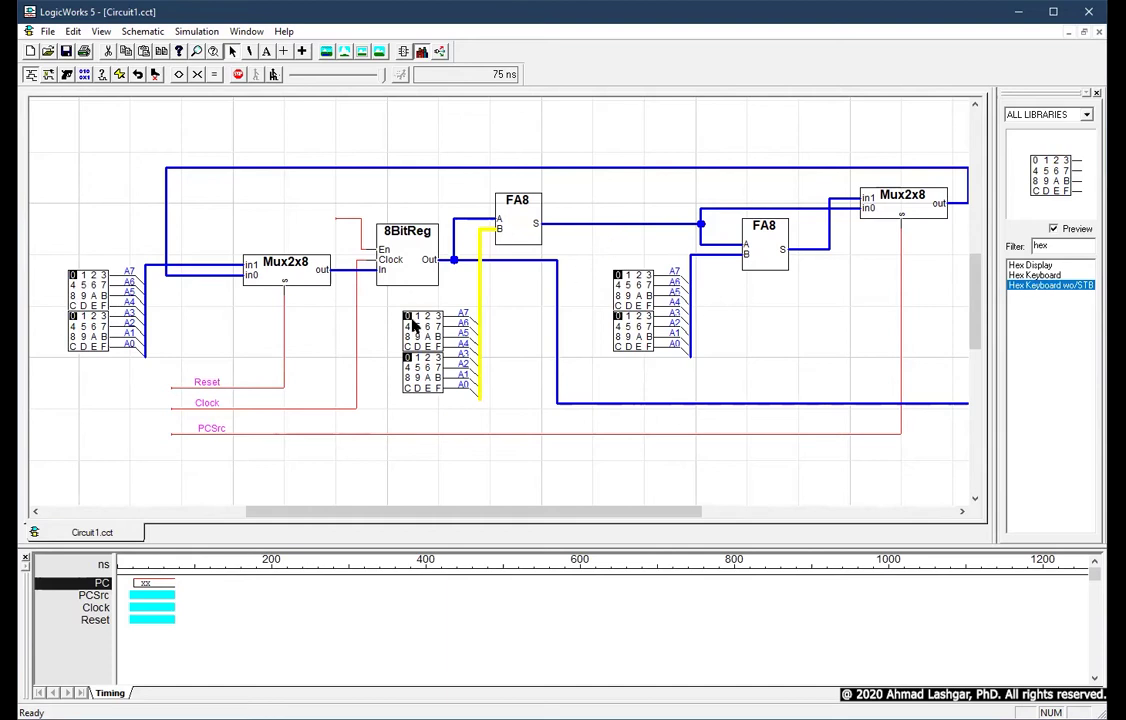
Set the lower hex keyboard feeding the first FA8's B input to 1.
{"action": "left_click", "coordinate": [418, 359]}
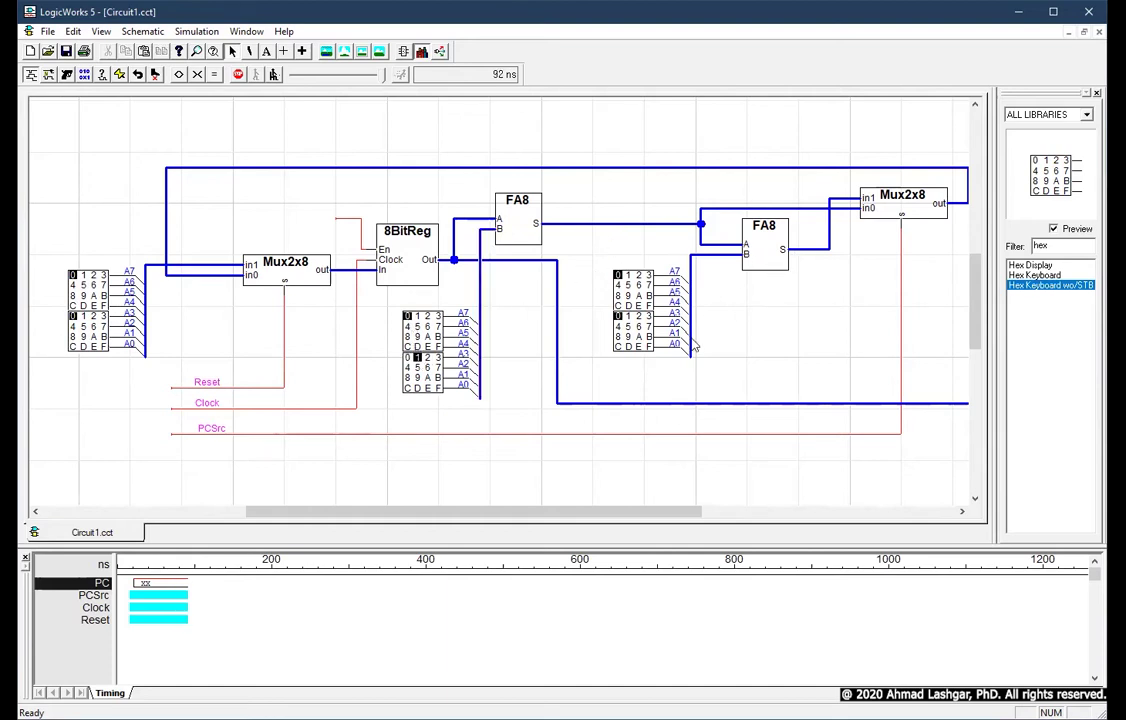
{"action": "left_click_drag", "start_coordinate": [709, 361], "coordinate": [523, 229]}
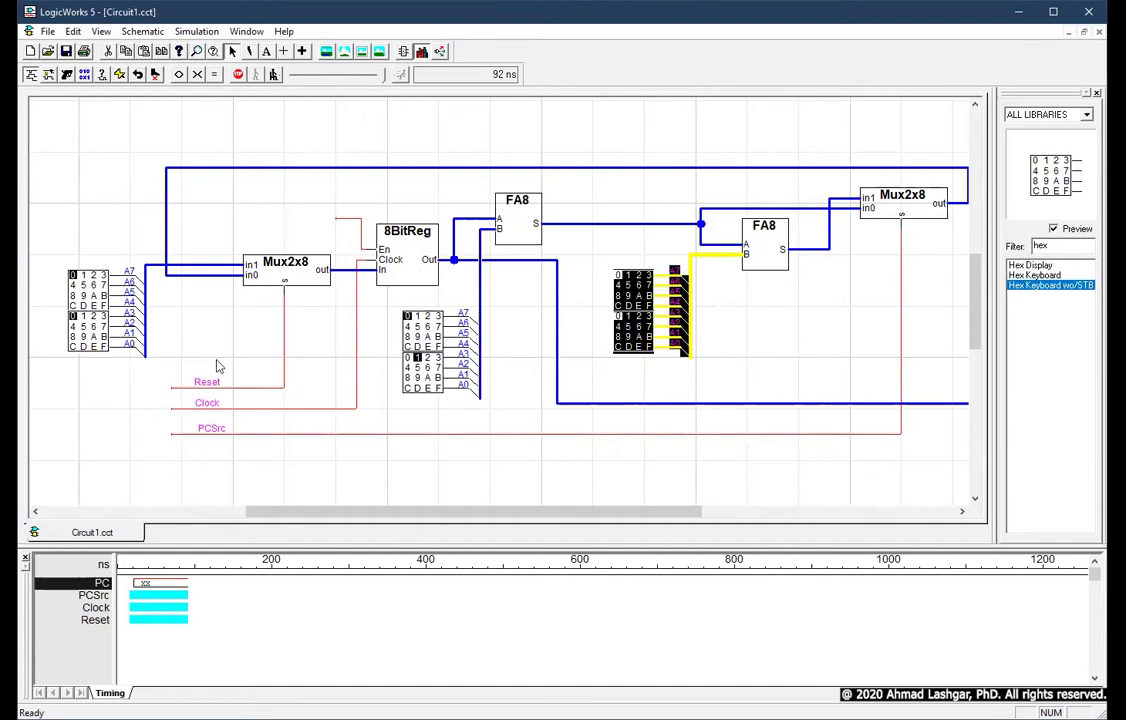
Filter the parts for binary and place a Binary Switch on each of the En, Reset, Clock and PCSrc leads.
{"action": "left_click_drag", "start_coordinate": [1059, 246], "coordinate": [1003, 252]}
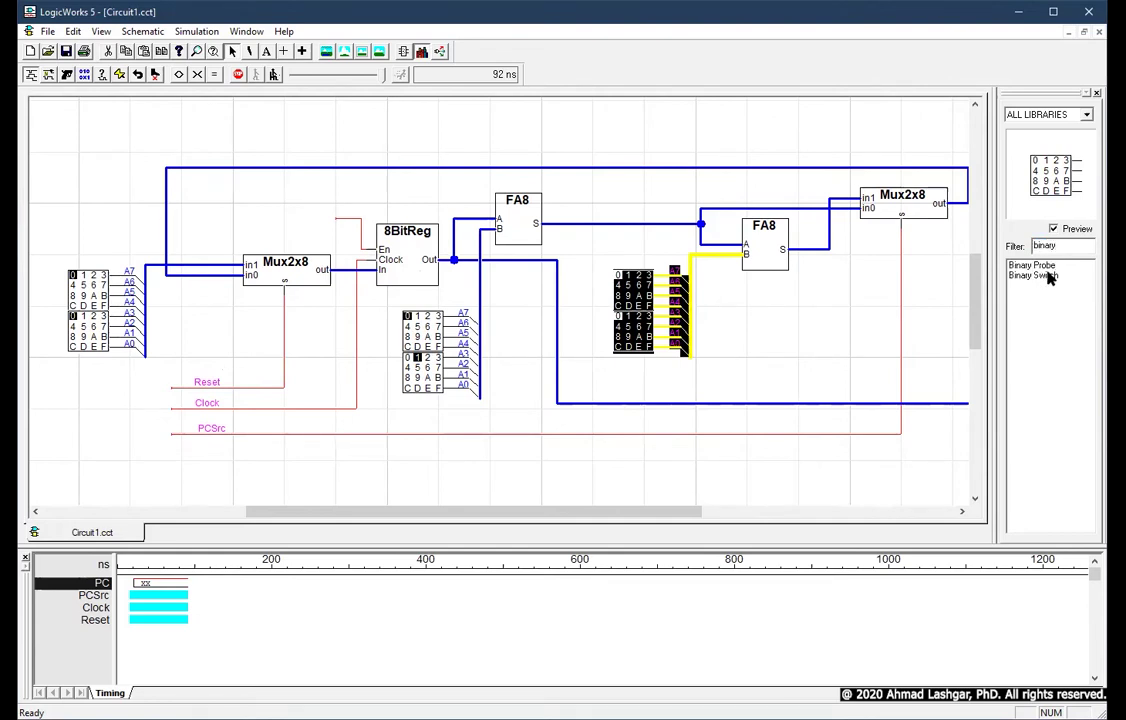
{"action": "left_click", "coordinate": [1033, 275]}
{"action": "left_click", "coordinate": [321, 227]}
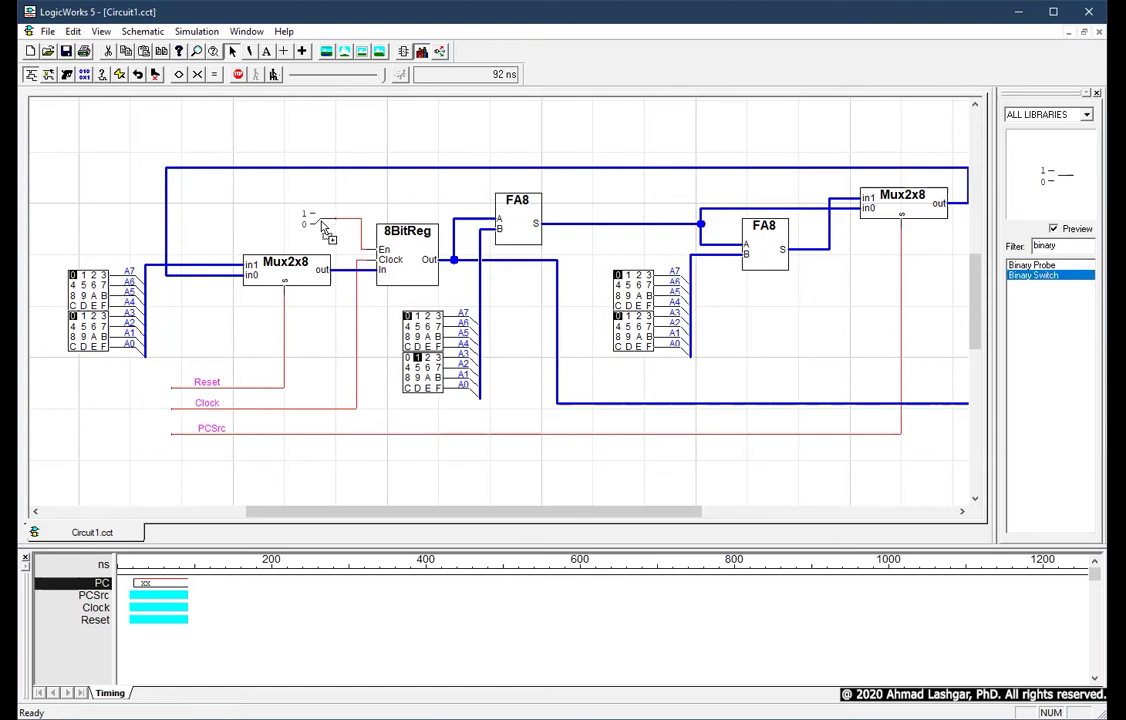
{"action": "left_click", "coordinate": [152, 388]}
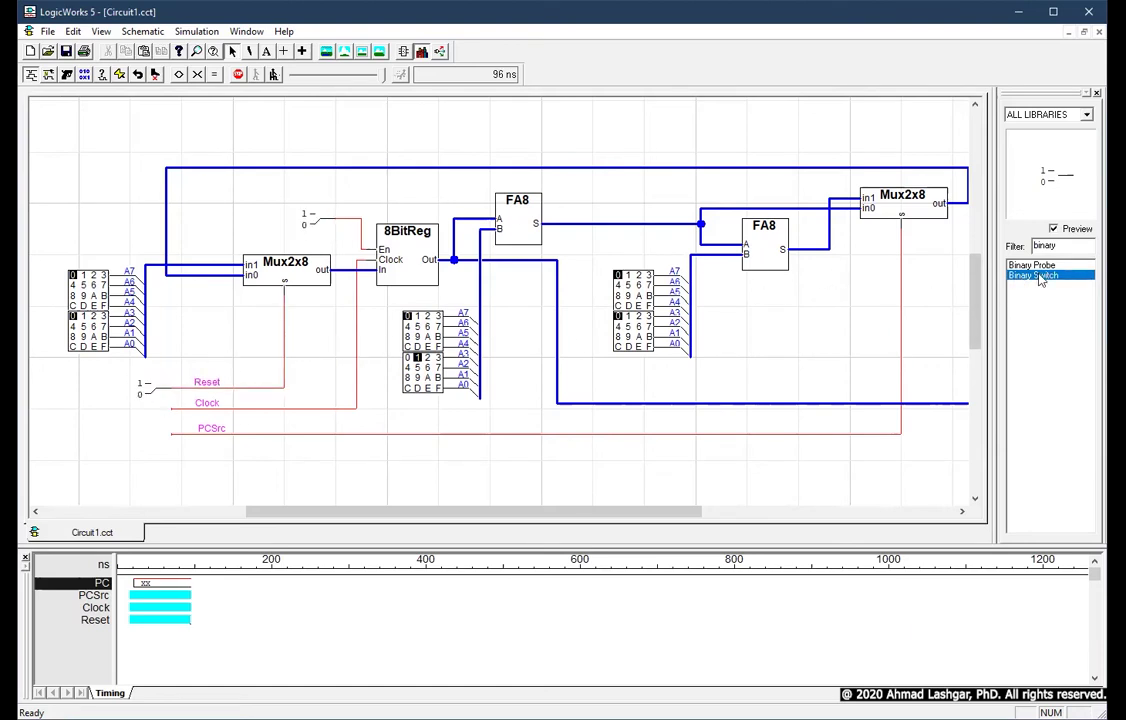
{"action": "left_click", "coordinate": [155, 411]}
{"action": "left_click", "coordinate": [1033, 275]}
{"action": "left_click", "coordinate": [155, 436]}
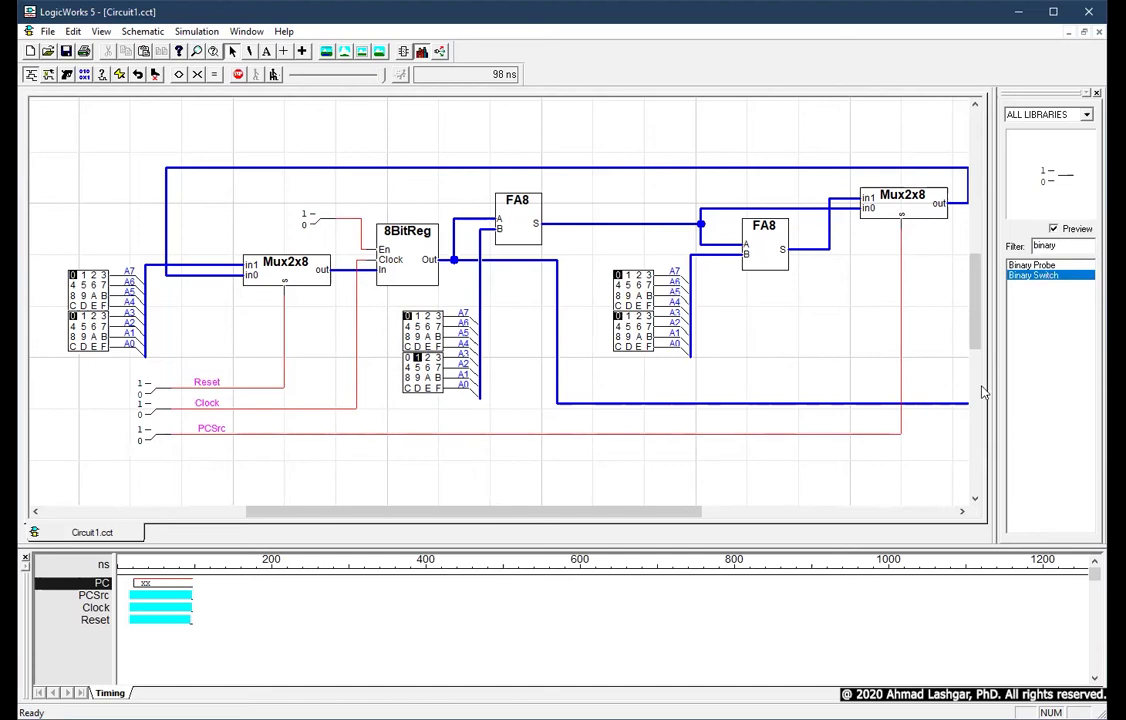
Shift the second FA8, its hex keyboards and bus breakout, and the second Mux2x8 closer to the first FA8.
{"action": "left_click_drag", "start_coordinate": [638, 511], "coordinate": [691, 516]}
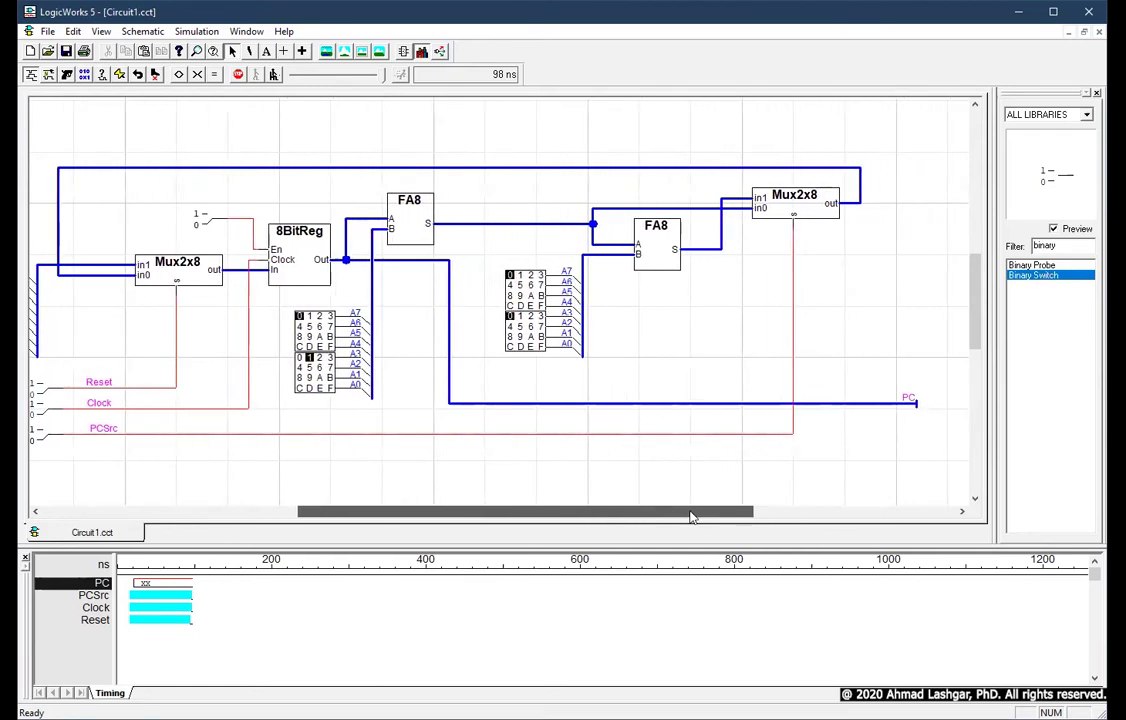
{"action": "left_click_drag", "start_coordinate": [937, 457], "coordinate": [499, 140]}
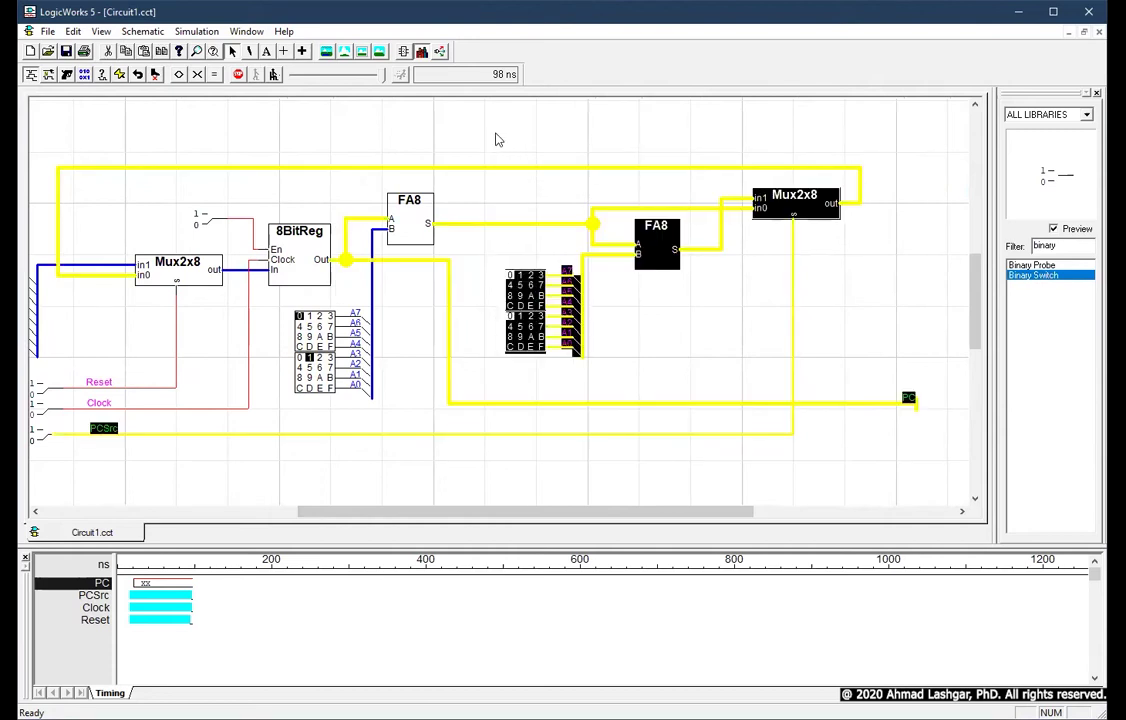
{"action": "key", "text": "Left"}
{"action": "key", "text": "Left"}
{"action": "key", "text": "Left"}
{"action": "key", "text": "Left"}
{"action": "key", "text": "Left"}
{"action": "key", "text": "Left"}
{"action": "key", "text": "Left"}
{"action": "key", "text": "Left"}
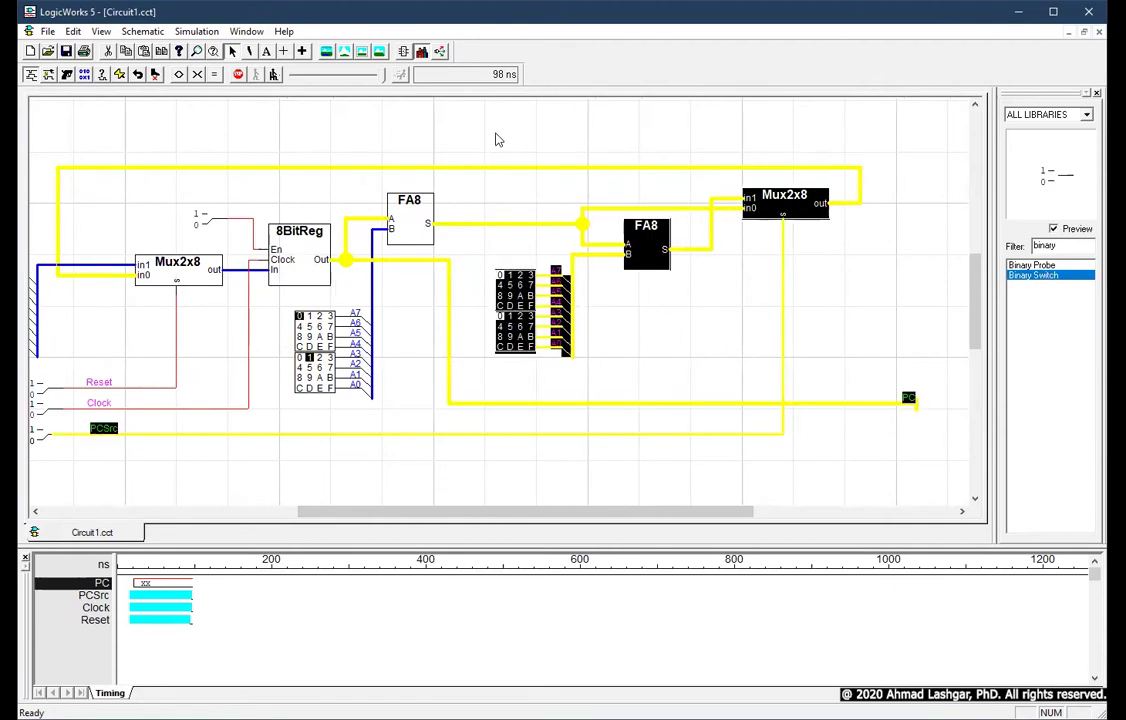
{"action": "key", "text": "Left"}
{"action": "key", "text": "Left"}
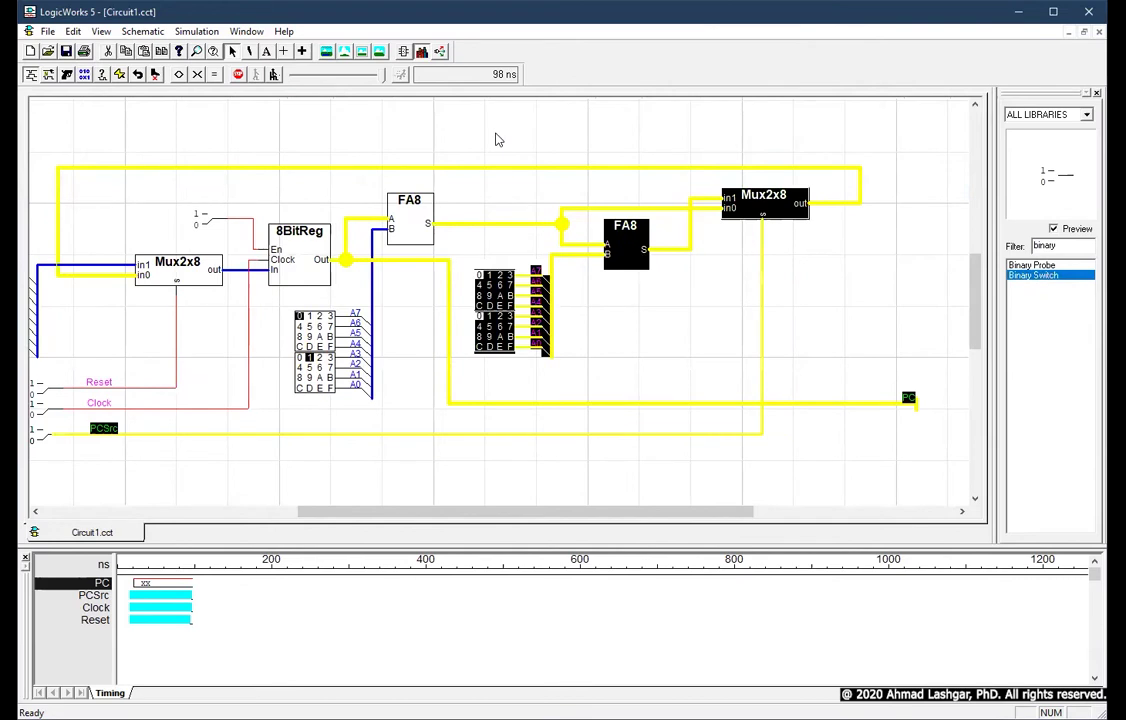
{"action": "key", "text": "Left"}
{"action": "key", "text": "Left"}
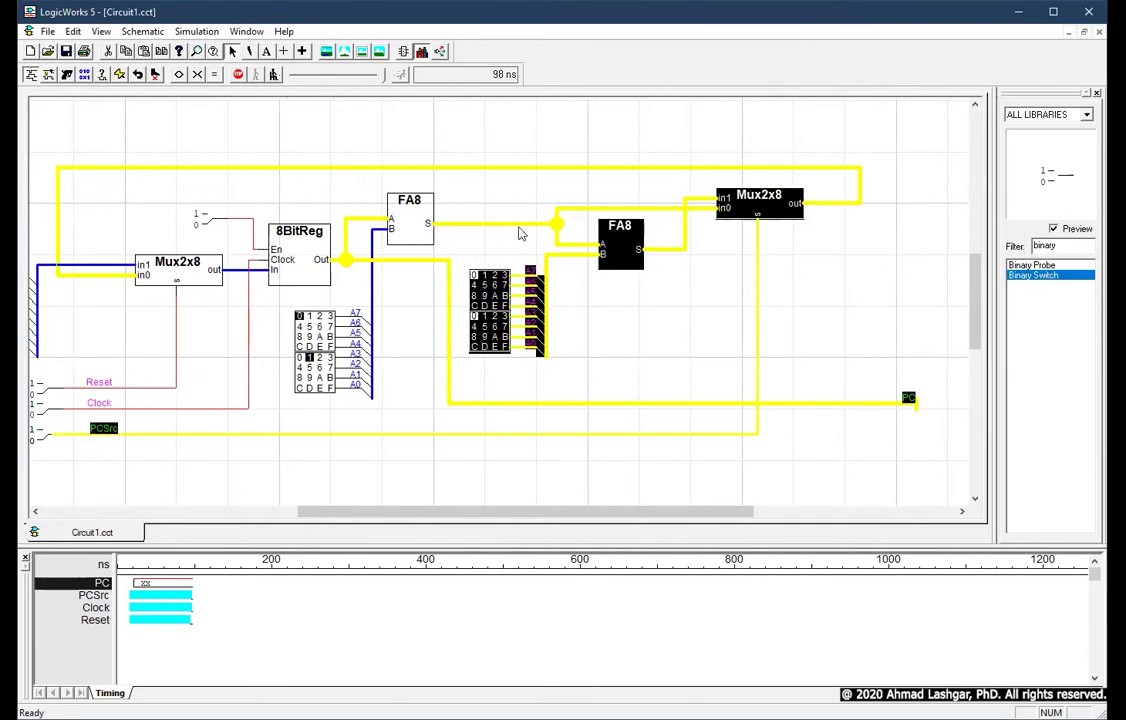
{"action": "left_click", "coordinate": [807, 314]}
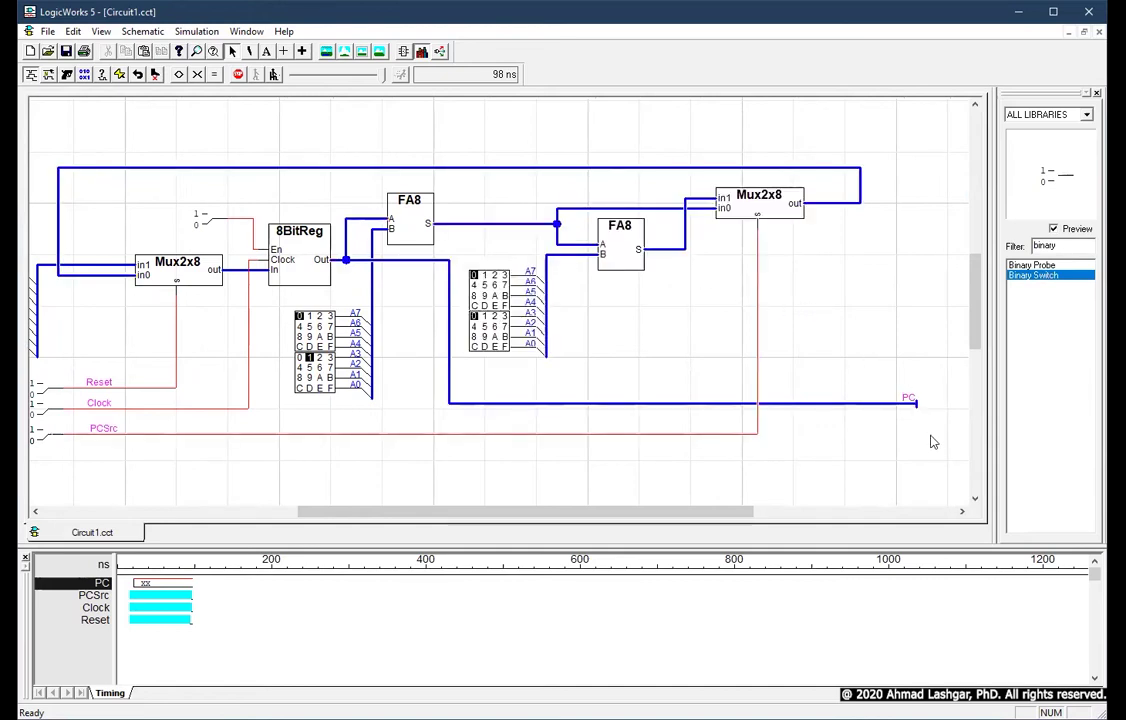
Shorten the end of the PC output bus and move its PC label back along the line.
{"action": "left_click", "coordinate": [863, 390]}
{"action": "left_click", "coordinate": [912, 420]}
{"action": "left_click_drag", "start_coordinate": [915, 404], "coordinate": [842, 404]}
{"action": "left_click", "coordinate": [909, 399]}
{"action": "left_click_drag", "start_coordinate": [910, 401], "coordinate": [829, 398]}
{"action": "left_click", "coordinate": [519, 365]}
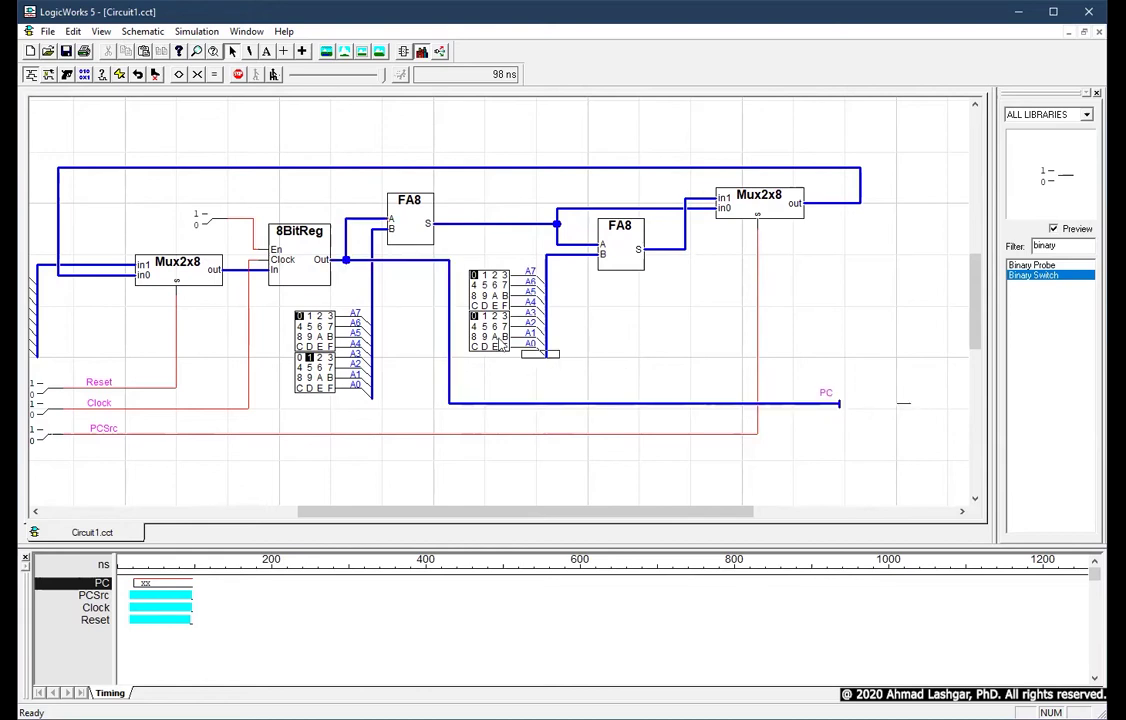
{"action": "left_click", "coordinate": [500, 340]}
{"action": "left_click", "coordinate": [600, 342]}
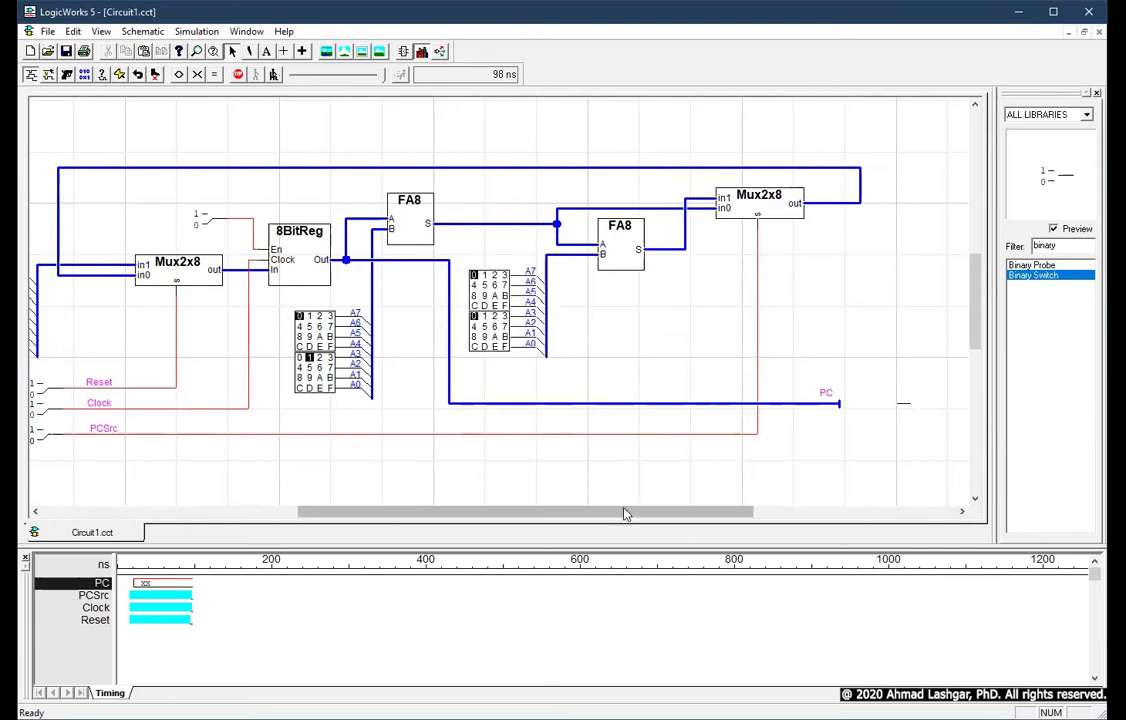
Restart the simulation and show the signal values on all wires and buses.
{"action": "left_click_drag", "start_coordinate": [625, 513], "coordinate": [585, 515]}
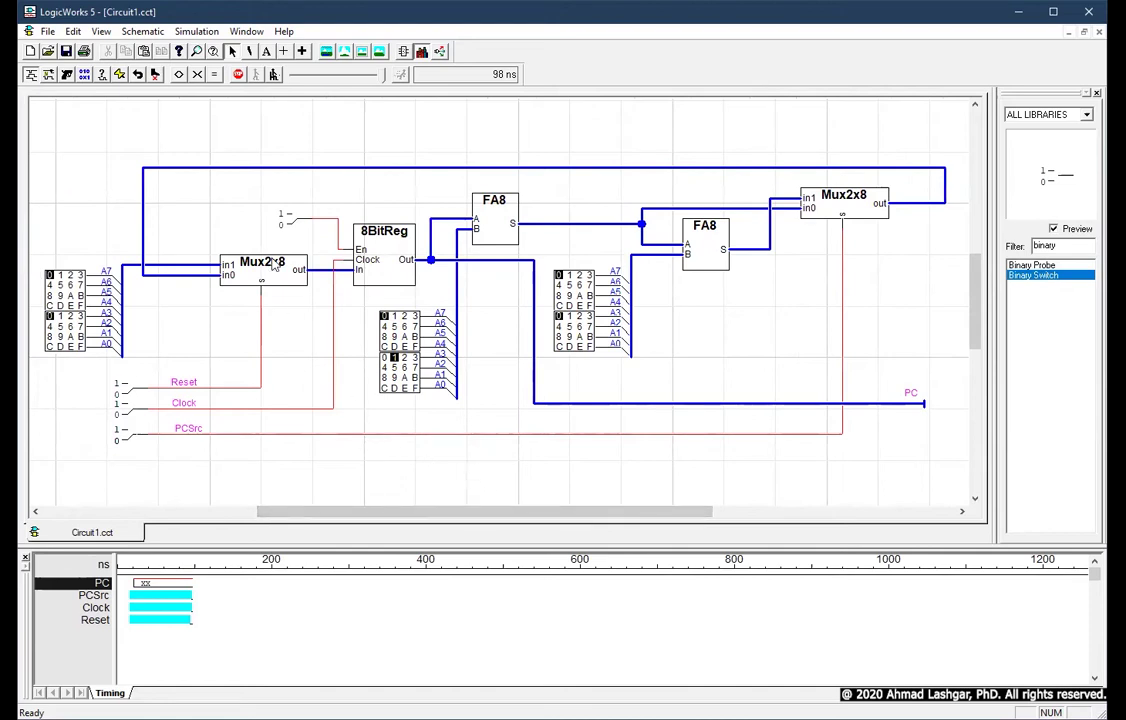
{"action": "left_click", "coordinate": [210, 73]}
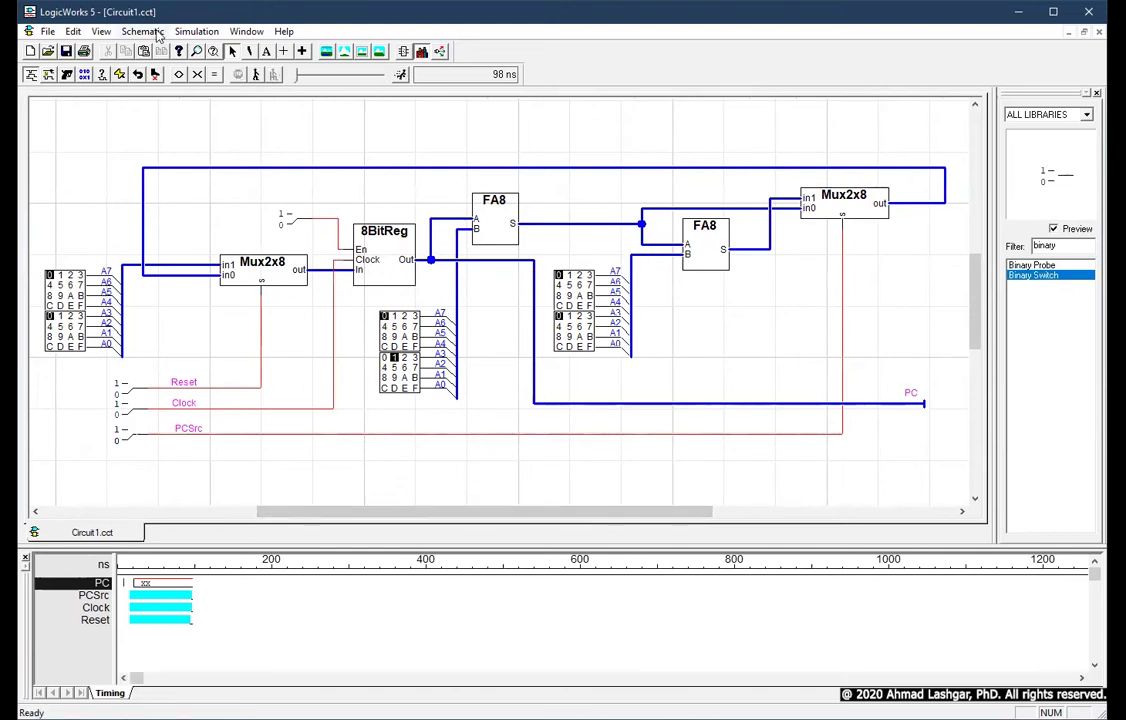
{"action": "left_click", "coordinate": [192, 31]}
{"action": "left_click", "coordinate": [262, 123]}
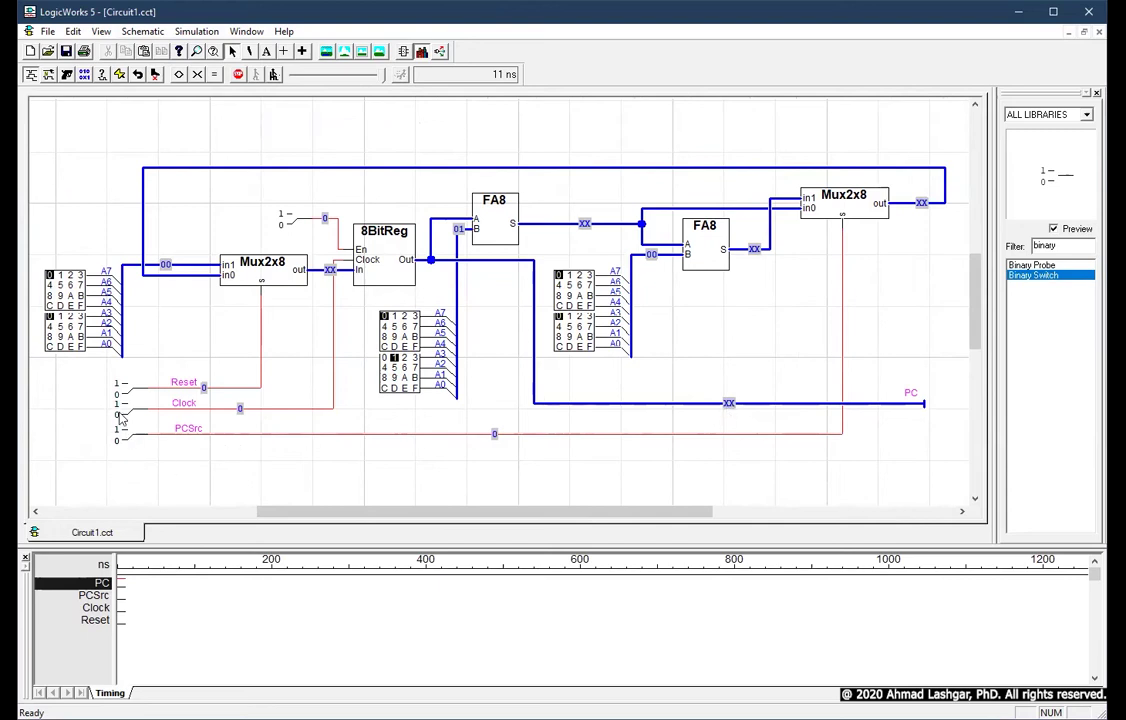
Delete the binary switch connected to the Clock lead.
{"action": "left_click_drag", "start_coordinate": [100, 394], "coordinate": [138, 447]}
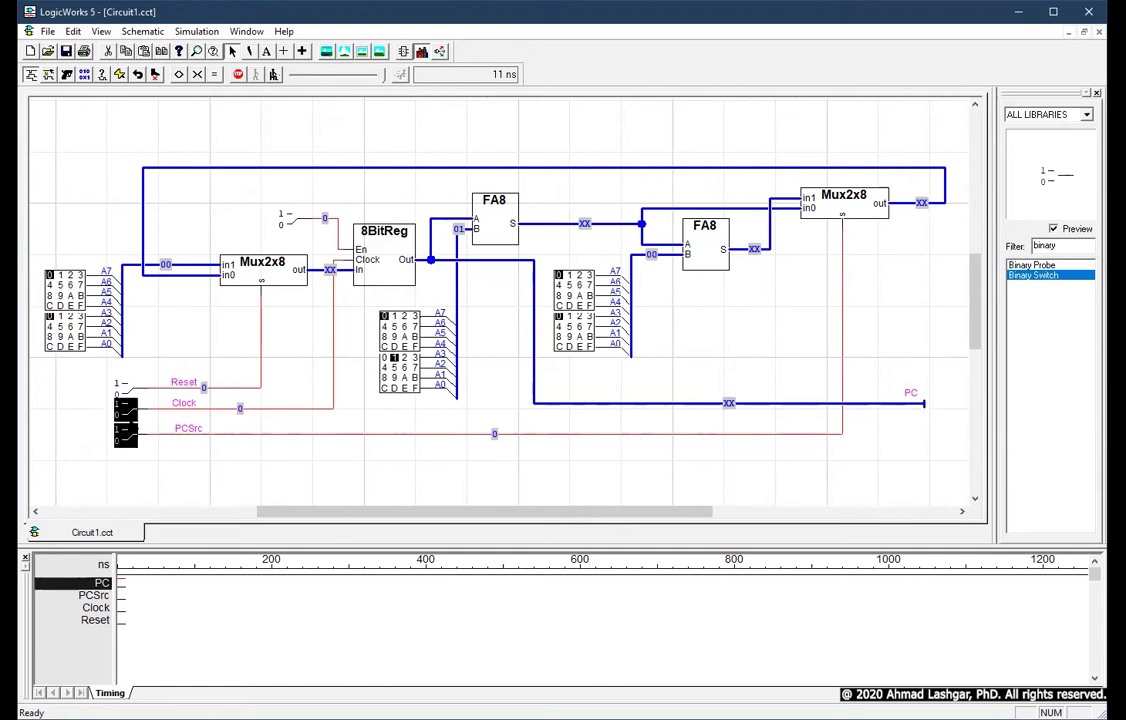
{"action": "left_click", "coordinate": [140, 420]}
{"action": "left_click", "coordinate": [125, 408]}
{"action": "key", "text": "Delete"}
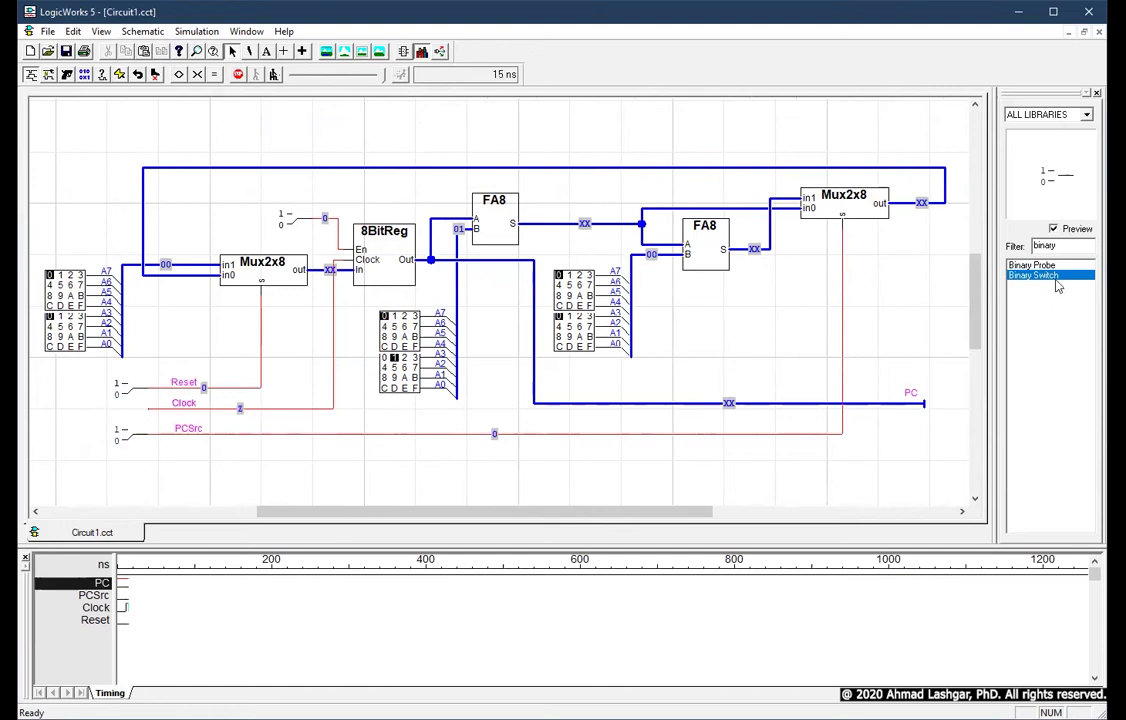
Filter the parts for clock and place a Clock generator on the open end of the Clock lead.
{"action": "double_click", "coordinate": [1067, 246]}
{"action": "type", "text": "clock"}
{"action": "left_click", "coordinate": [1030, 266]}
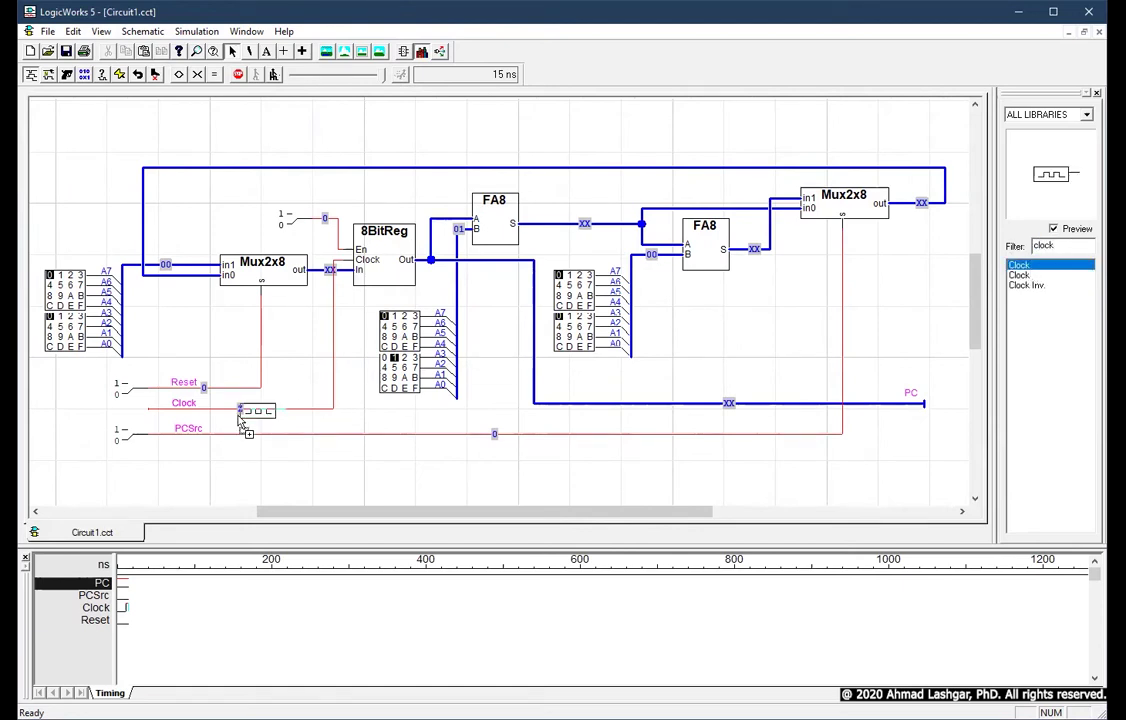
{"action": "left_click", "coordinate": [128, 411]}
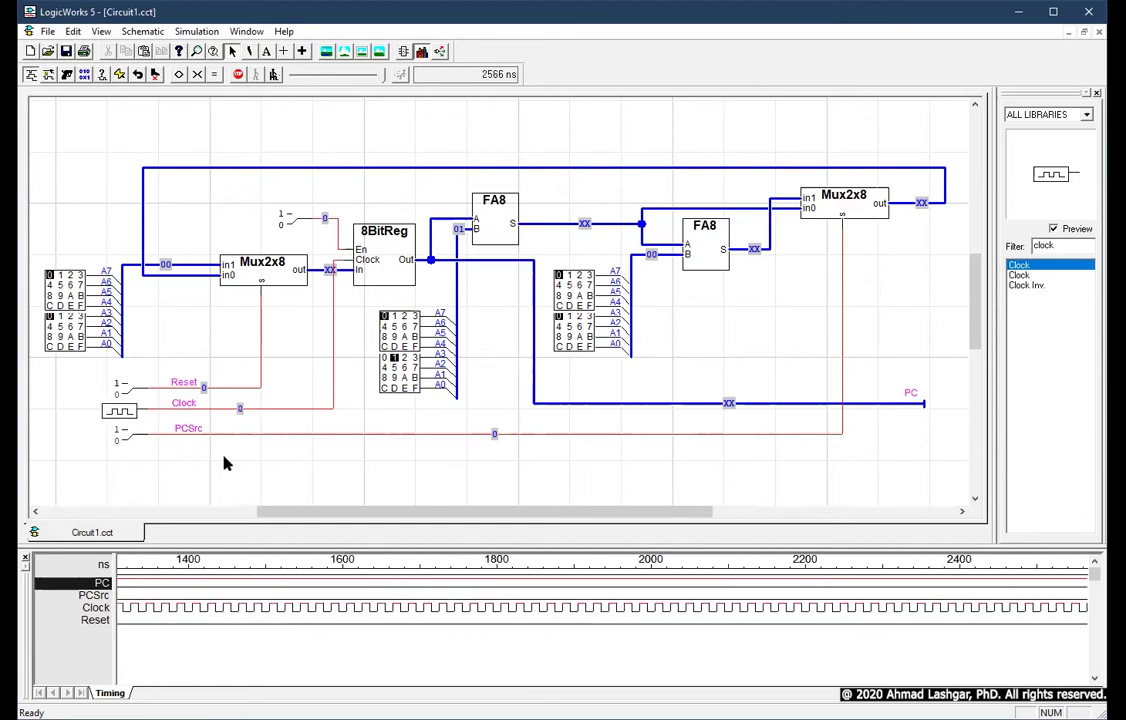
Slow the simulation to a medium speed and set the En and Reset switches to 1.
{"action": "left_click_drag", "start_coordinate": [383, 75], "coordinate": [337, 80]}
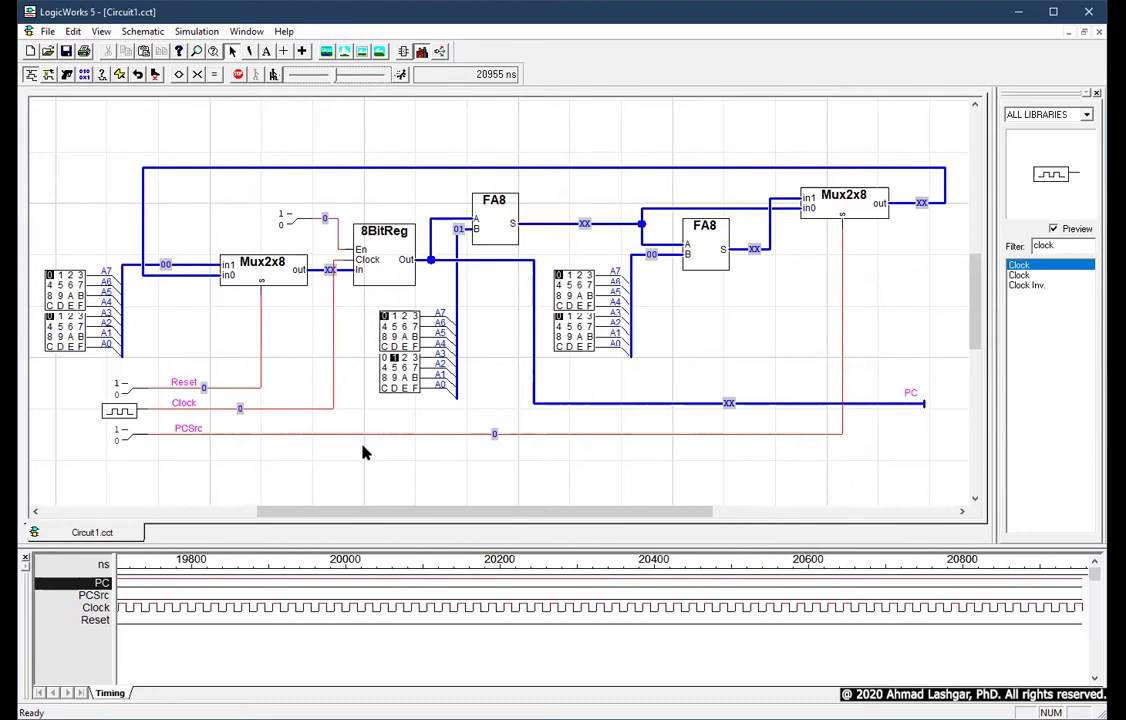
{"action": "left_click", "coordinate": [288, 220]}
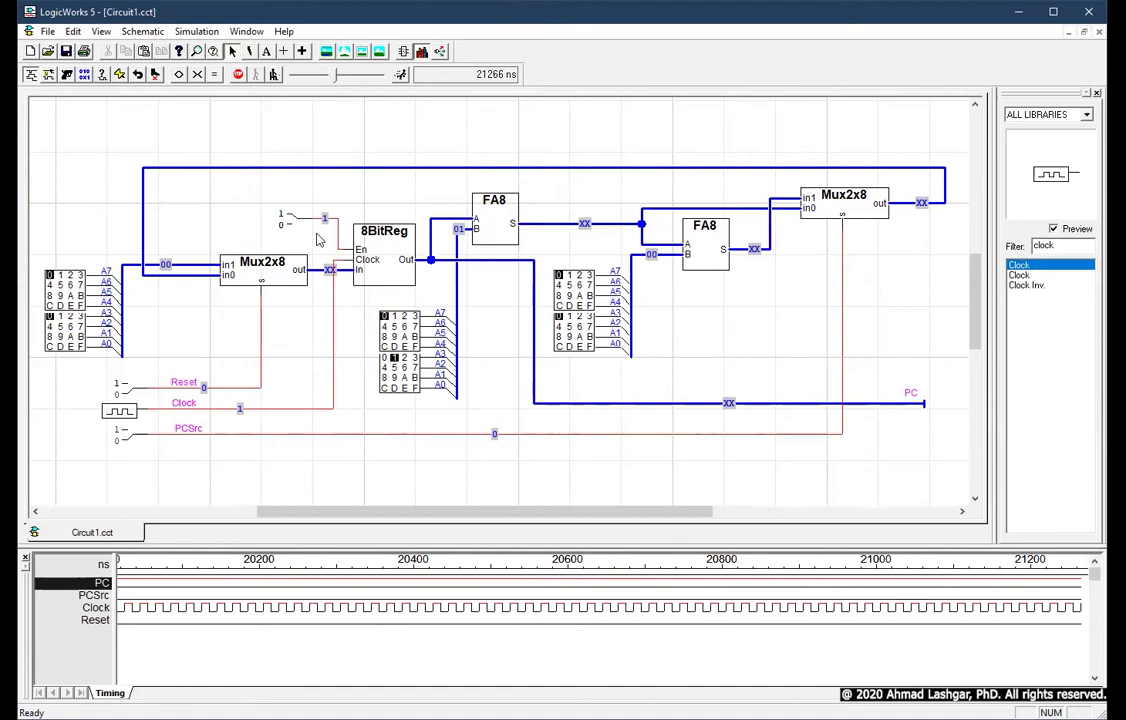
{"action": "left_click", "coordinate": [255, 279]}
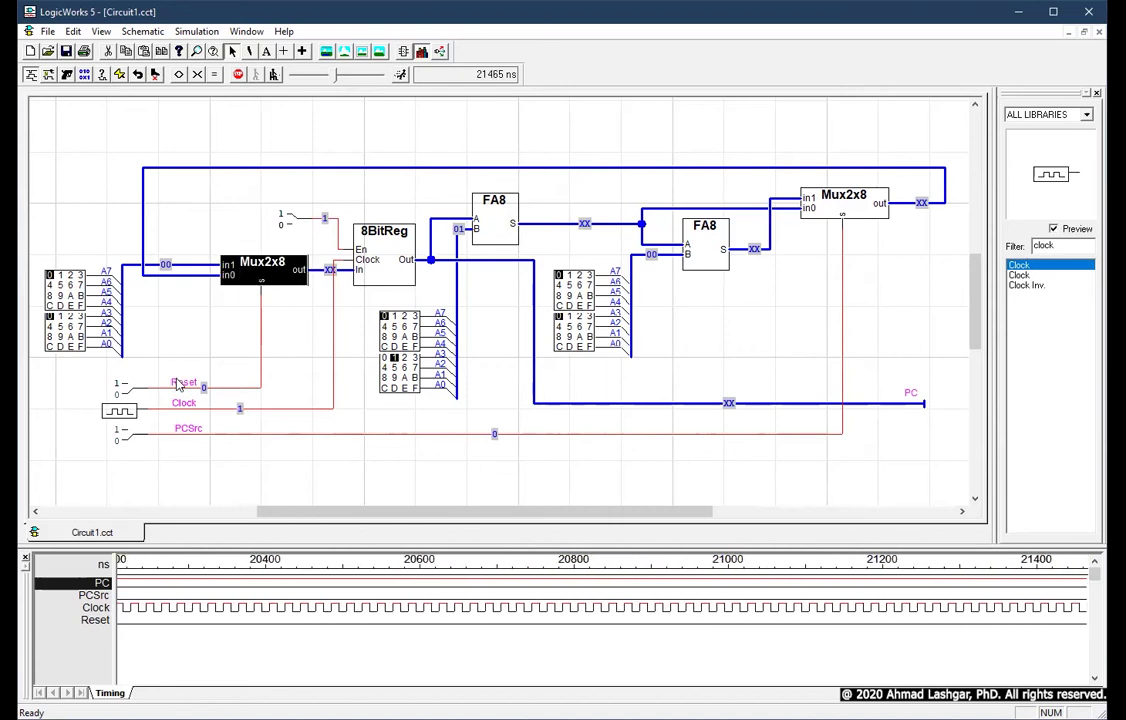
{"action": "left_click", "coordinate": [127, 393]}
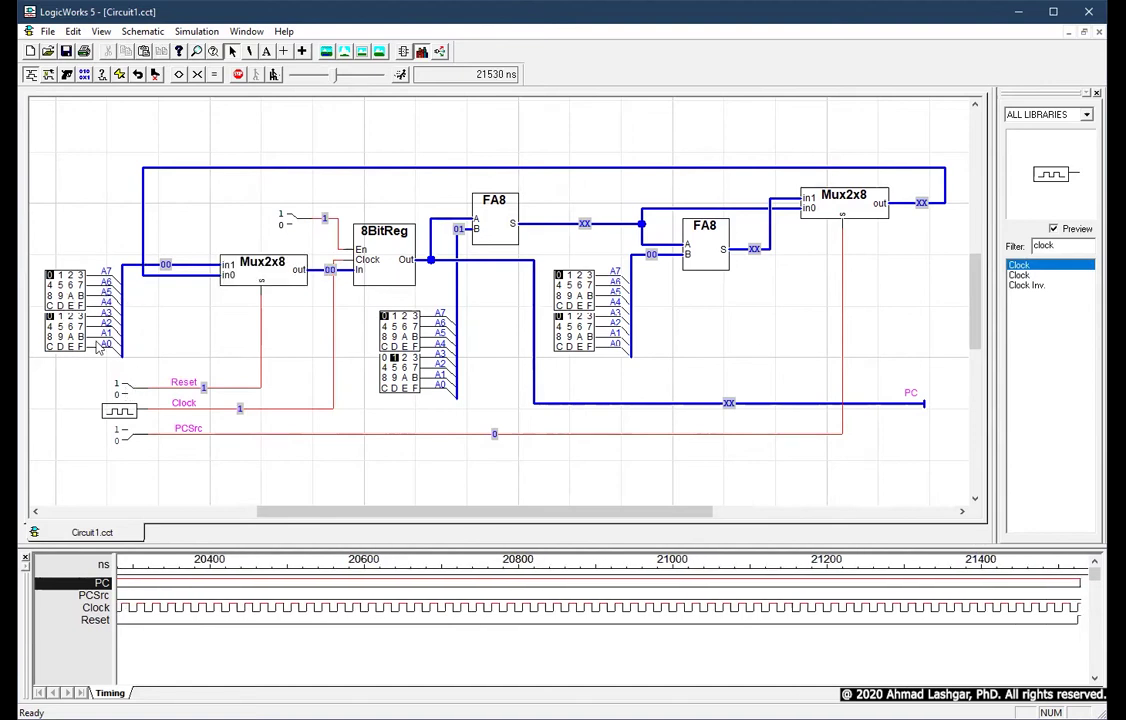
Trace the reset value from the first multiplexer's hex keyboards through the register to the PC bus.
{"action": "left_click_drag", "start_coordinate": [107, 251], "coordinate": [128, 355]}
{"action": "left_click_drag", "start_coordinate": [392, 514], "coordinate": [455, 514]}
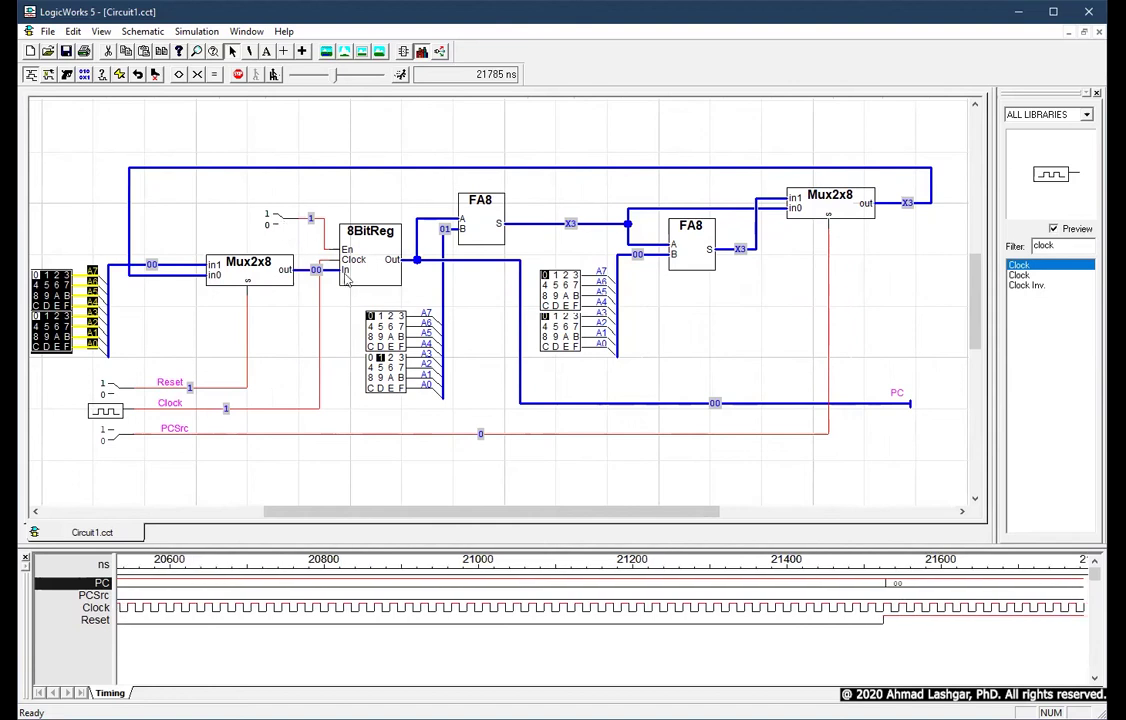
{"action": "left_click", "coordinate": [761, 406]}
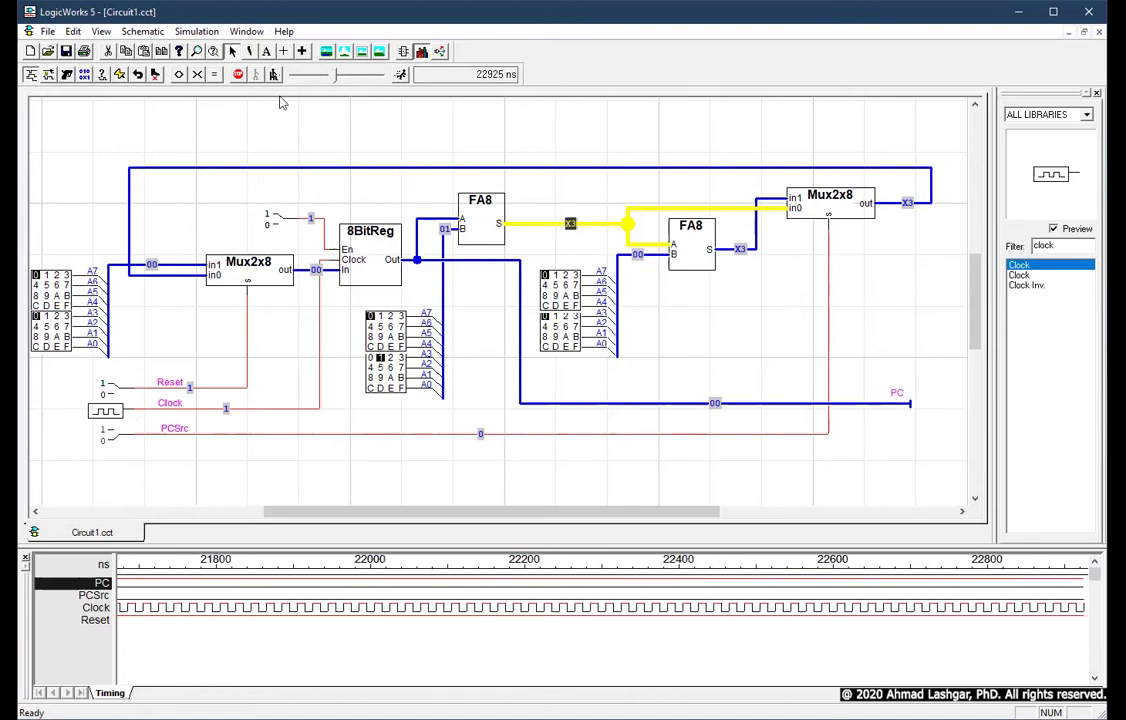
Run the simulation at full speed and check the first FA8's A, B and S buses.
{"action": "left_click", "coordinate": [238, 78]}
{"action": "left_click_drag", "start_coordinate": [336, 75], "coordinate": [383, 75]}
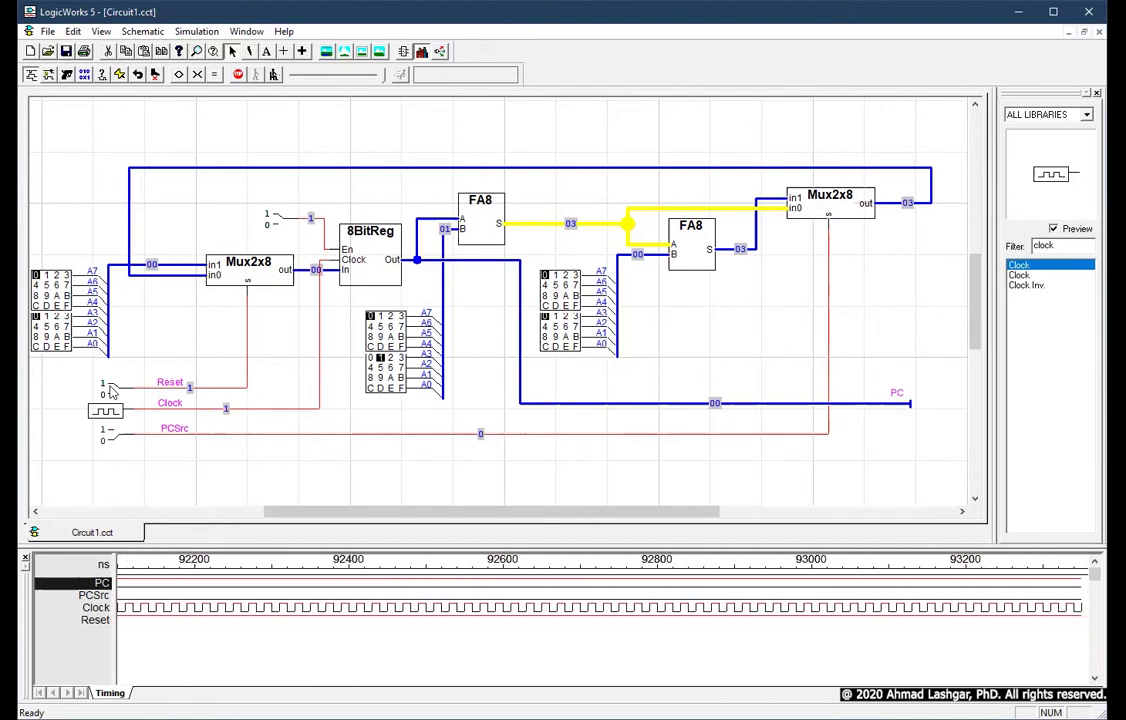
{"action": "left_click", "coordinate": [417, 243]}
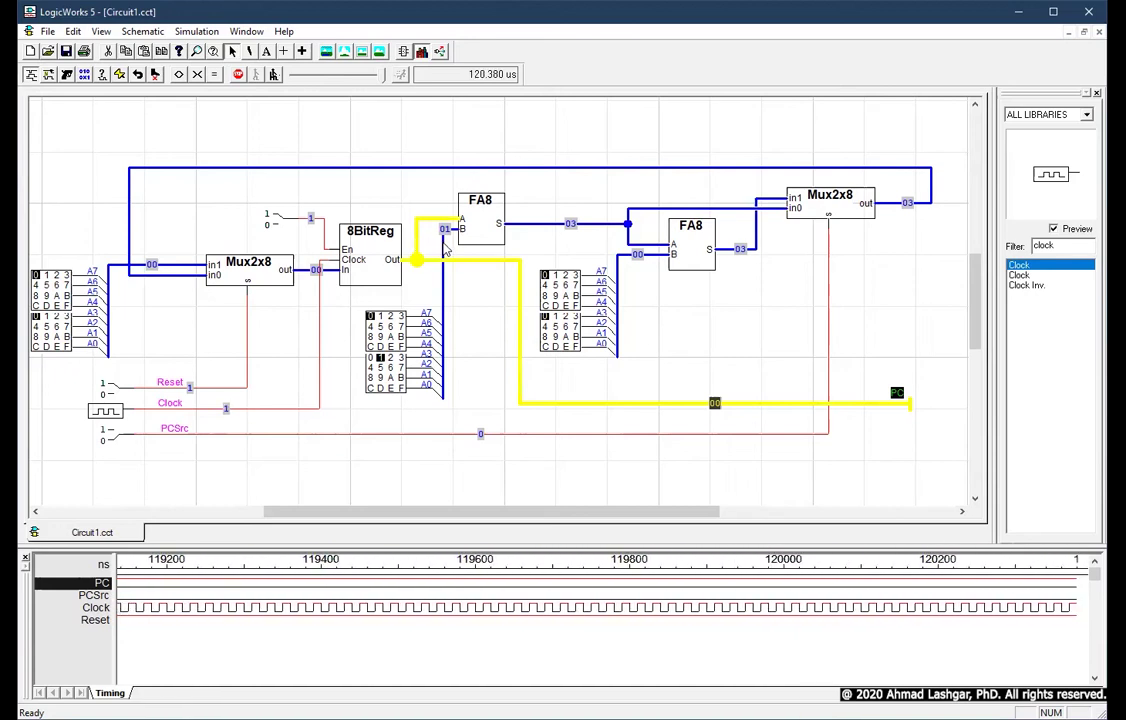
{"action": "left_click", "coordinate": [445, 254]}
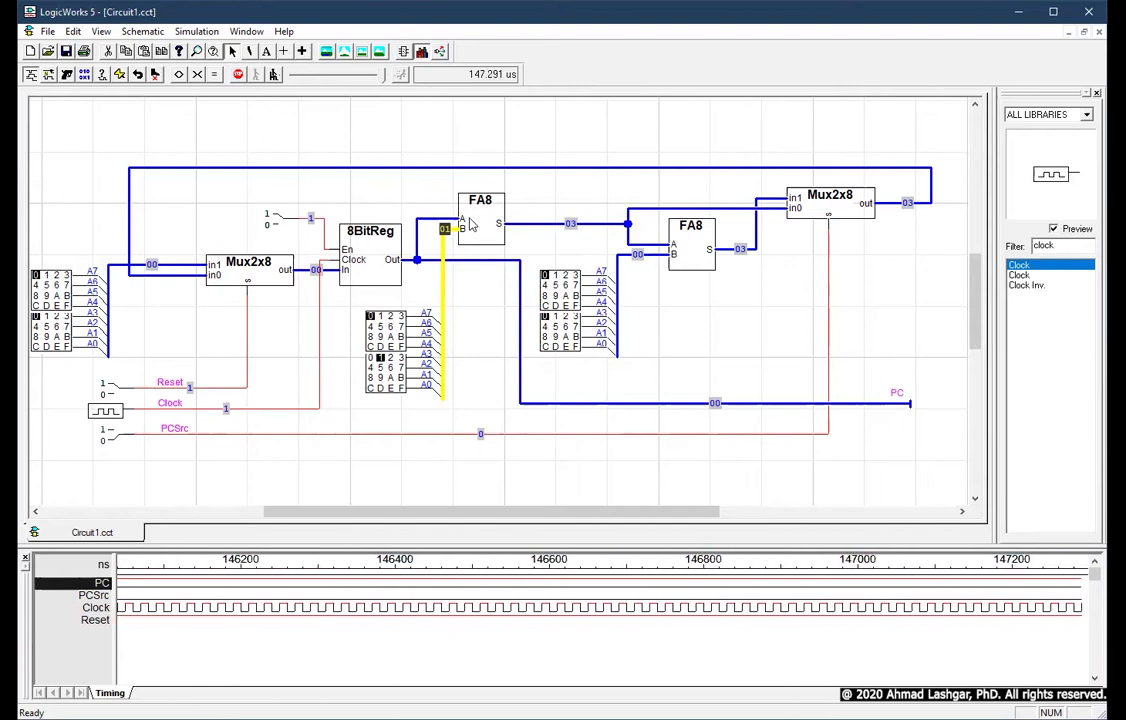
{"action": "left_click", "coordinate": [425, 224]}
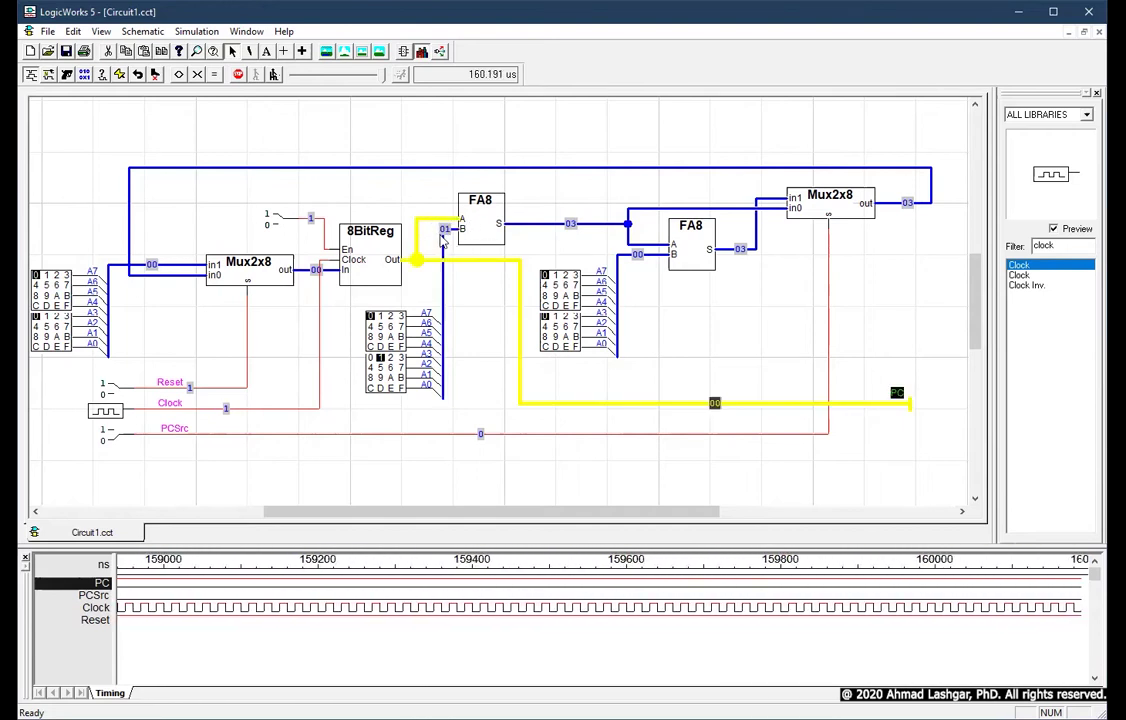
{"action": "left_click", "coordinate": [442, 252]}
{"action": "left_click", "coordinate": [530, 224]}
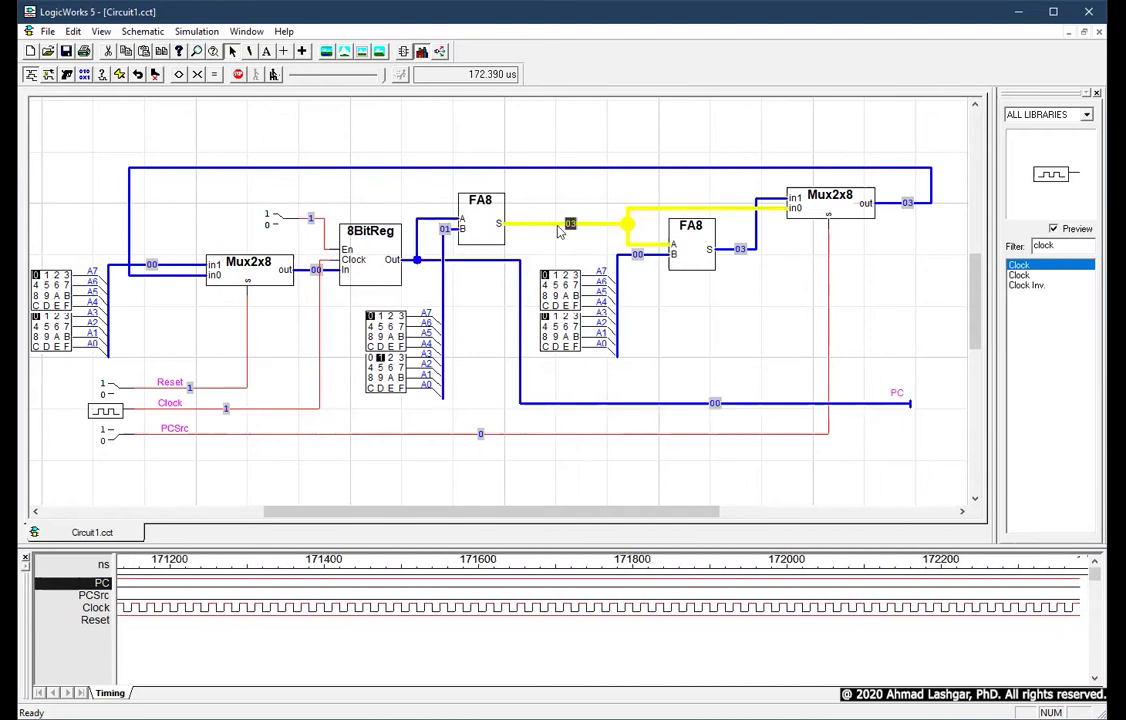
Inspect the internal circuit of the first FA8, including its carry-in, and return to the top-level circuit.
{"action": "double_click", "coordinate": [487, 230]}
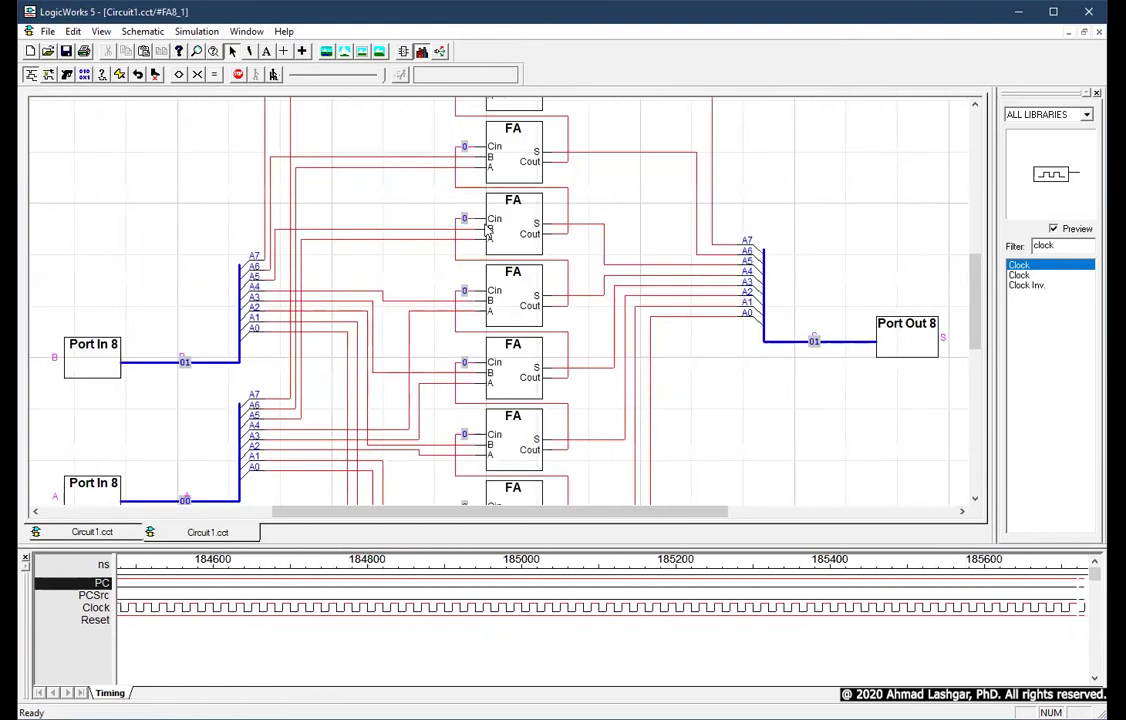
{"action": "scroll", "coordinate": [689, 366], "scroll_direction": "down", "scroll_amount": 5}
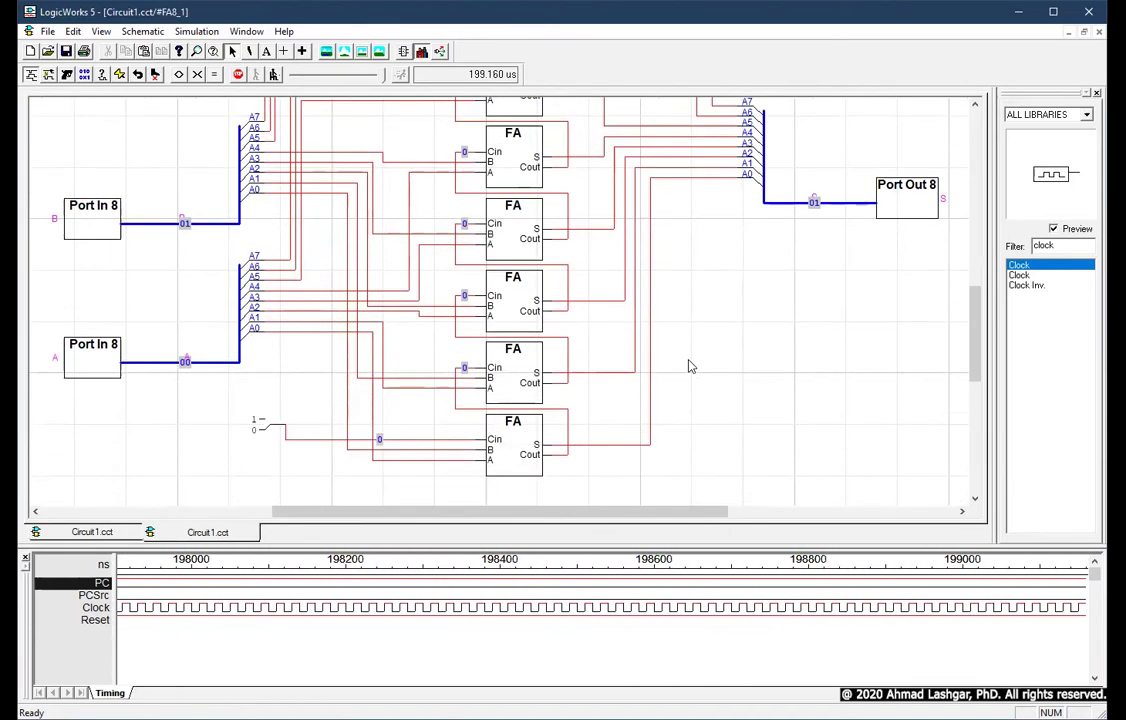
{"action": "scroll", "coordinate": [689, 366], "scroll_direction": "up", "scroll_amount": 5}
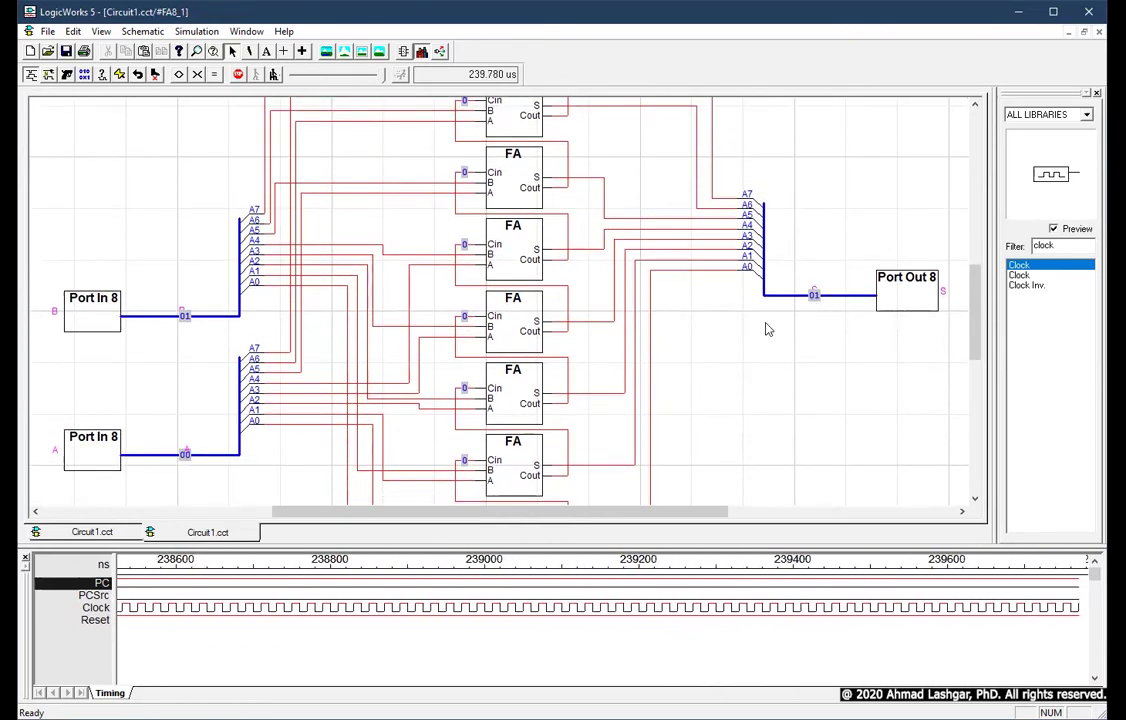
{"action": "left_click", "coordinate": [113, 531]}
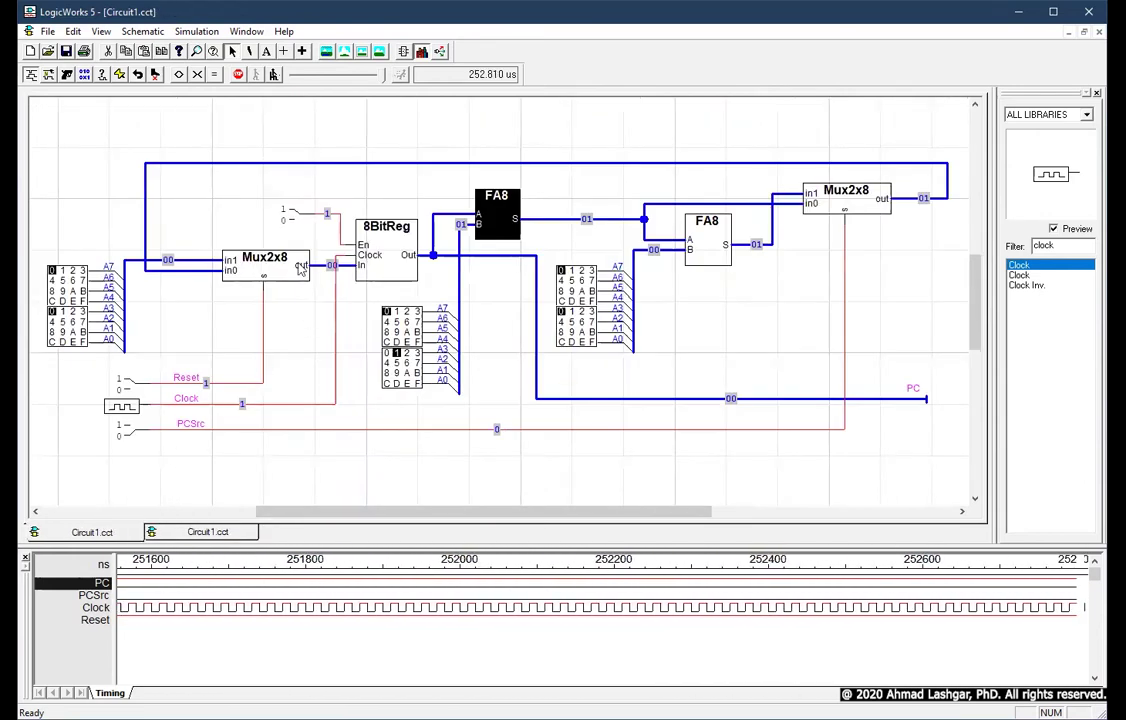
Toggle the register's En switch to 0 and back to 1, and restart the simulation at full speed.
{"action": "left_click", "coordinate": [290, 218]}
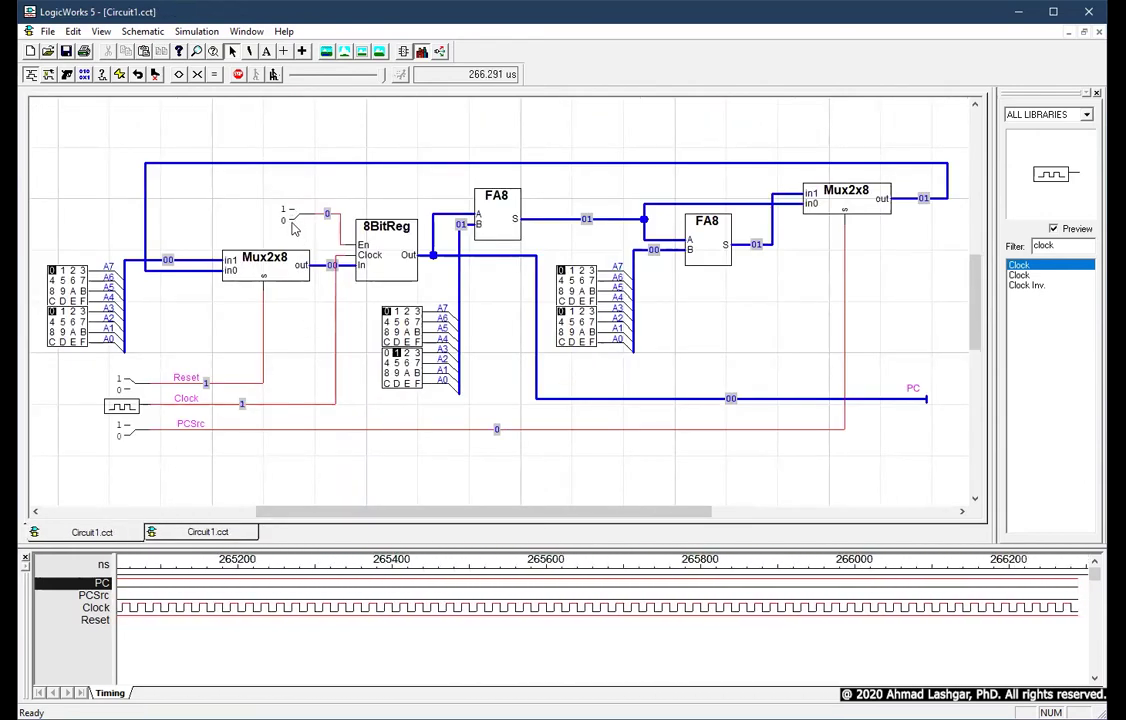
{"action": "left_click", "coordinate": [291, 218]}
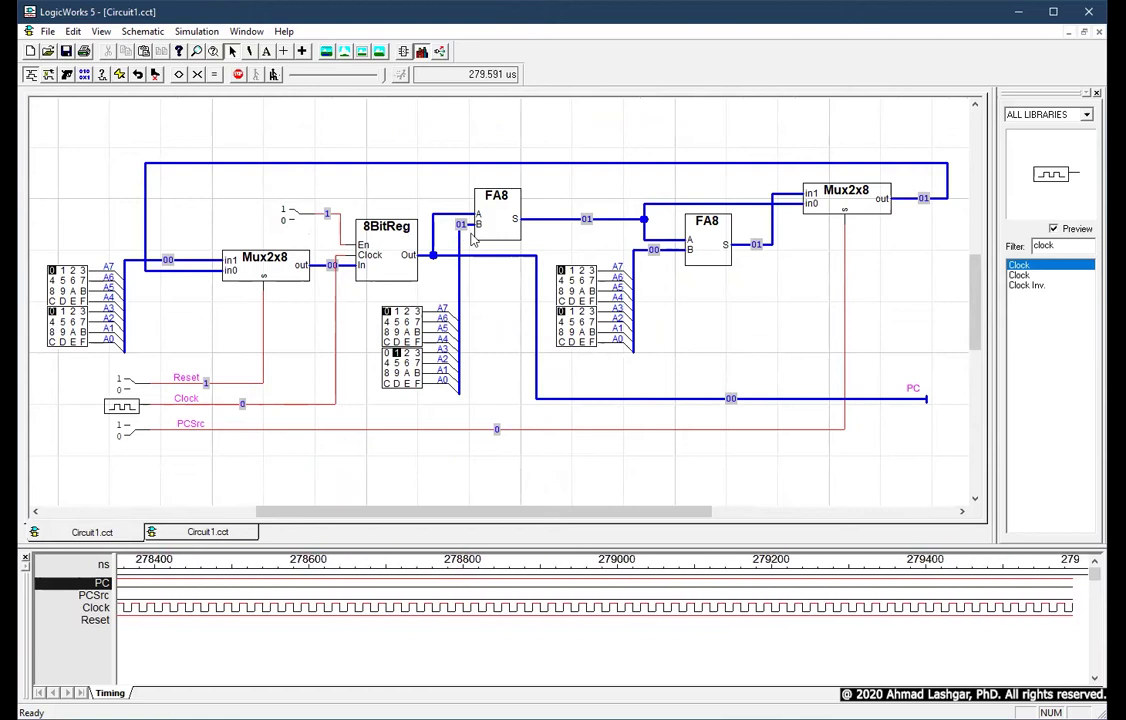
{"action": "left_click_drag", "start_coordinate": [384, 74], "coordinate": [283, 78]}
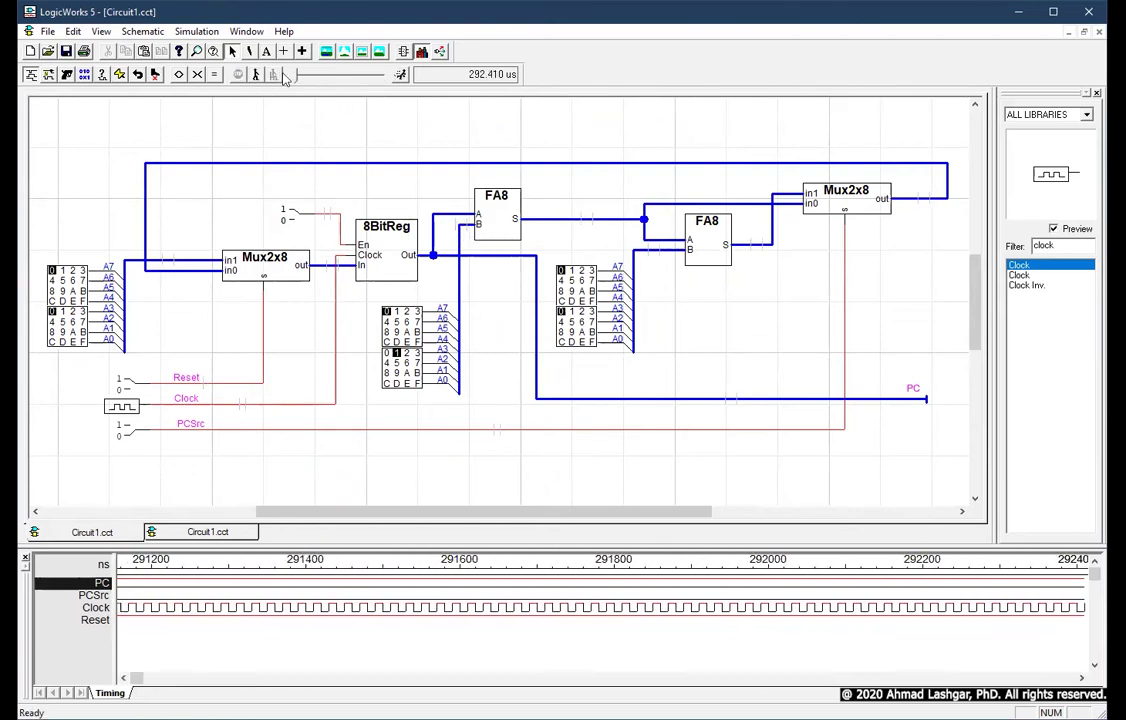
{"action": "left_click", "coordinate": [401, 75]}
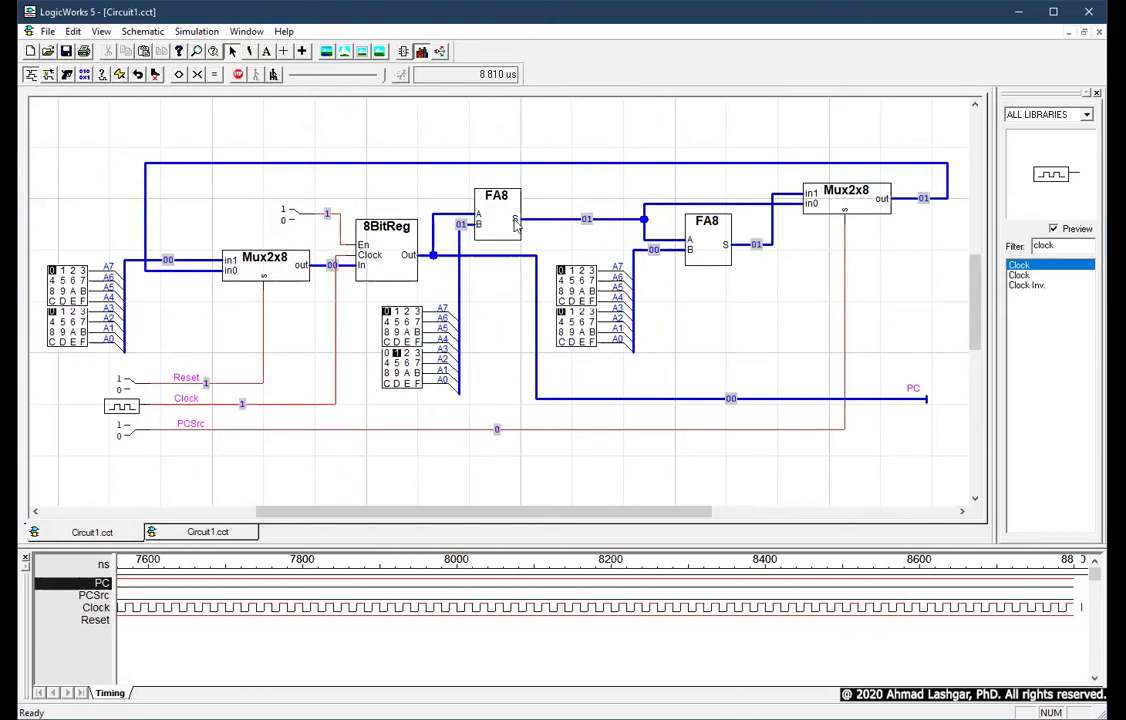
{"action": "left_click", "coordinate": [431, 240]}
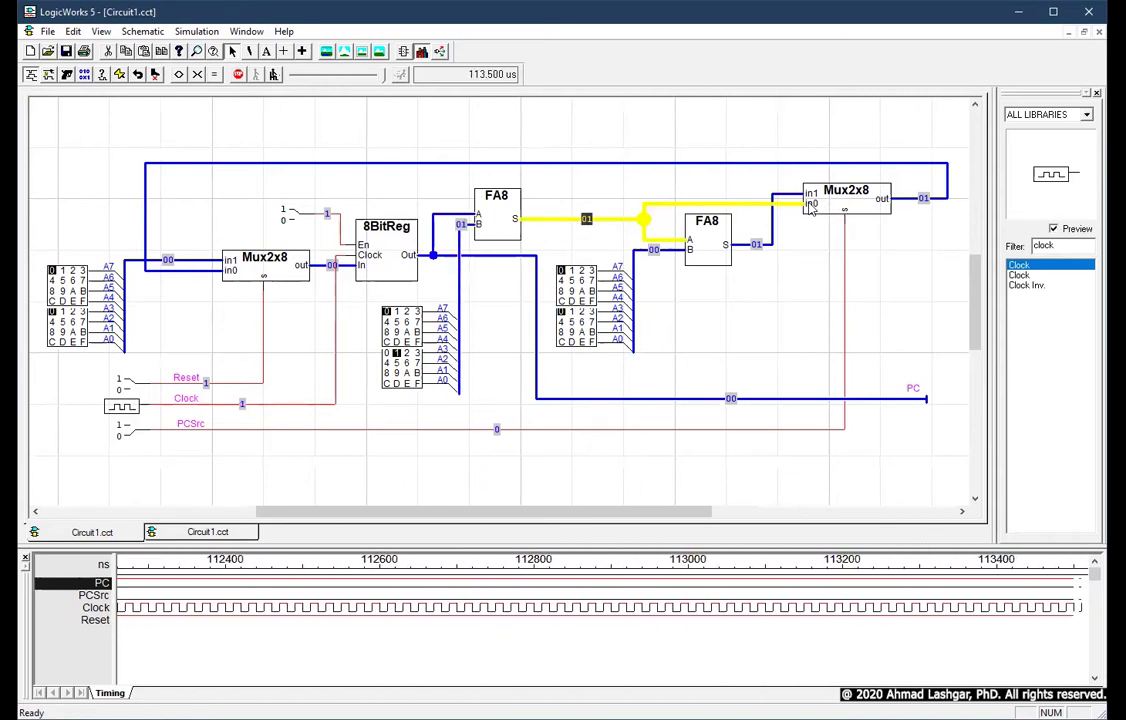
Trace the first FA8's sum through the PCSrc-controlled multiplexer and the feedback bus to the Reset-controlled multiplexer.
{"action": "left_click", "coordinate": [846, 280]}
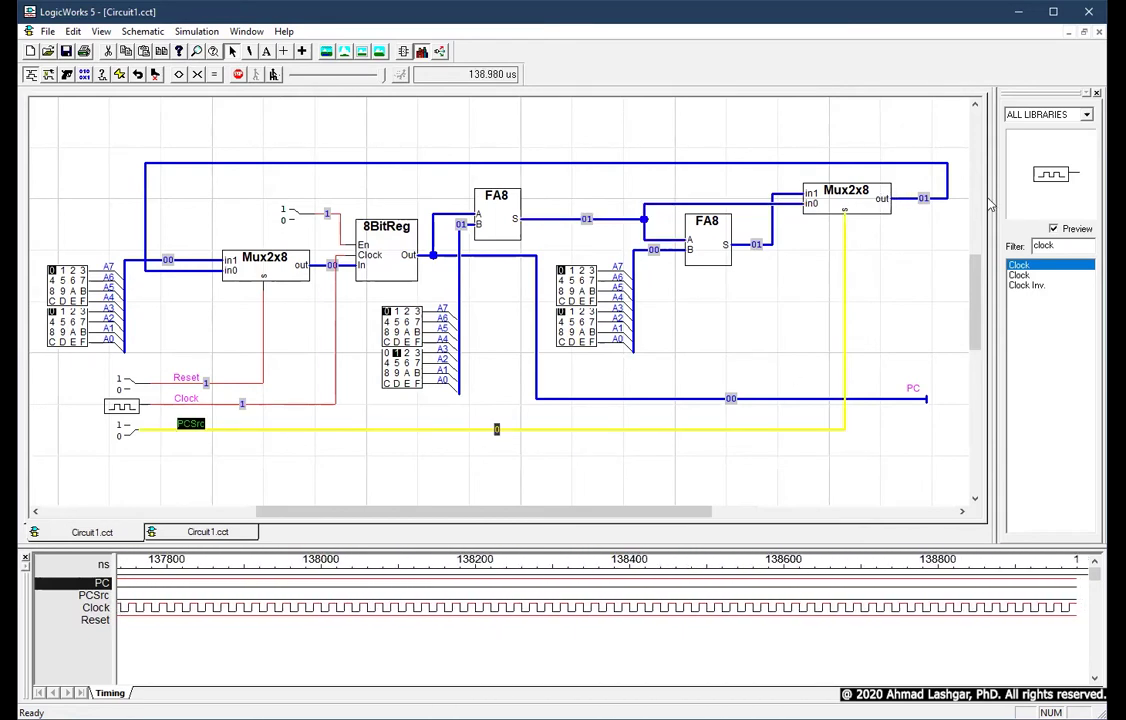
{"action": "left_click", "coordinate": [620, 218]}
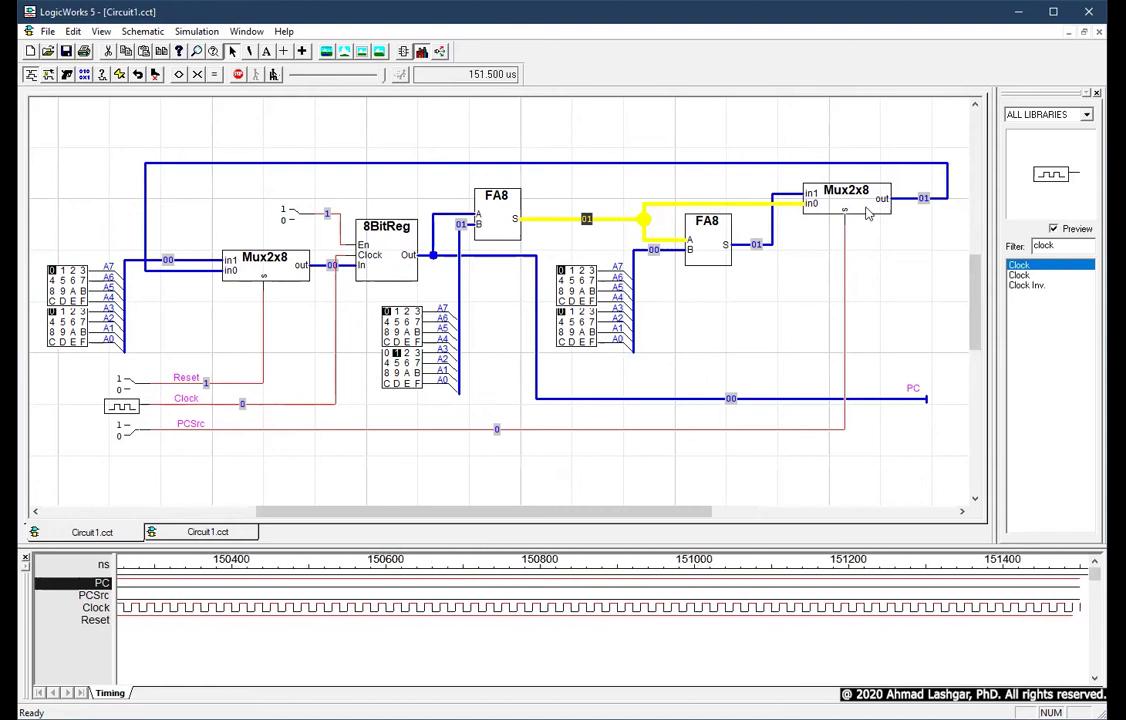
{"action": "left_click", "coordinate": [930, 164]}
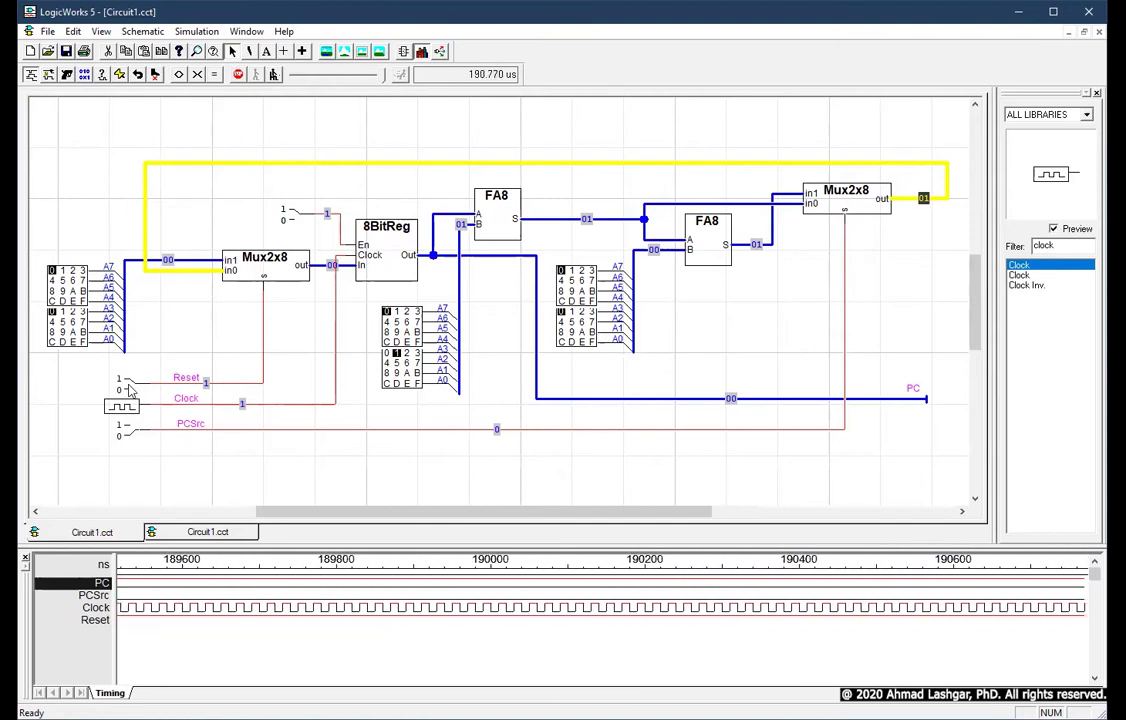
{"action": "left_click", "coordinate": [265, 302]}
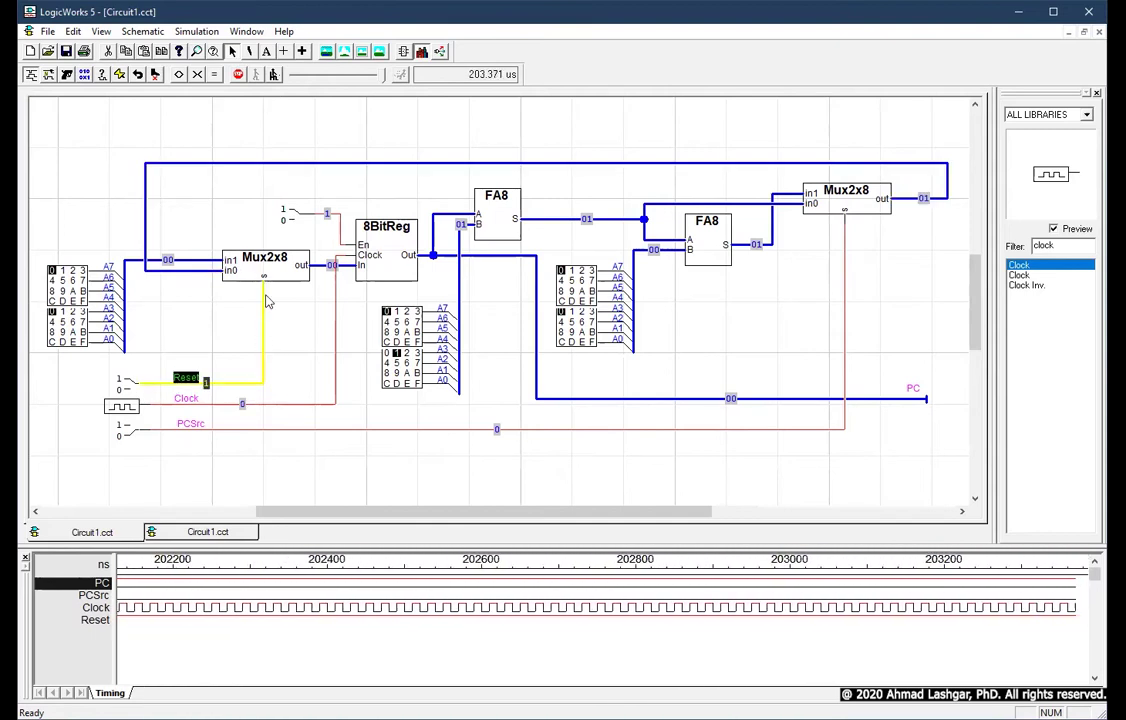
{"action": "left_click", "coordinate": [178, 266]}
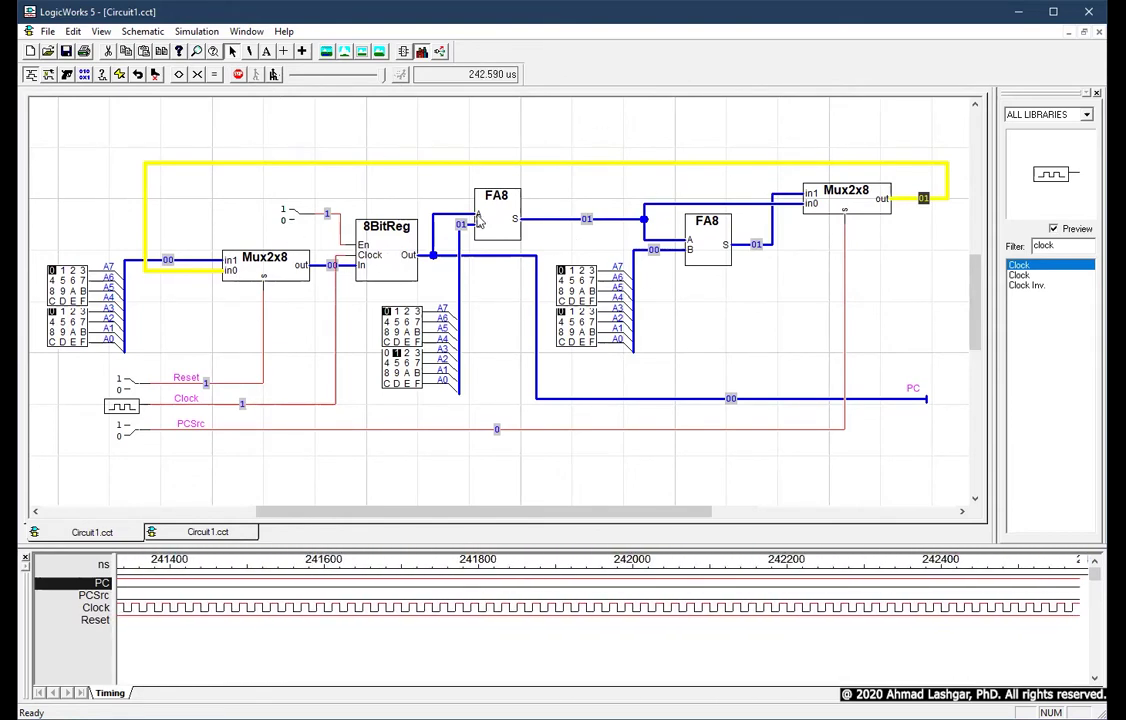
Slow the simulation to about mid speed, switch Reset to 0 and widen the timing diagram's time scale.
{"action": "left_click_drag", "start_coordinate": [333, 76], "coordinate": [296, 72]}
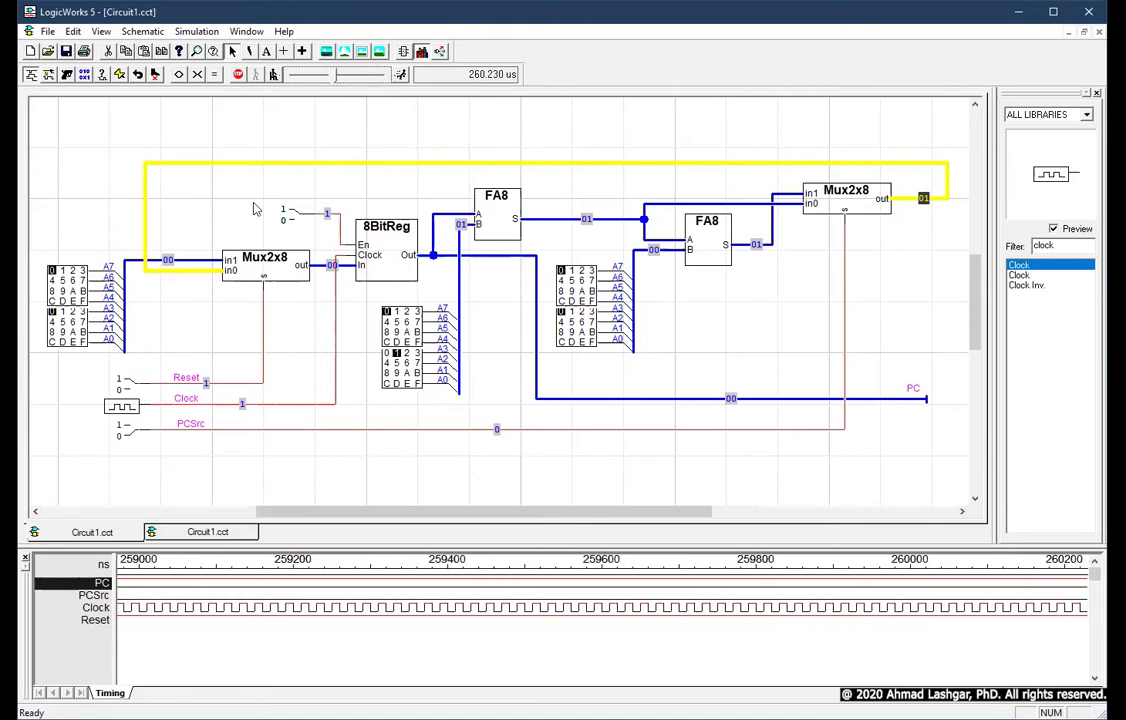
{"action": "left_click", "coordinate": [127, 384]}
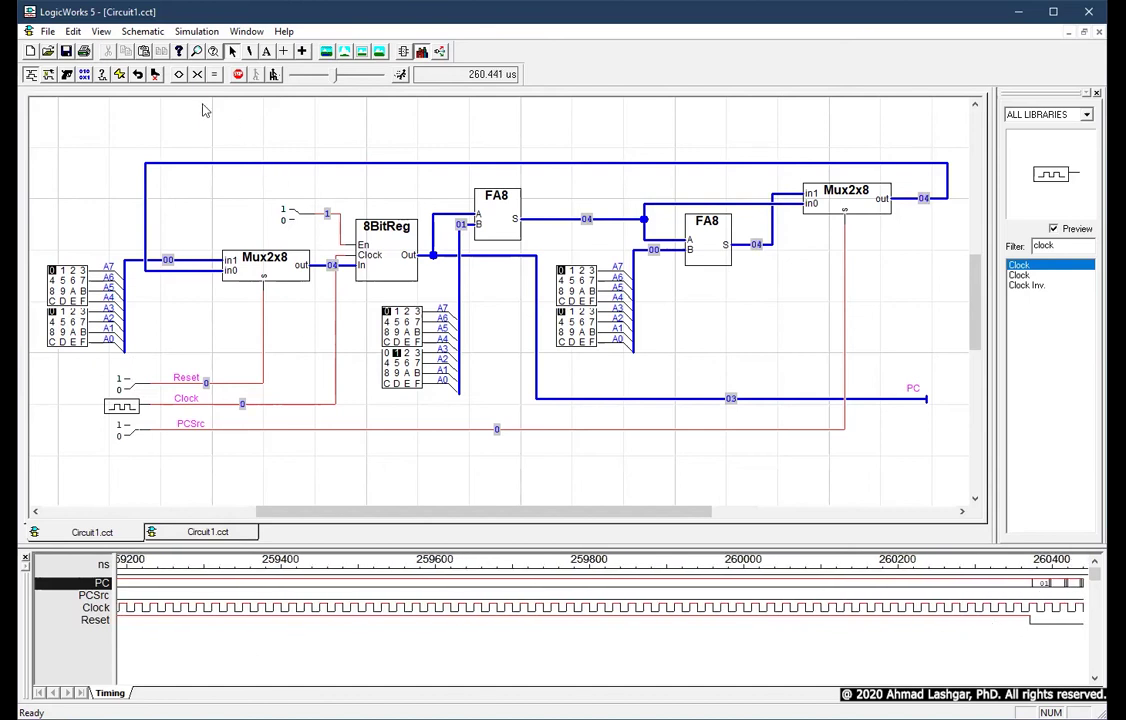
{"action": "left_click", "coordinate": [180, 77]}
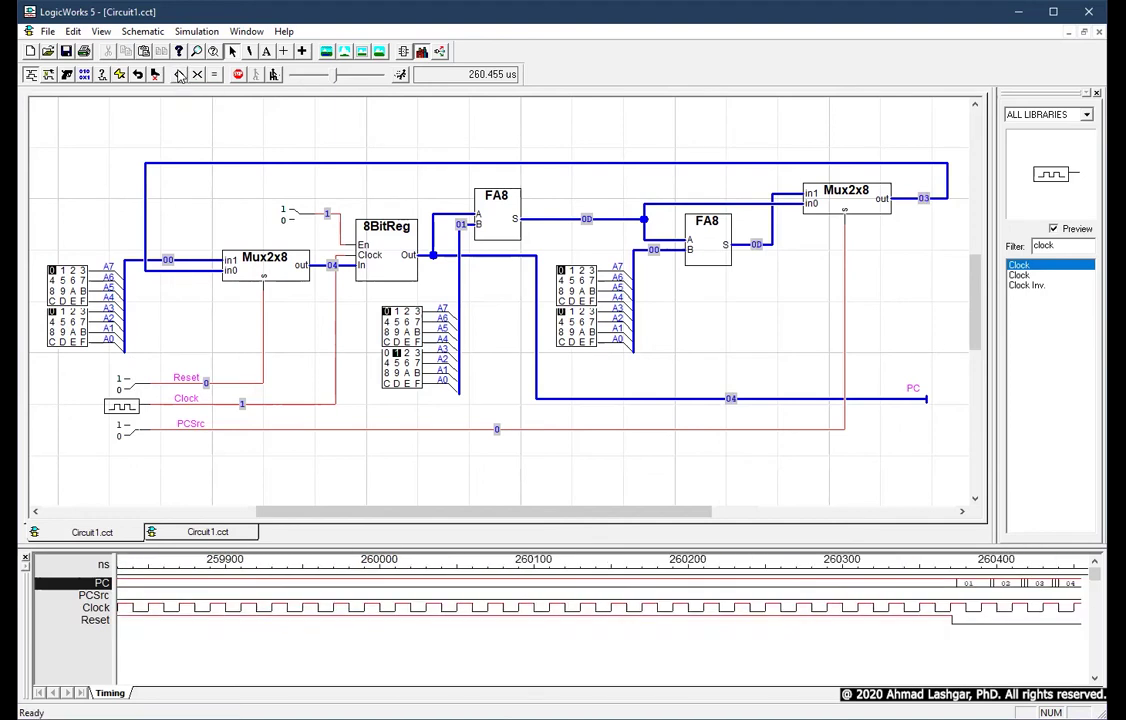
{"action": "left_click", "coordinate": [180, 77]}
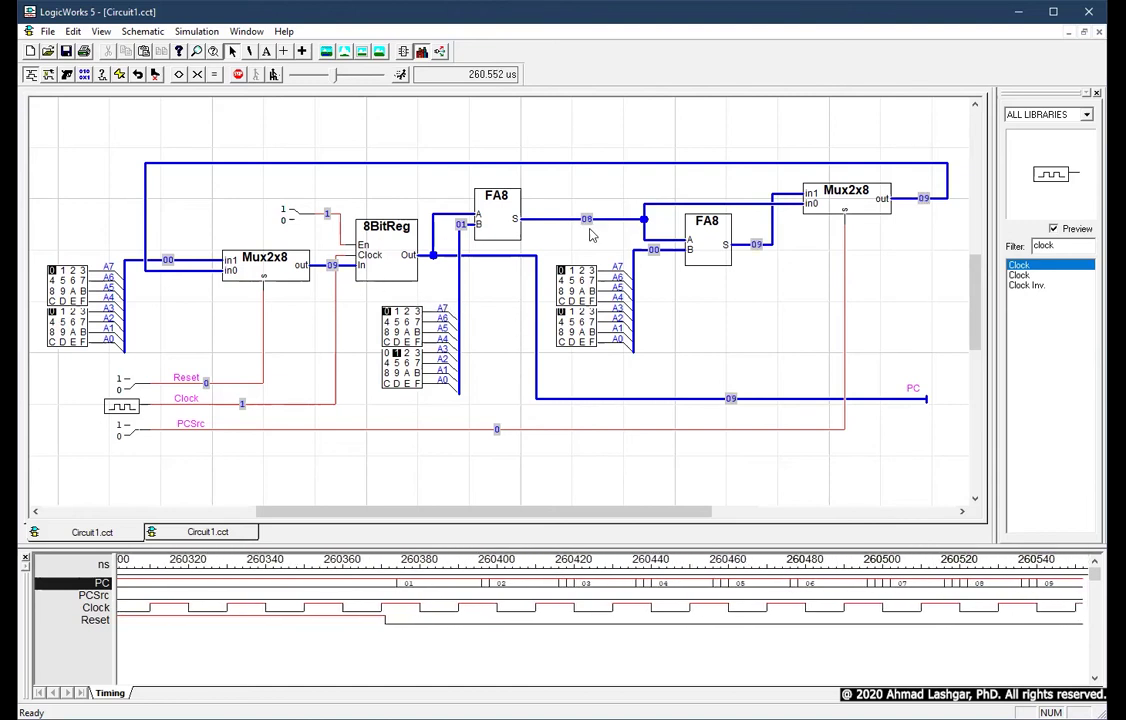
Trace the incremented PC value from the register through the first FA8 and both multiplexers back to the register input.
{"action": "left_click", "coordinate": [434, 243]}
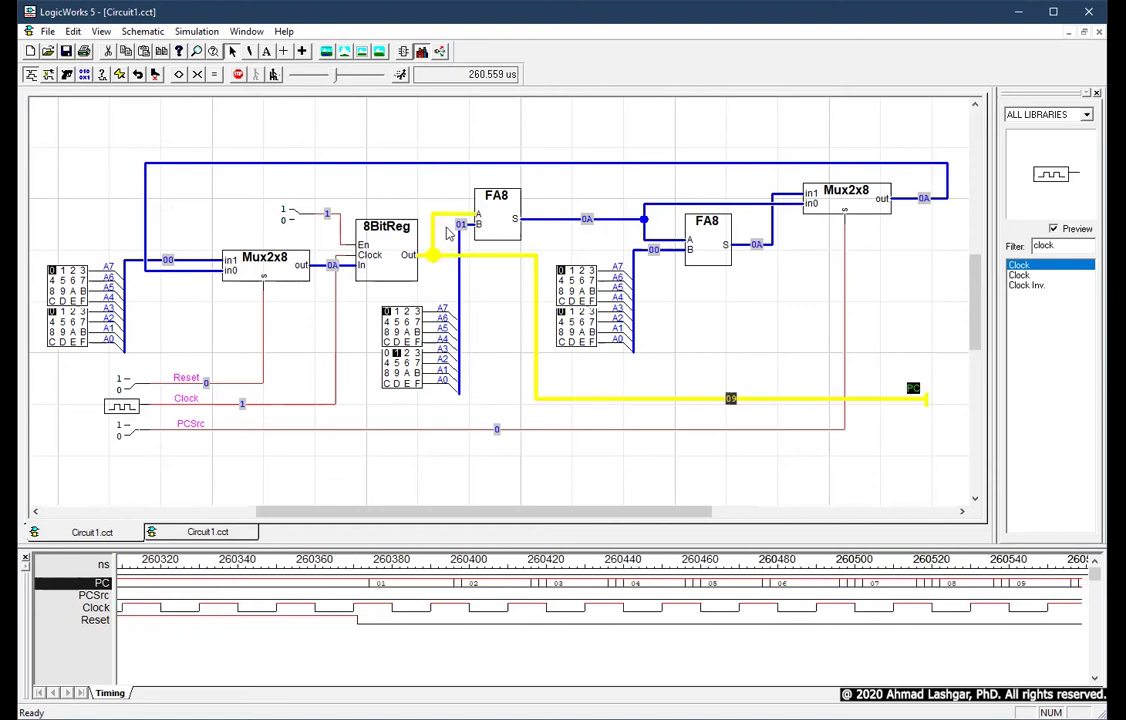
{"action": "left_click", "coordinate": [548, 219]}
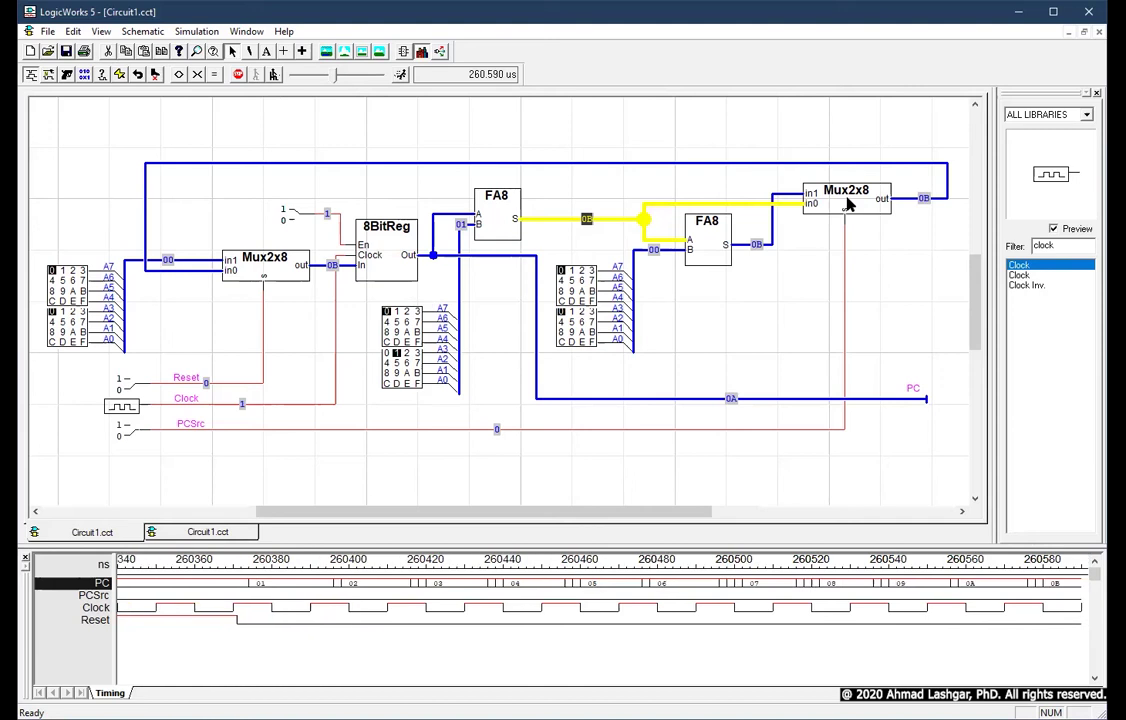
{"action": "left_click", "coordinate": [844, 257]}
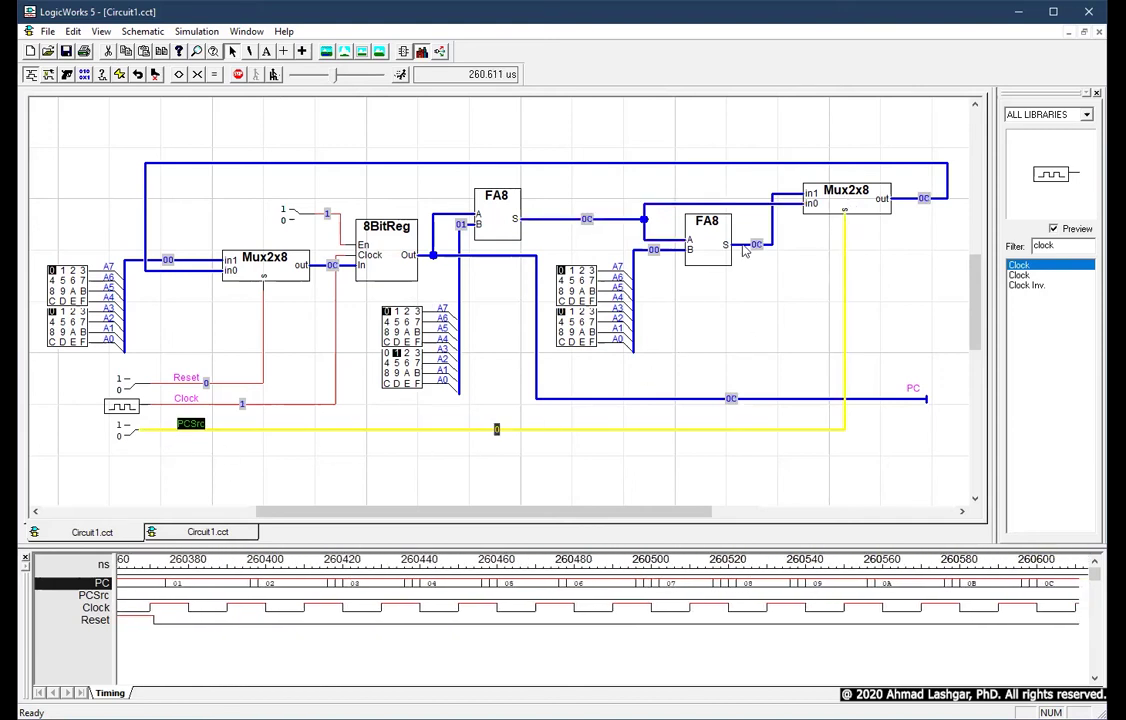
{"action": "left_click", "coordinate": [945, 198]}
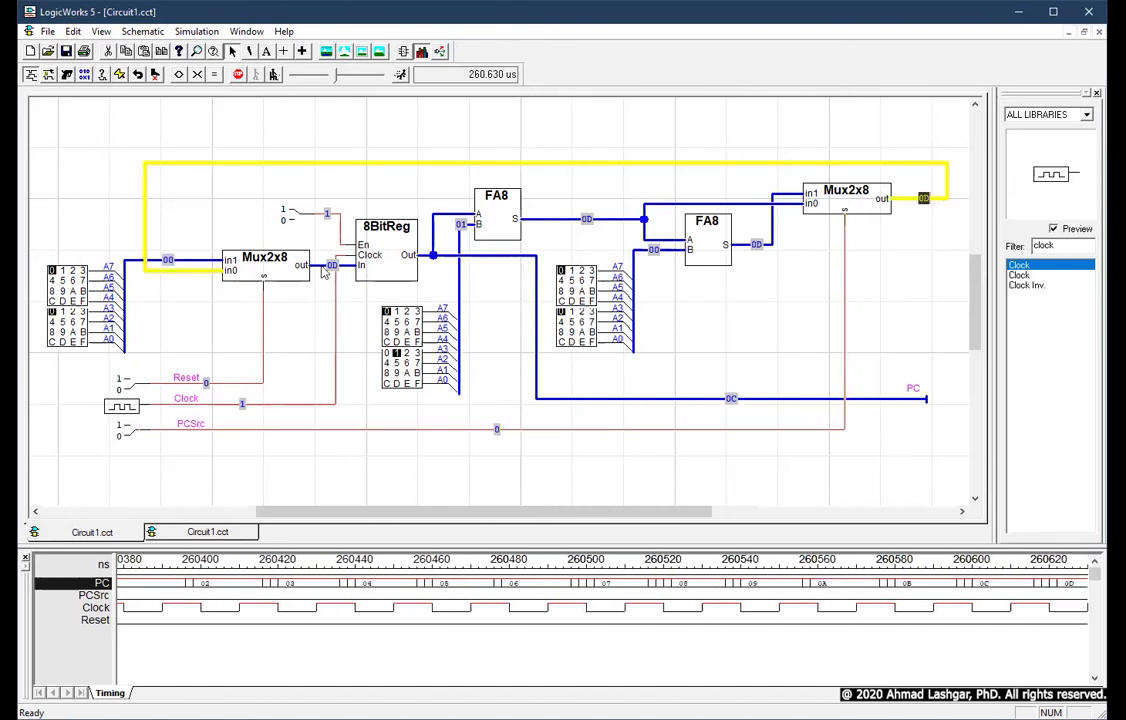
{"action": "left_click", "coordinate": [283, 238]}
{"action": "left_click", "coordinate": [327, 266]}
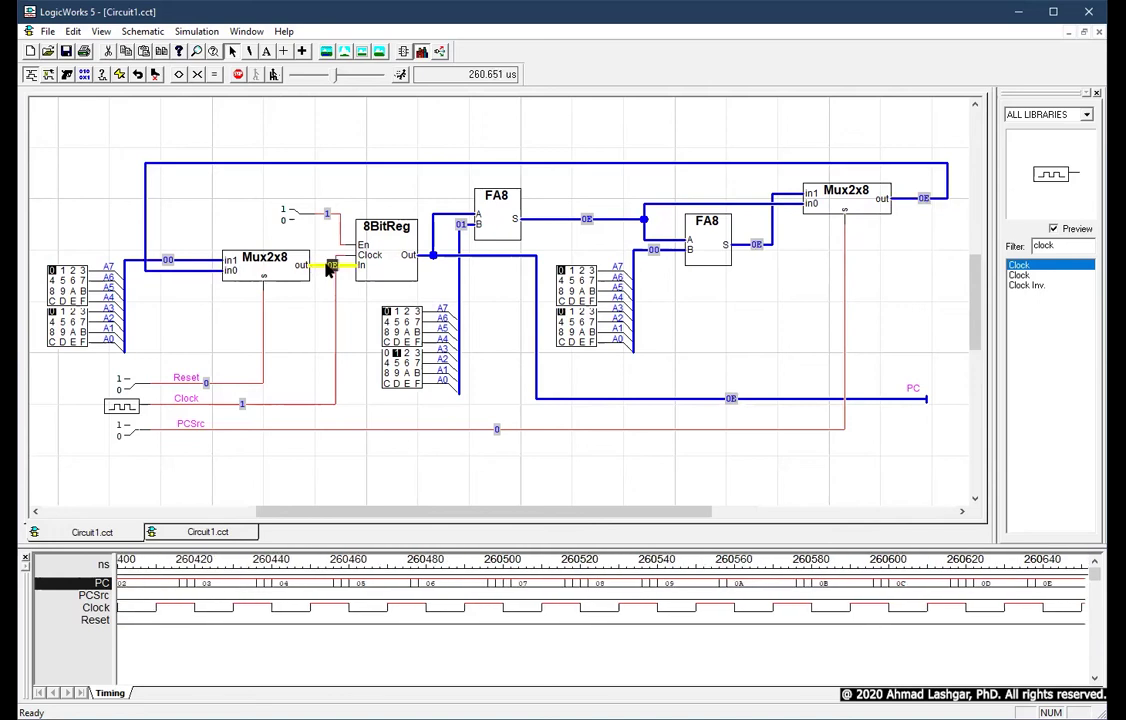
{"action": "left_click", "coordinate": [313, 342]}
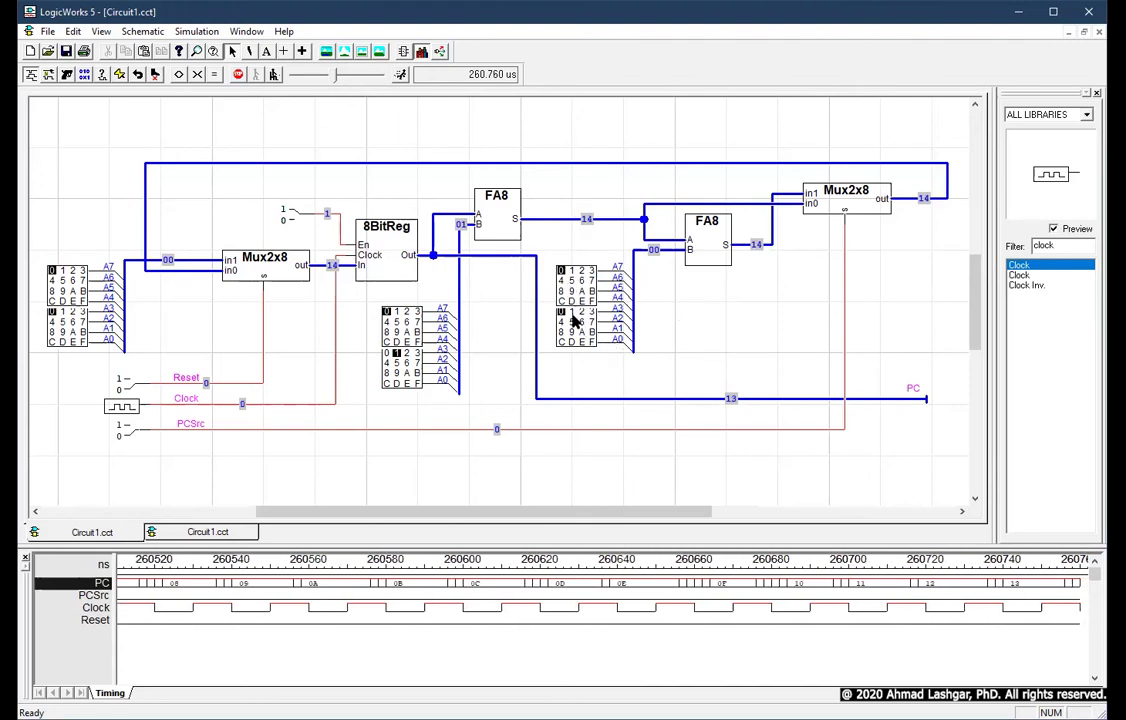
Set the second FA8's lower hex keyboard to 4 and check its sum bus and the PCSrc line.
{"action": "left_click", "coordinate": [560, 321]}
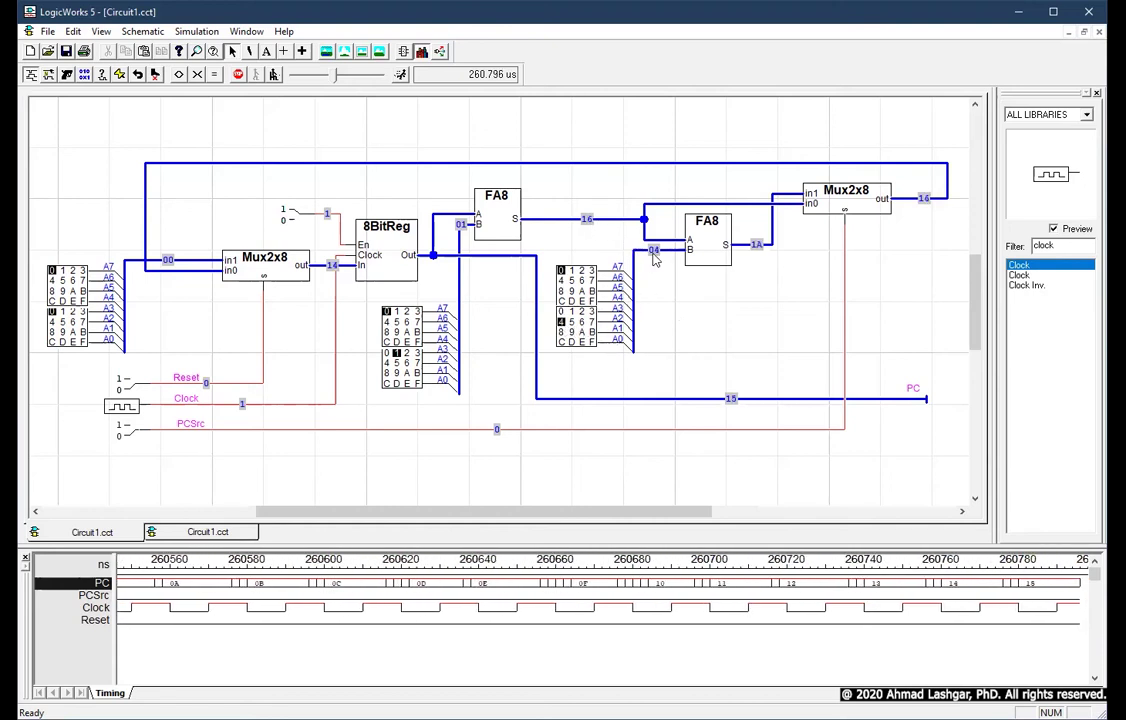
{"action": "left_click", "coordinate": [771, 244]}
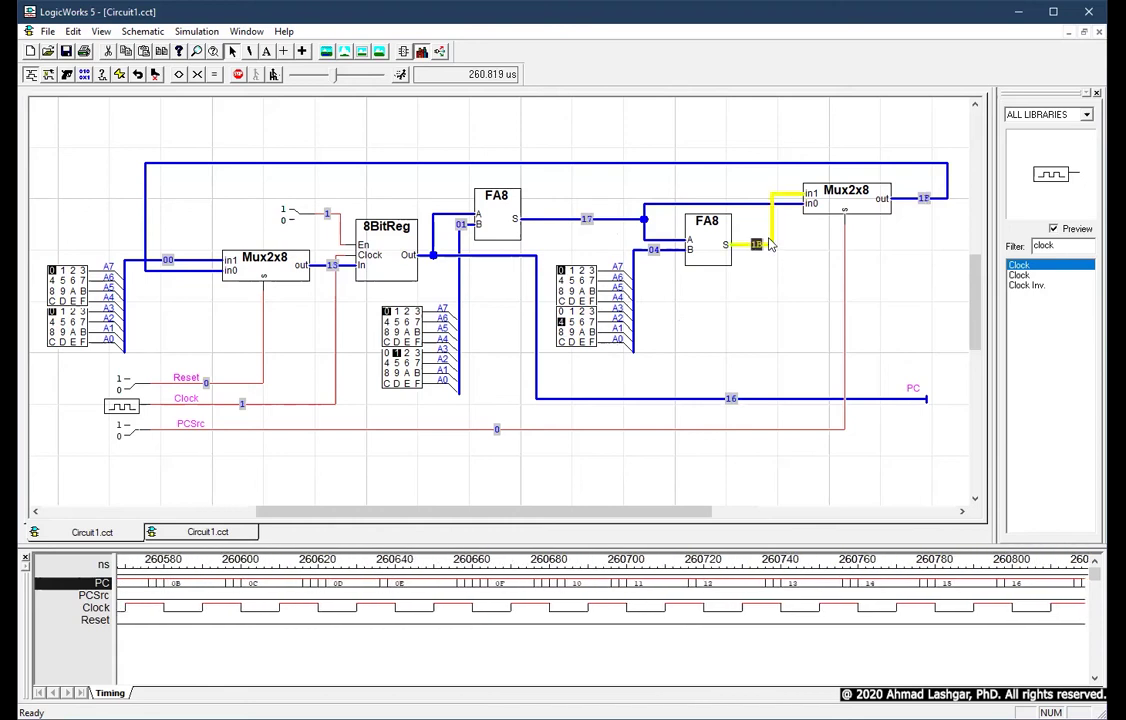
{"action": "left_click", "coordinate": [845, 248]}
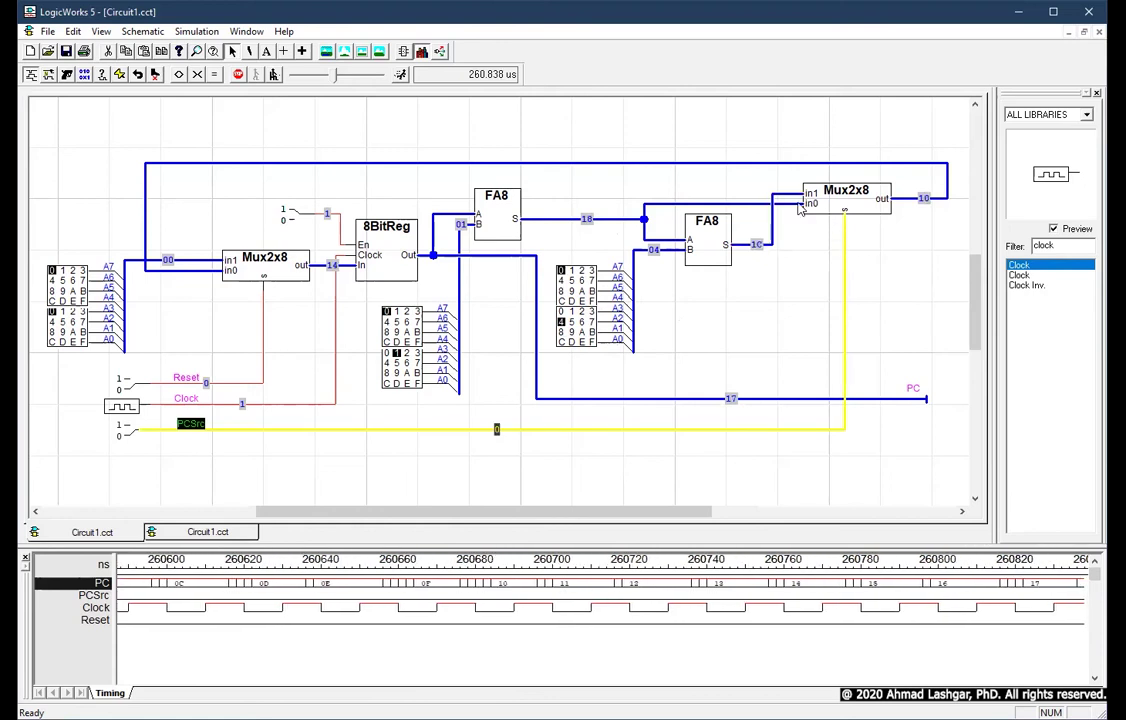
{"action": "left_click", "coordinate": [773, 226]}
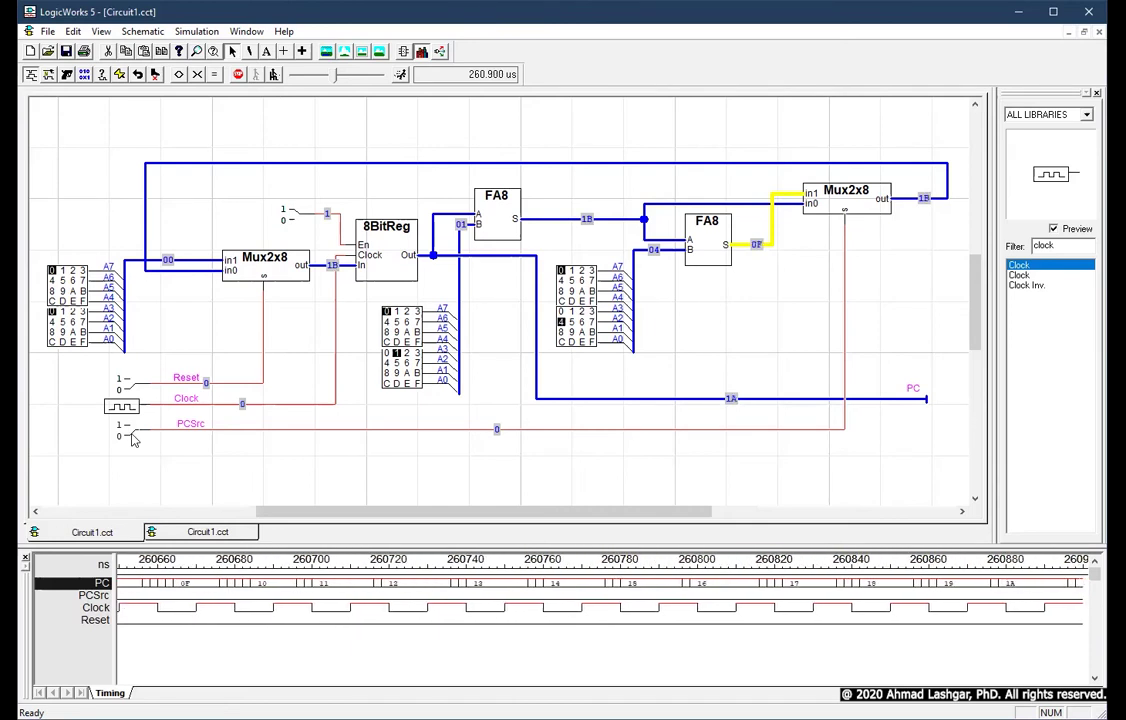
Check the B input buses of both FA8 adders and the adders that use them.
{"action": "left_click", "coordinate": [655, 251]}
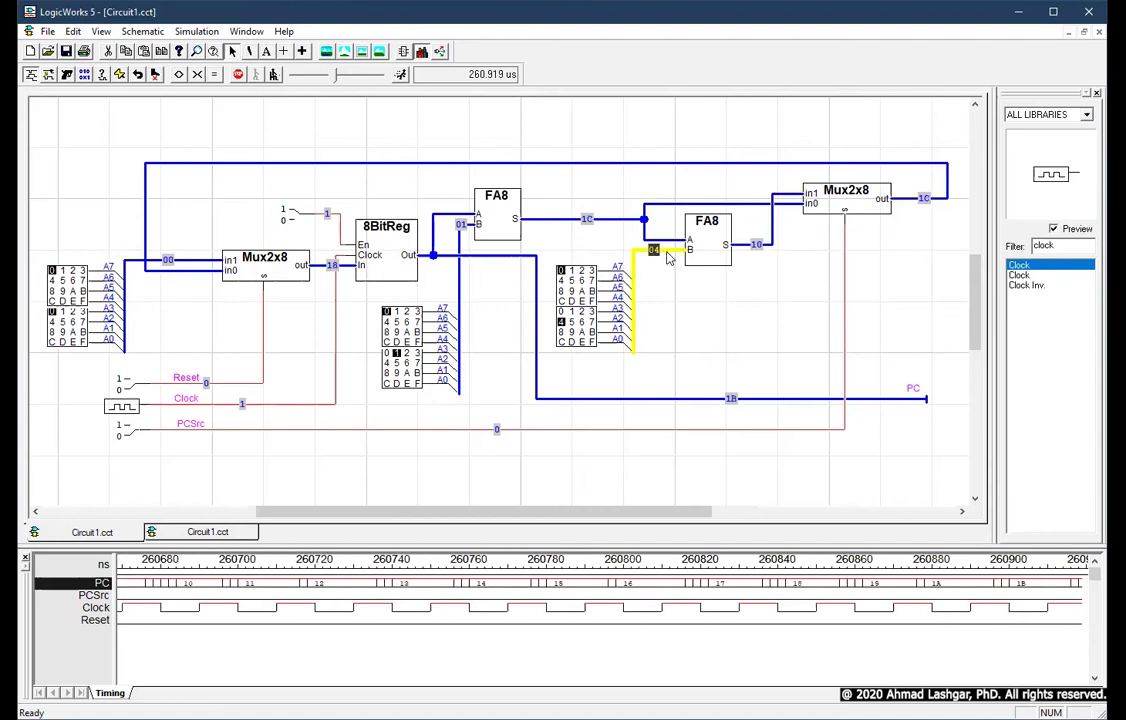
{"action": "left_click", "coordinate": [460, 240]}
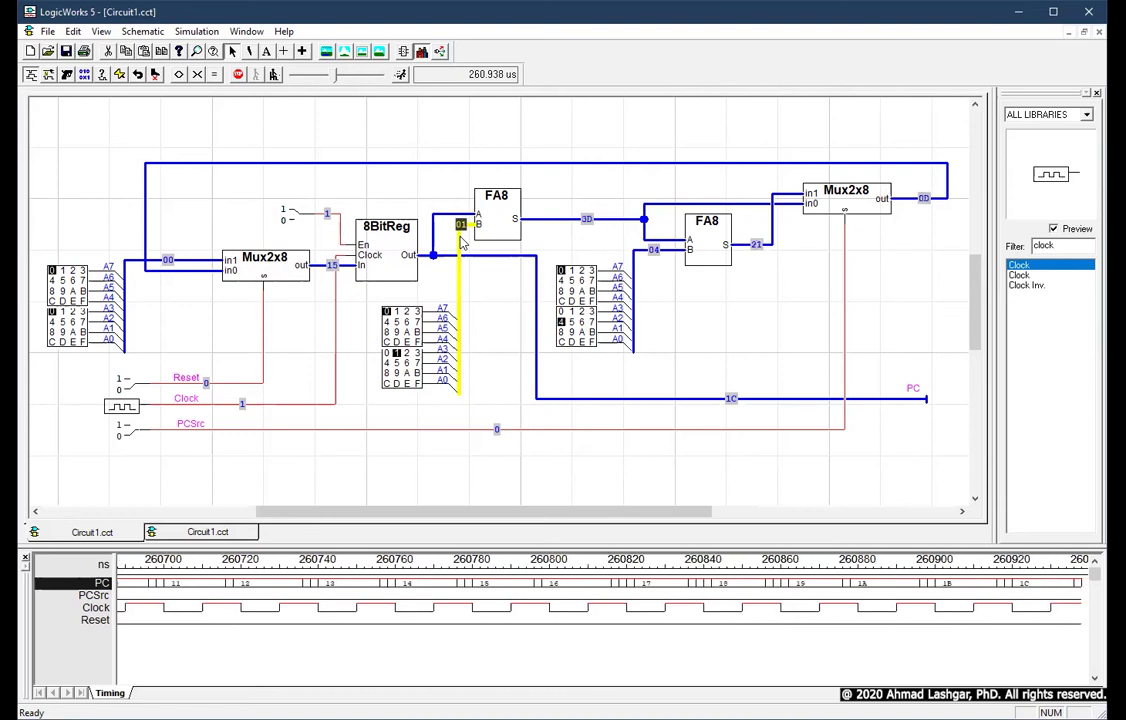
{"action": "left_click", "coordinate": [499, 220]}
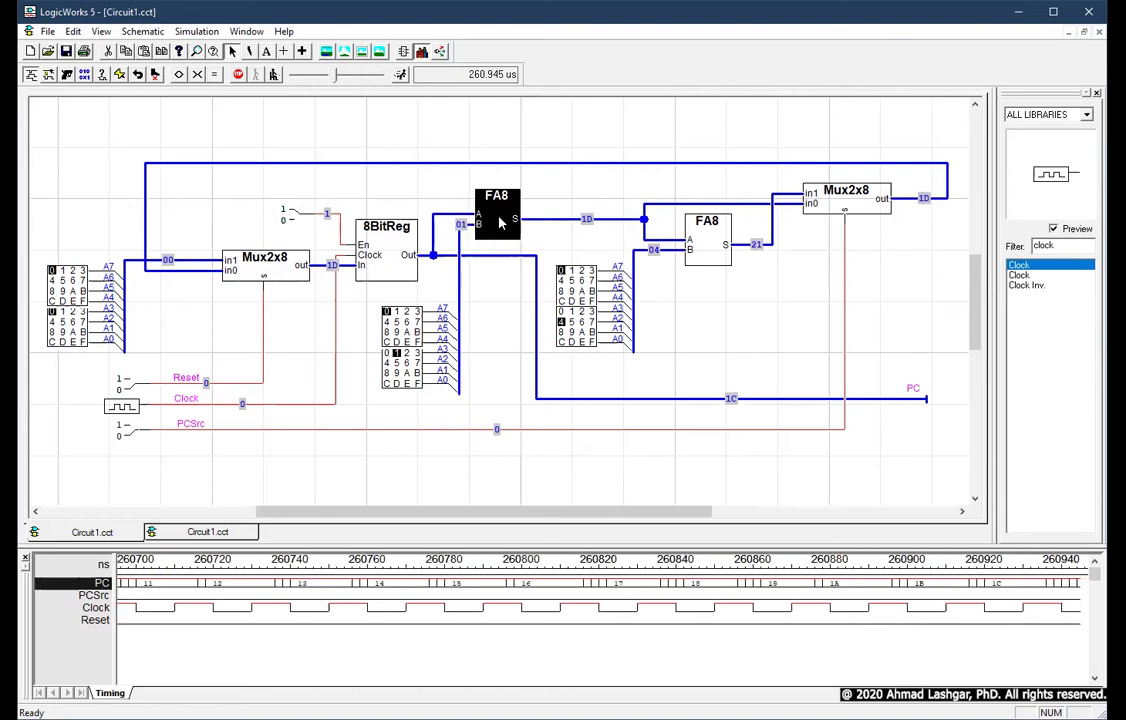
{"action": "left_click", "coordinate": [712, 240]}
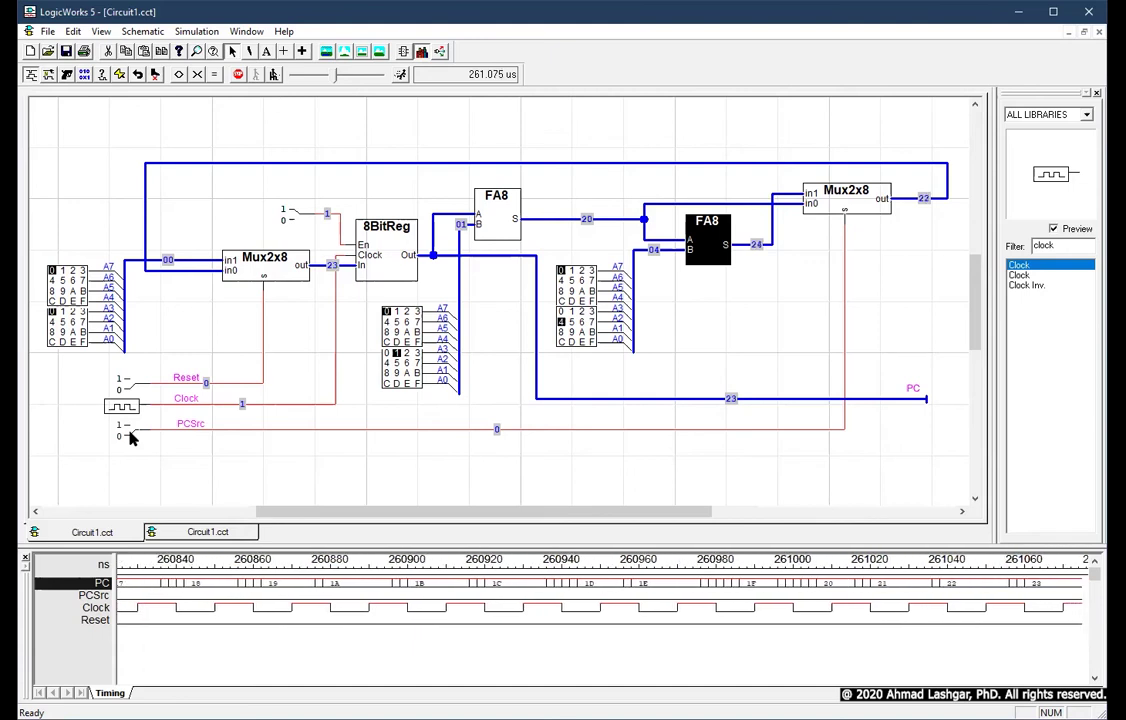
Switch PCSrc to 1, let the program counter run, and stop the simulator.
{"action": "left_click", "coordinate": [129, 434]}
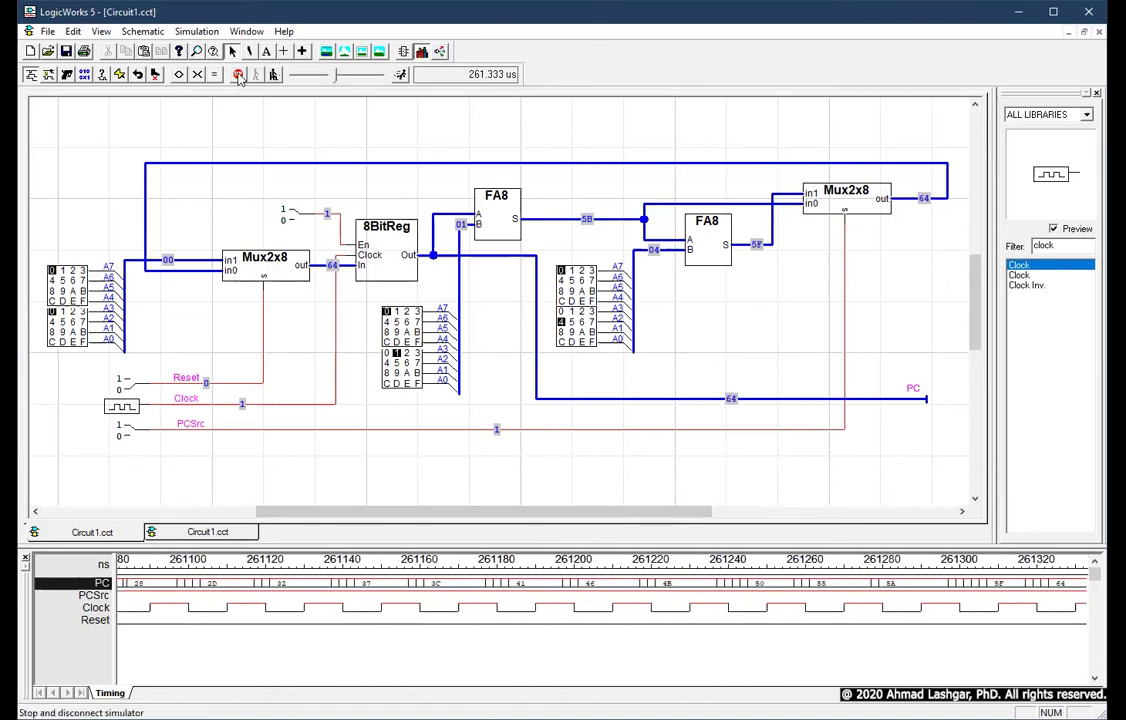
{"action": "left_click", "coordinate": [239, 77]}
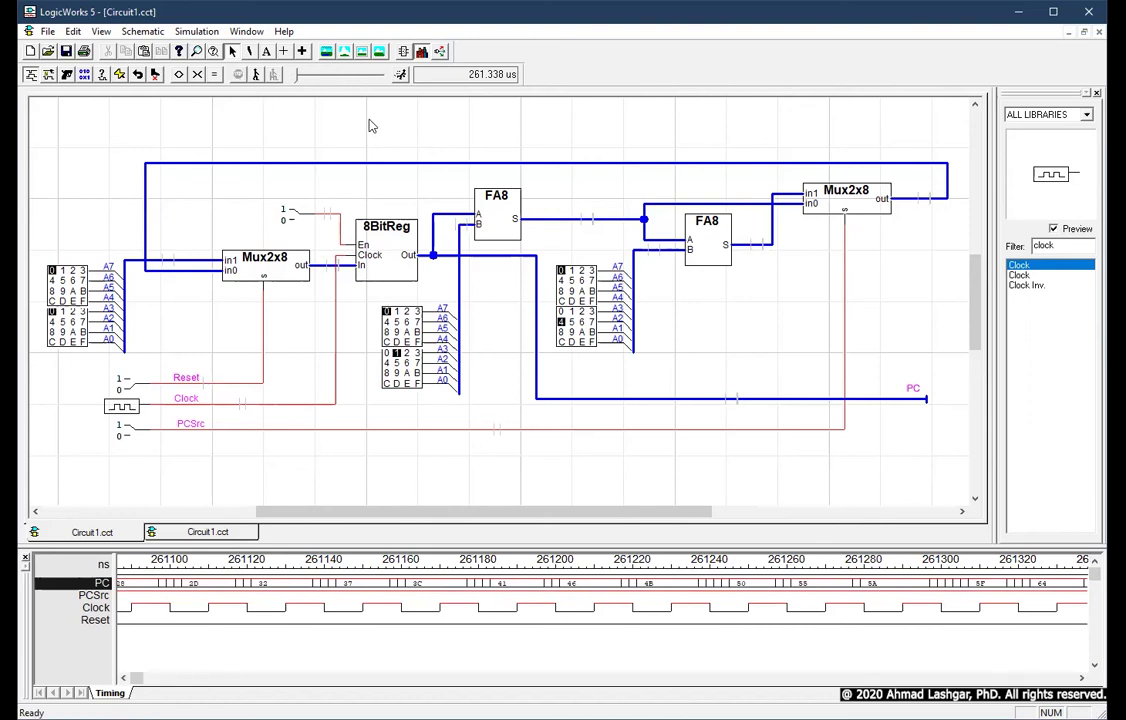
Save the circuit as PCLogic.cct in a new folder named 11 inside the Projects folder.
{"action": "left_click", "coordinate": [86, 100]}
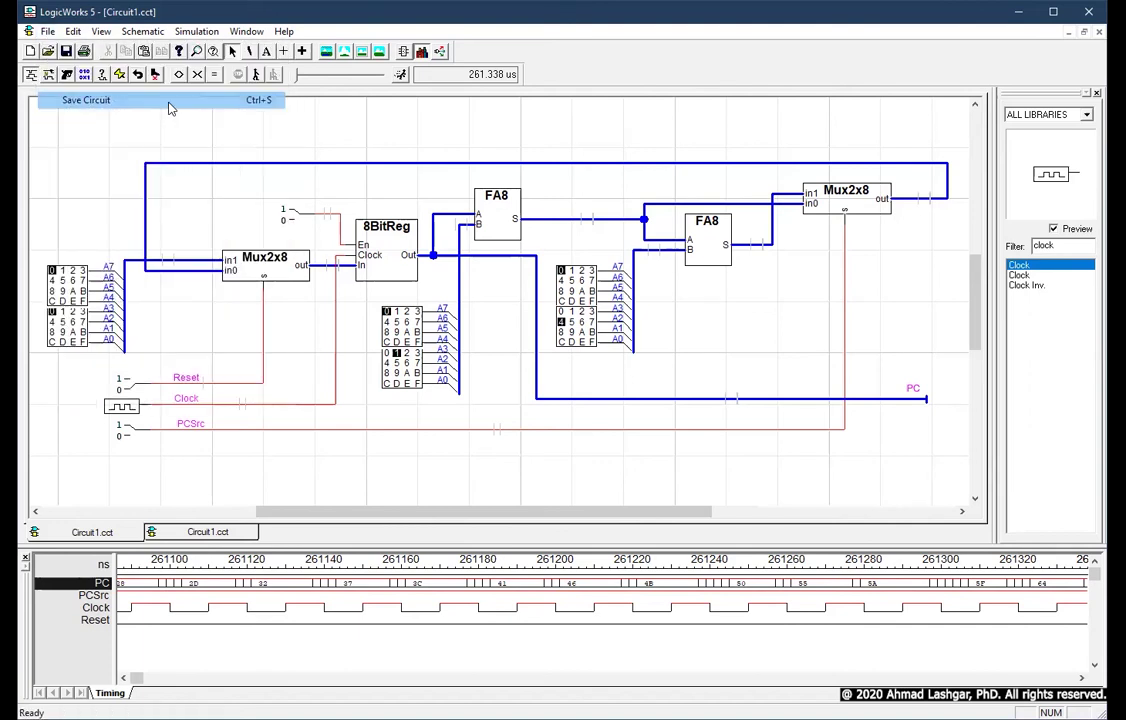
{"action": "left_click", "coordinate": [95, 72]}
{"action": "left_click", "coordinate": [101, 309]}
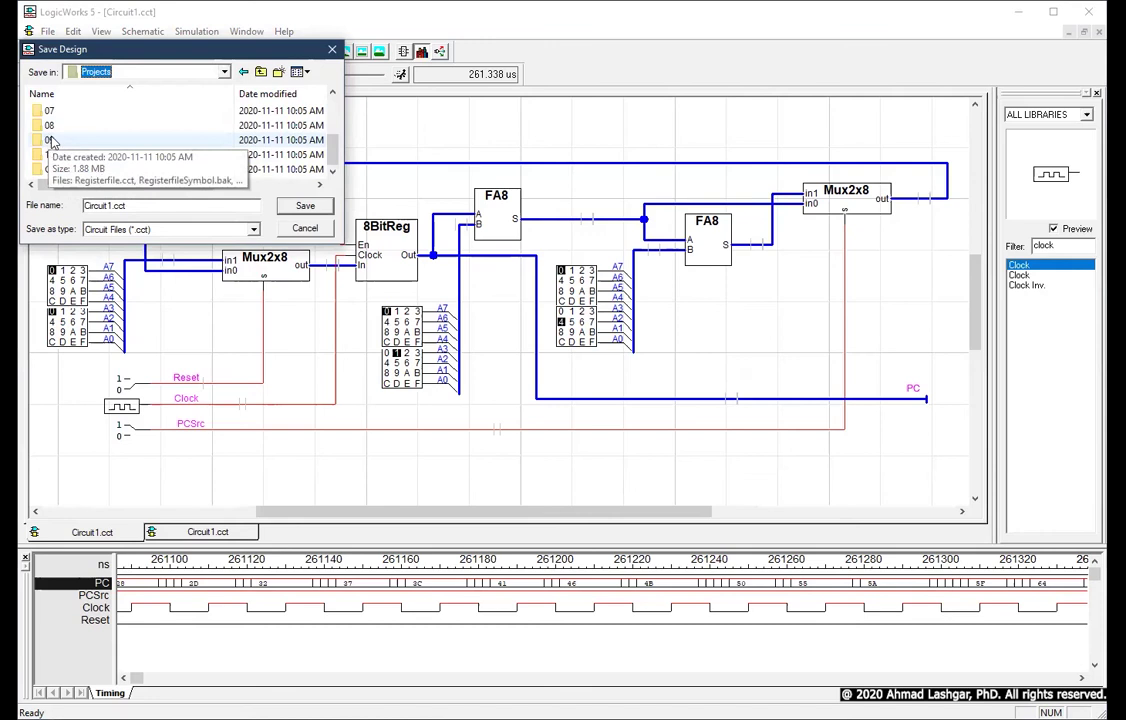
{"action": "left_click", "coordinate": [278, 72]}
{"action": "type", "text": "11"}
{"action": "key", "text": "Return"}
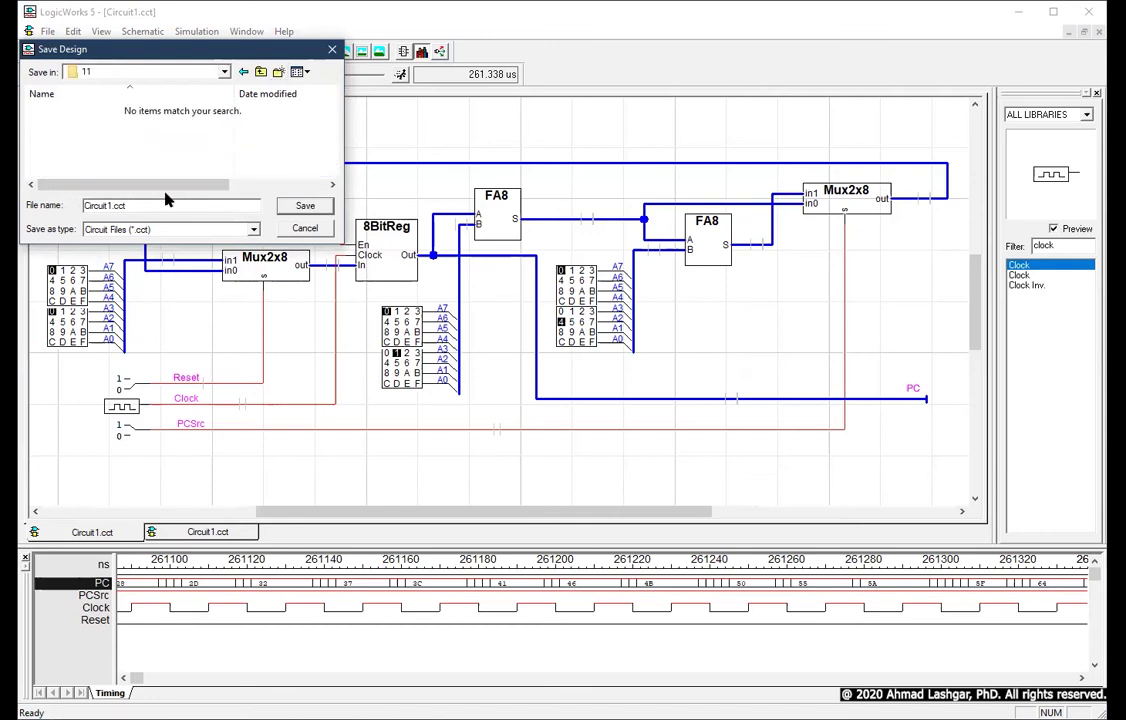
{"action": "double_click", "coordinate": [97, 204]}
{"action": "type", "text": "PCI"}
{"action": "key", "text": "Return"}
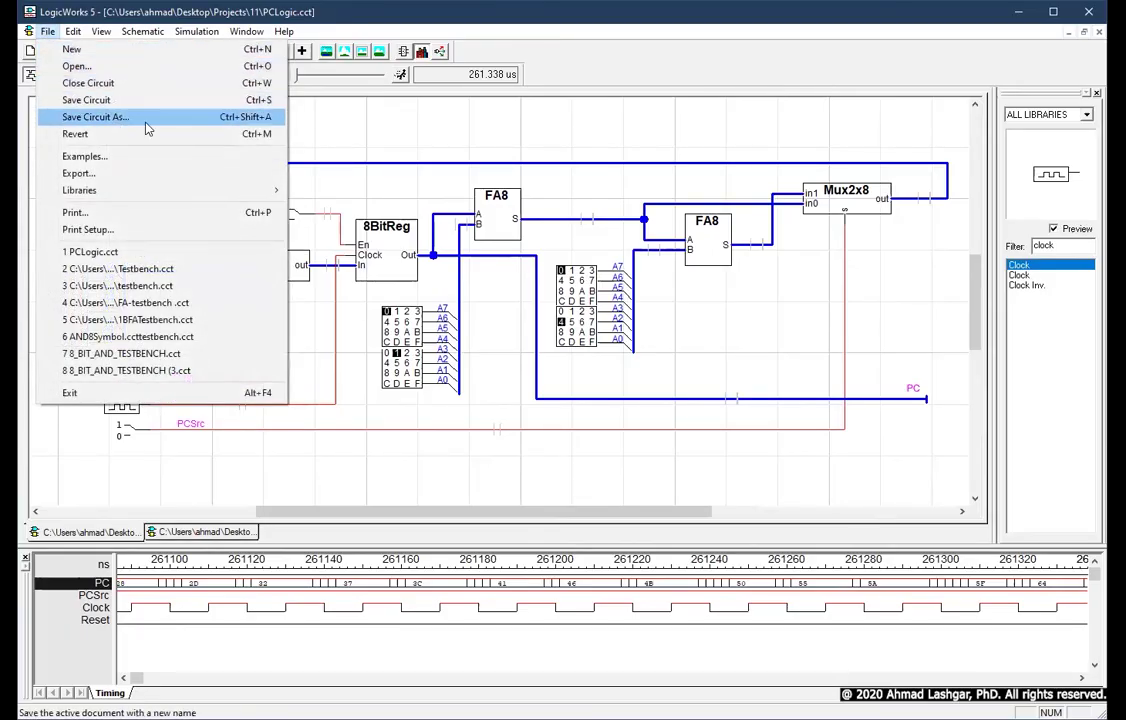
Save a copy of the circuit in folder 11 as PCLogicSymbol.cct.
{"action": "left_click", "coordinate": [147, 128]}
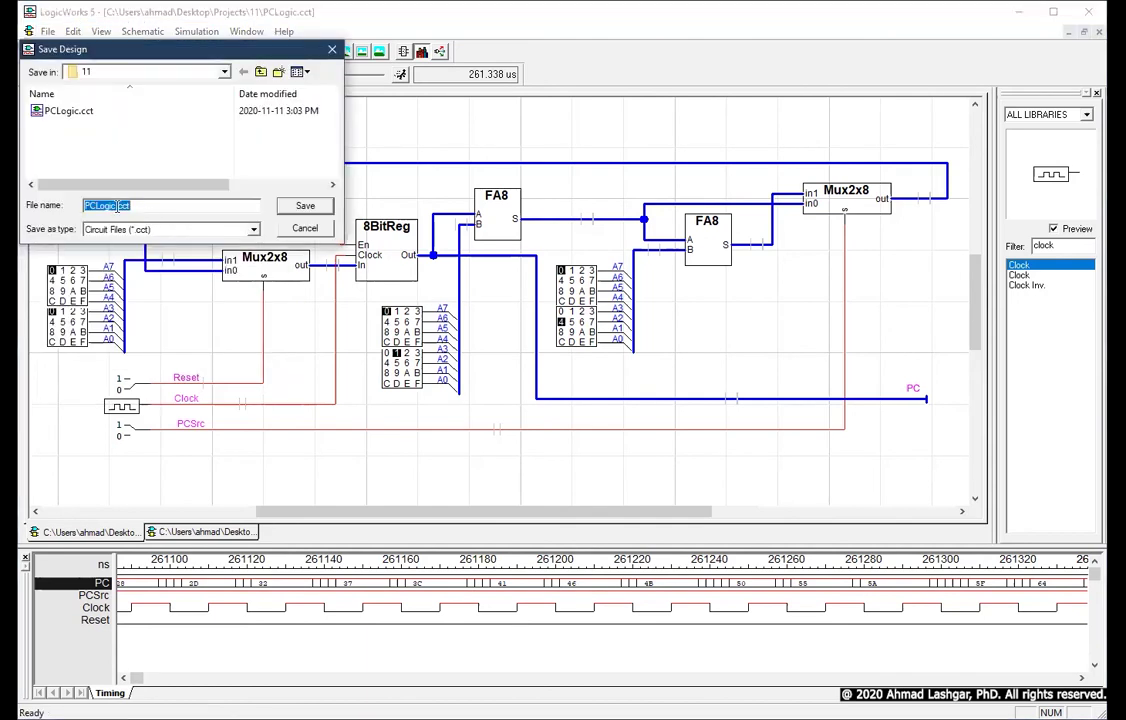
{"action": "left_click", "coordinate": [117, 205]}
{"action": "type", "text": "Sy"}
{"action": "key", "text": "Return"}
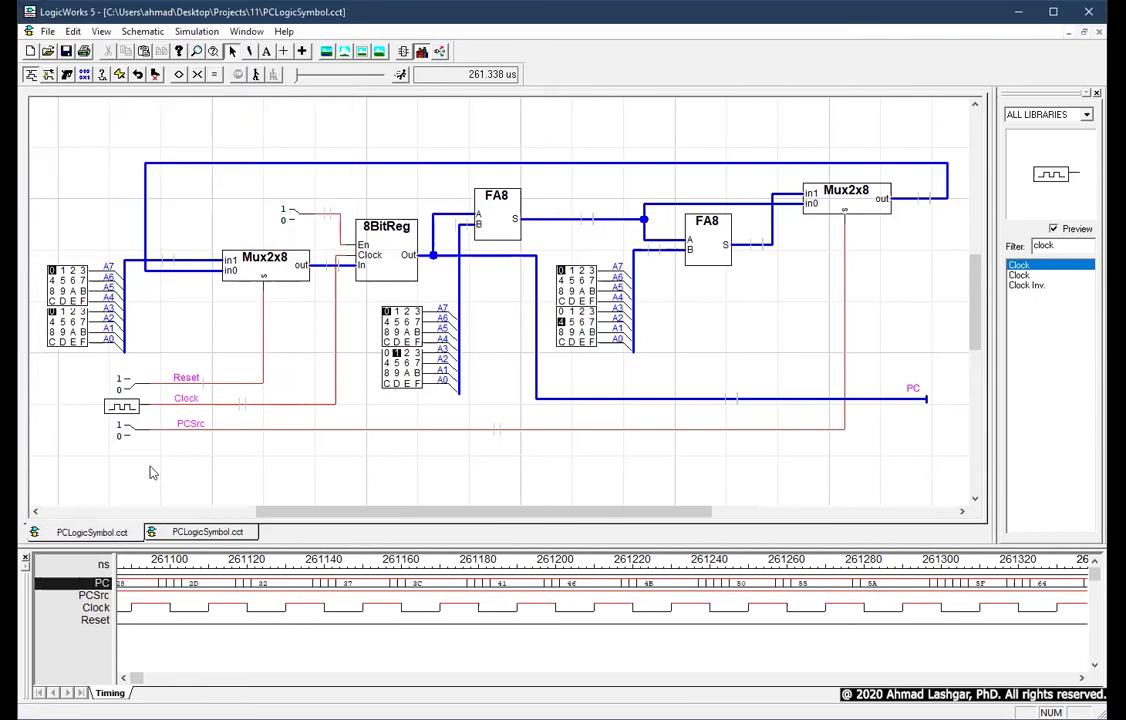
Delete the Reset switch, the clock generator and the PCSrc switch from their input lines.
{"action": "left_click", "coordinate": [127, 383]}
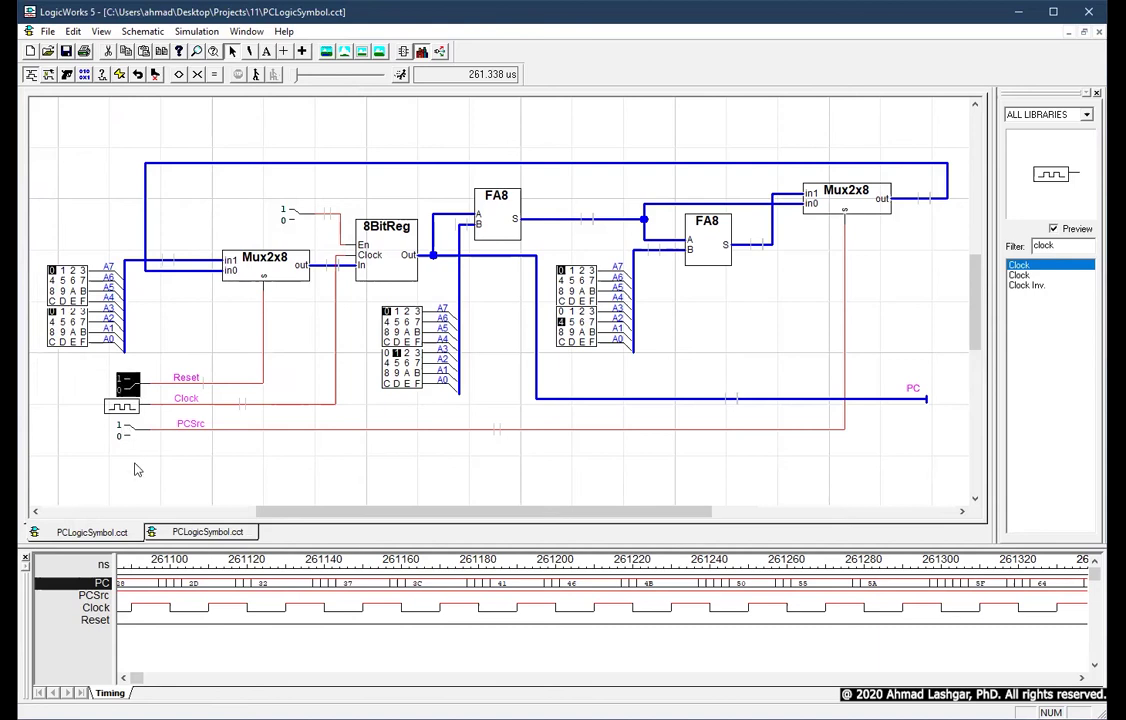
{"action": "key", "text": "Delete"}
{"action": "left_click", "coordinate": [120, 407]}
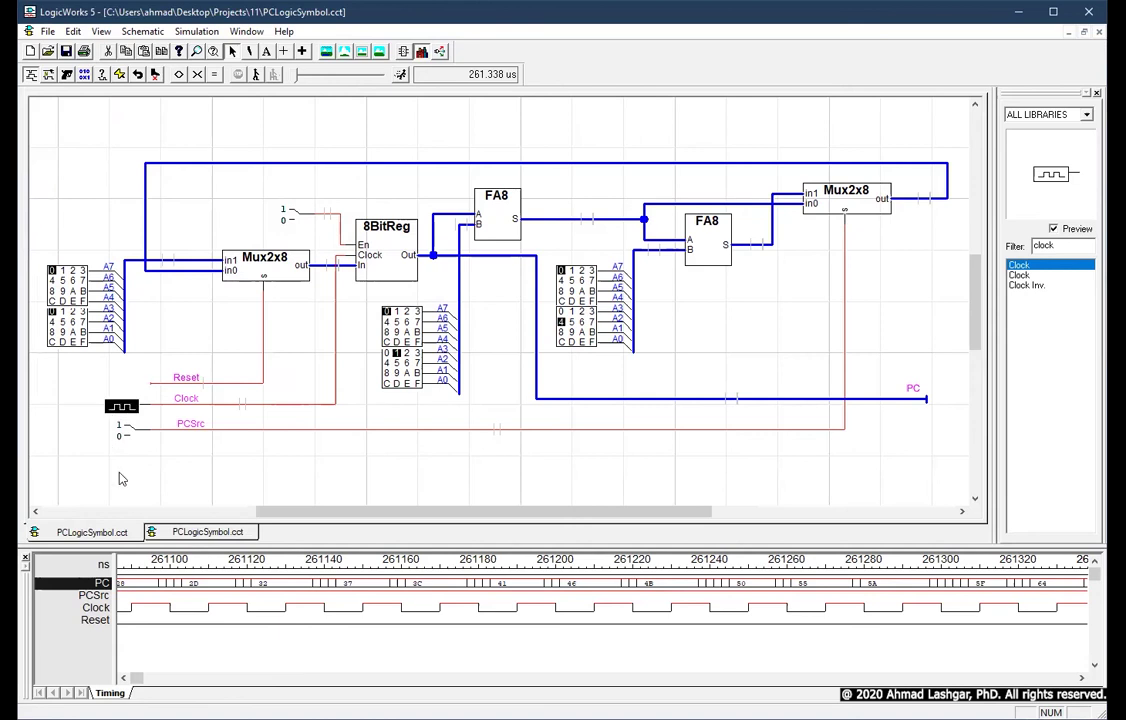
{"action": "key", "text": "Delete"}
{"action": "left_click", "coordinate": [121, 430]}
{"action": "key", "text": "Delete"}
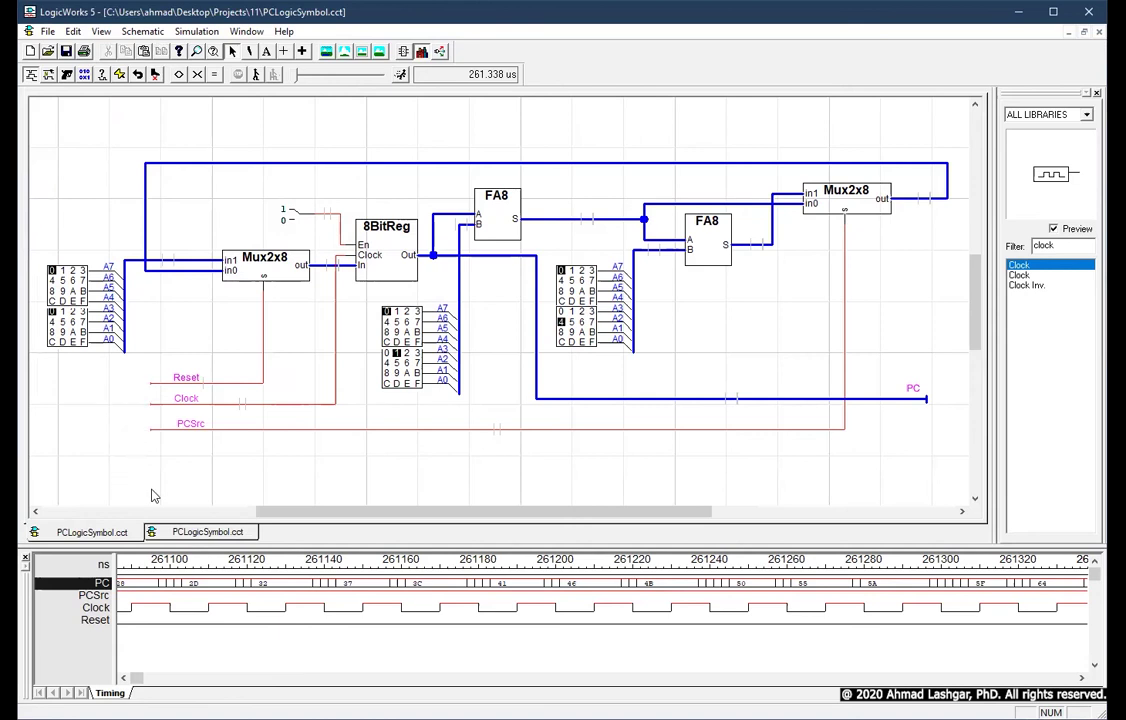
Delete the hex keyboards and breakout feeding the second FA8's B input, and route its bus to a free end below the PCSrc line.
{"action": "left_click", "coordinate": [927, 401]}
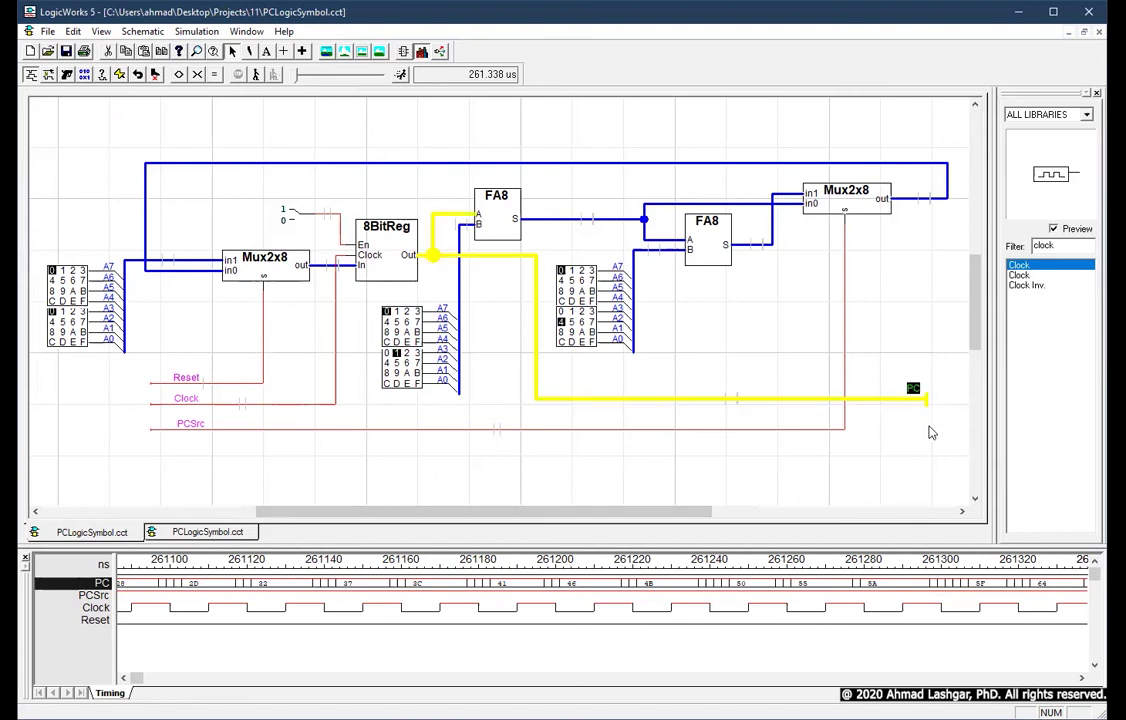
{"action": "left_click", "coordinate": [929, 432]}
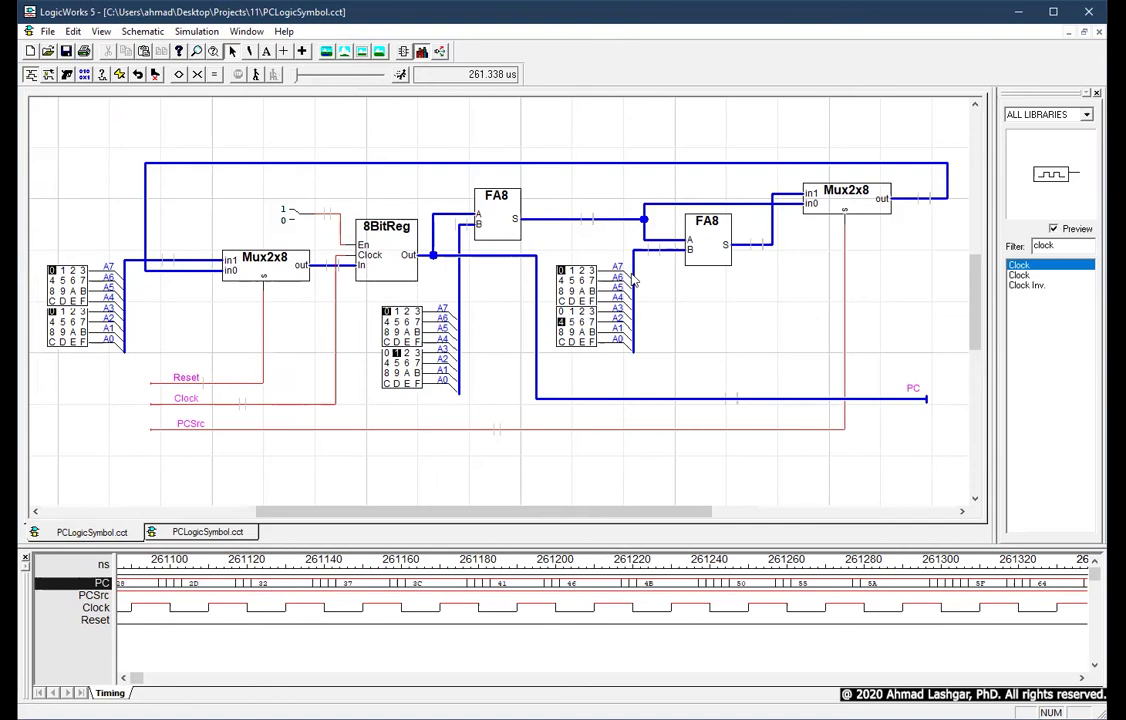
{"action": "mouse_move", "coordinate": [549, 250]}
{"action": "left_mouse_down"}
{"action": "mouse_move", "coordinate": [595, 340]}
{"action": "mouse_move", "coordinate": [659, 377]}
{"action": "mouse_move", "coordinate": [585, 465]}
{"action": "mouse_move", "coordinate": [641, 478]}
{"action": "mouse_move", "coordinate": [150, 485]}
{"action": "left_mouse_up"}
{"action": "key", "text": "Delete"}
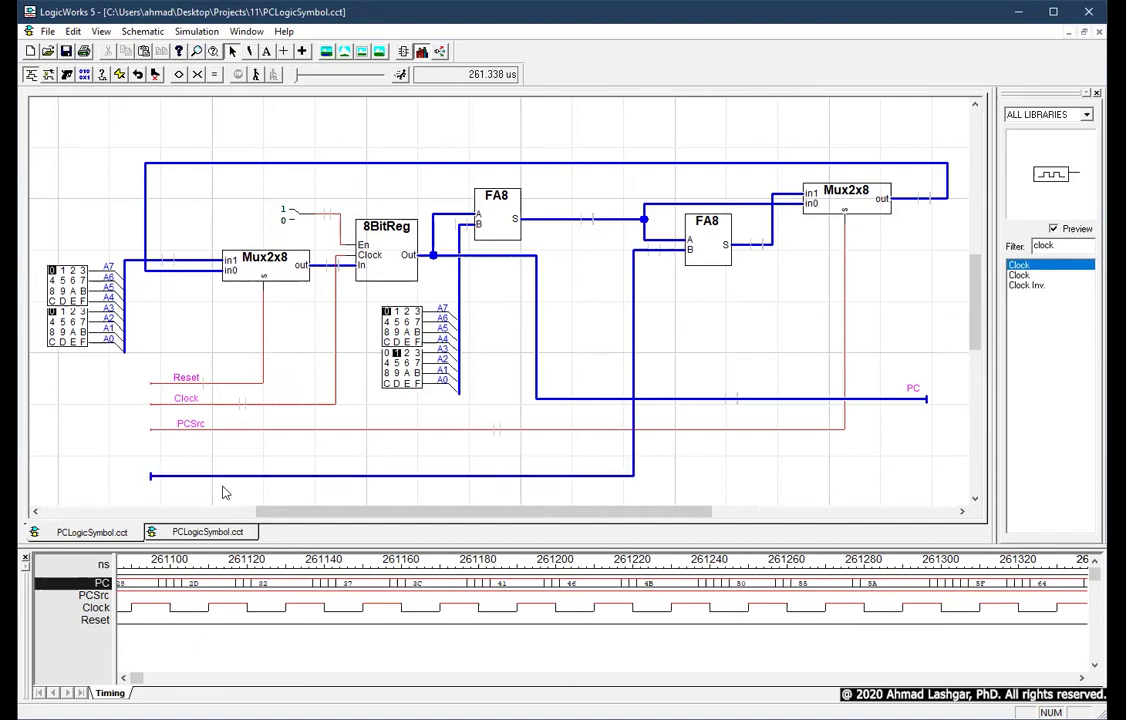
{"action": "left_click_drag", "start_coordinate": [420, 511], "coordinate": [289, 510]}
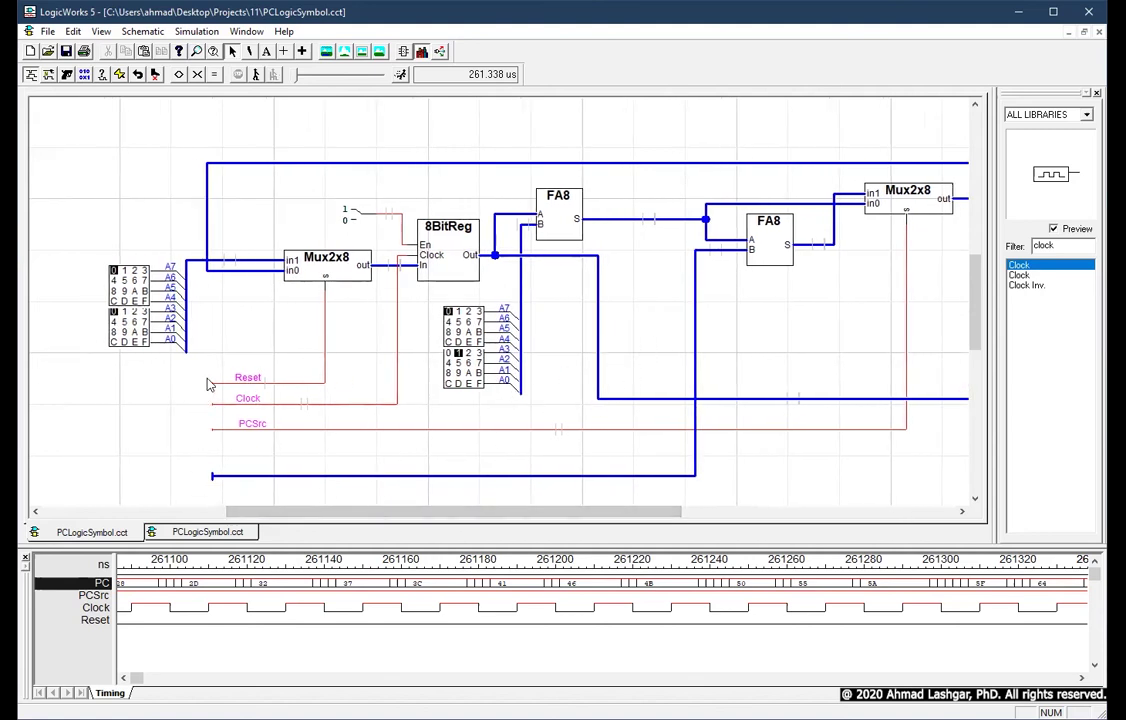
{"action": "left_click_drag", "start_coordinate": [95, 239], "coordinate": [190, 364]}
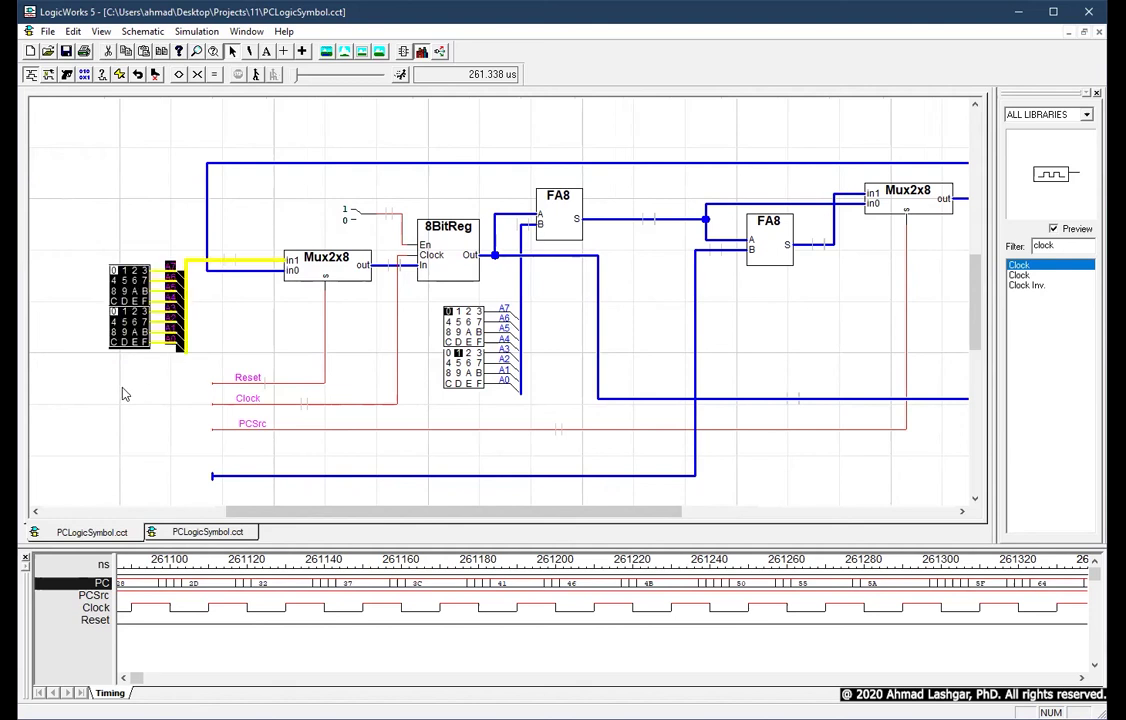
{"action": "left_click_drag", "start_coordinate": [88, 216], "coordinate": [190, 362]}
{"action": "left_click_drag", "start_coordinate": [446, 406], "coordinate": [526, 298]}
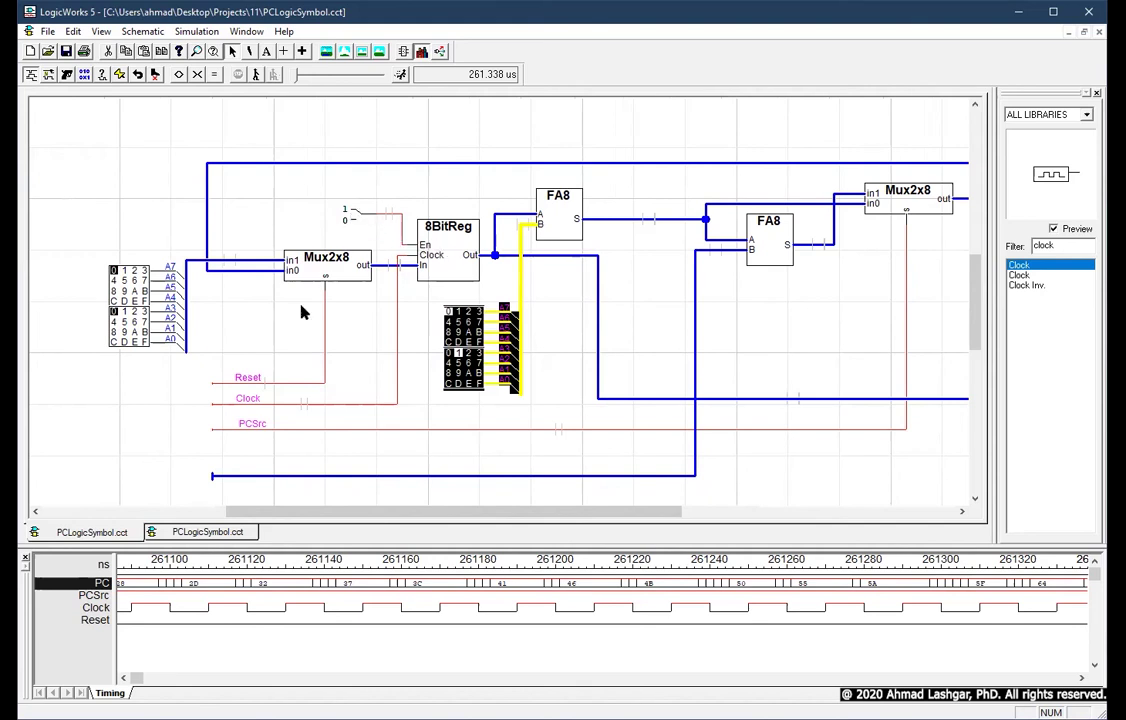
{"action": "left_click", "coordinate": [140, 350]}
{"action": "left_click_drag", "start_coordinate": [198, 388], "coordinate": [426, 521]}
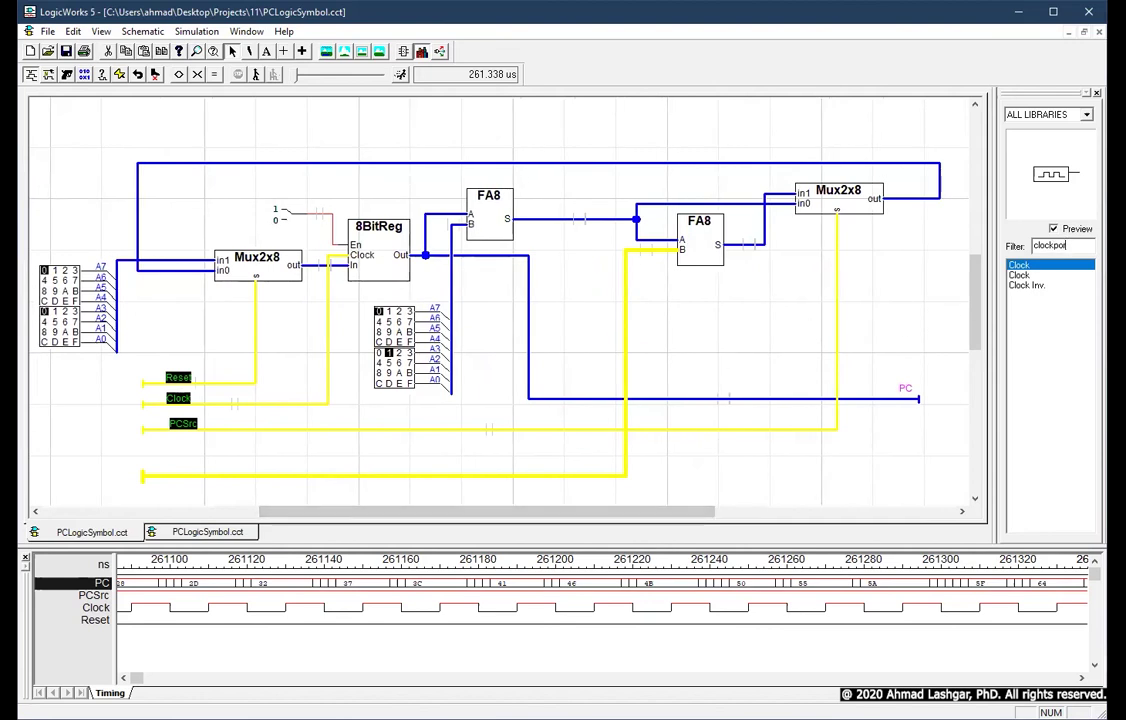
Filter the parts library by "port" and attach a Port In to each of the Reset, Clock and PCSrc lines.
{"action": "key", "text": "BackSpace"}
{"action": "key", "text": "BackSpace"}
{"action": "key", "text": "BackSpace"}
{"action": "key", "text": "BackSpace"}
{"action": "key", "text": "BackSpace"}
{"action": "key", "text": "BackSpace"}
{"action": "key", "text": "BackSpace"}
{"action": "type", "text": "port"}
{"action": "left_click", "coordinate": [1028, 285]}
{"action": "left_click", "coordinate": [123, 404]}
{"action": "left_click", "coordinate": [123, 430]}
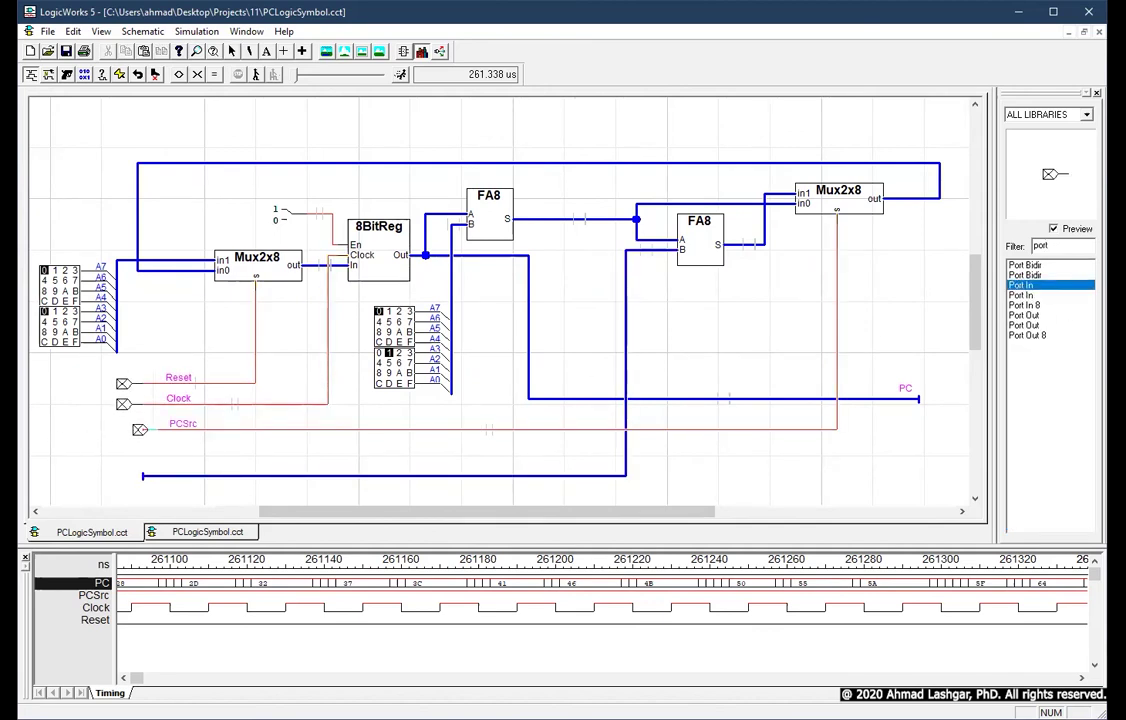
Attach a Port In 8 to the free bus below PCSrc and a Port Out 8 to the PC bus.
{"action": "left_click", "coordinate": [1024, 305]}
{"action": "left_click", "coordinate": [128, 476]}
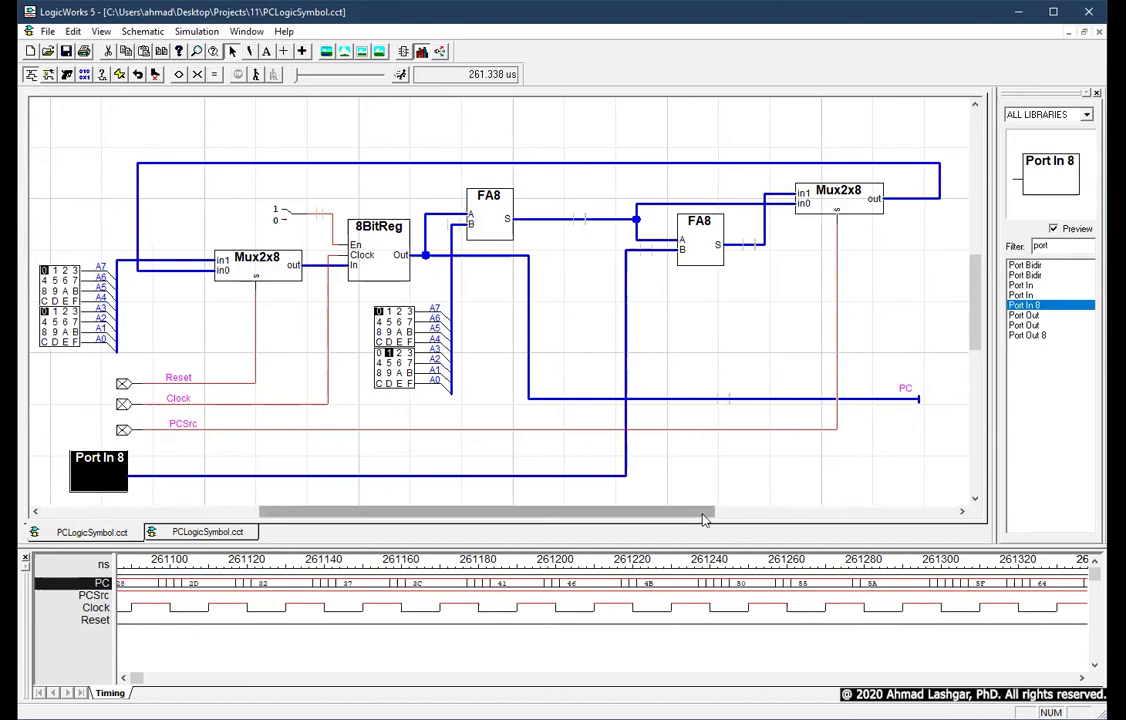
{"action": "left_click", "coordinate": [1027, 335]}
{"action": "left_click", "coordinate": [930, 397]}
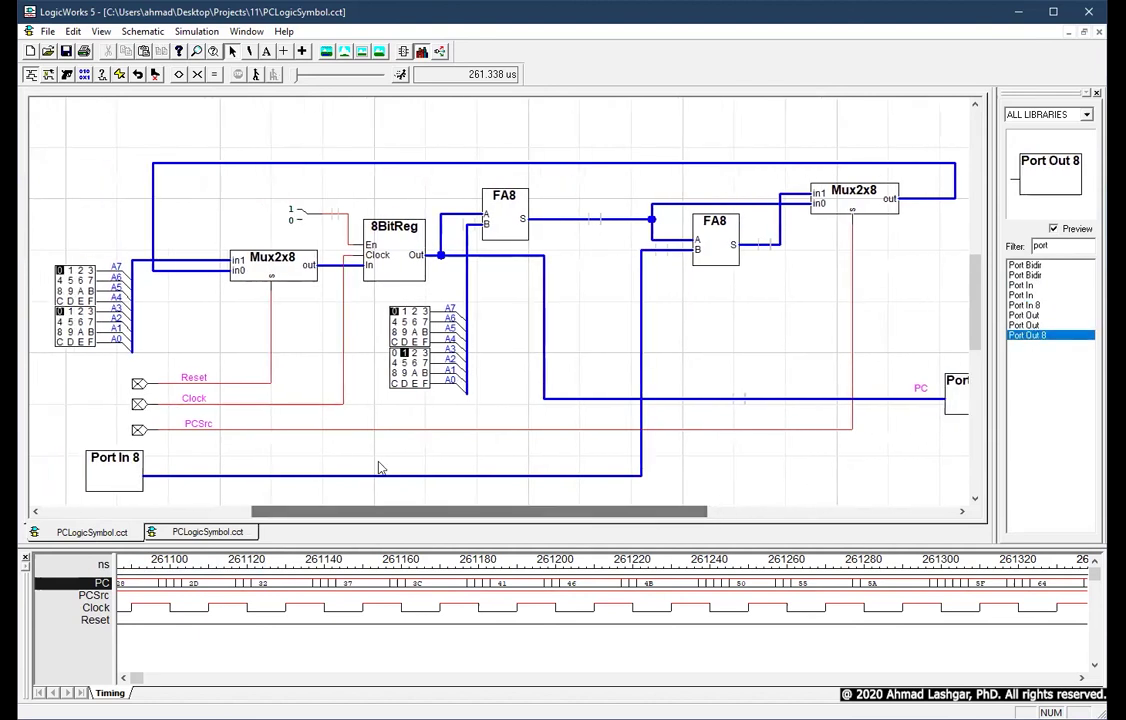
Name the three single-bit input ports Reset, Clock and PCSrc to match their lines.
{"action": "right_click", "coordinate": [138, 383]}
{"action": "left_click", "coordinate": [176, 425]}
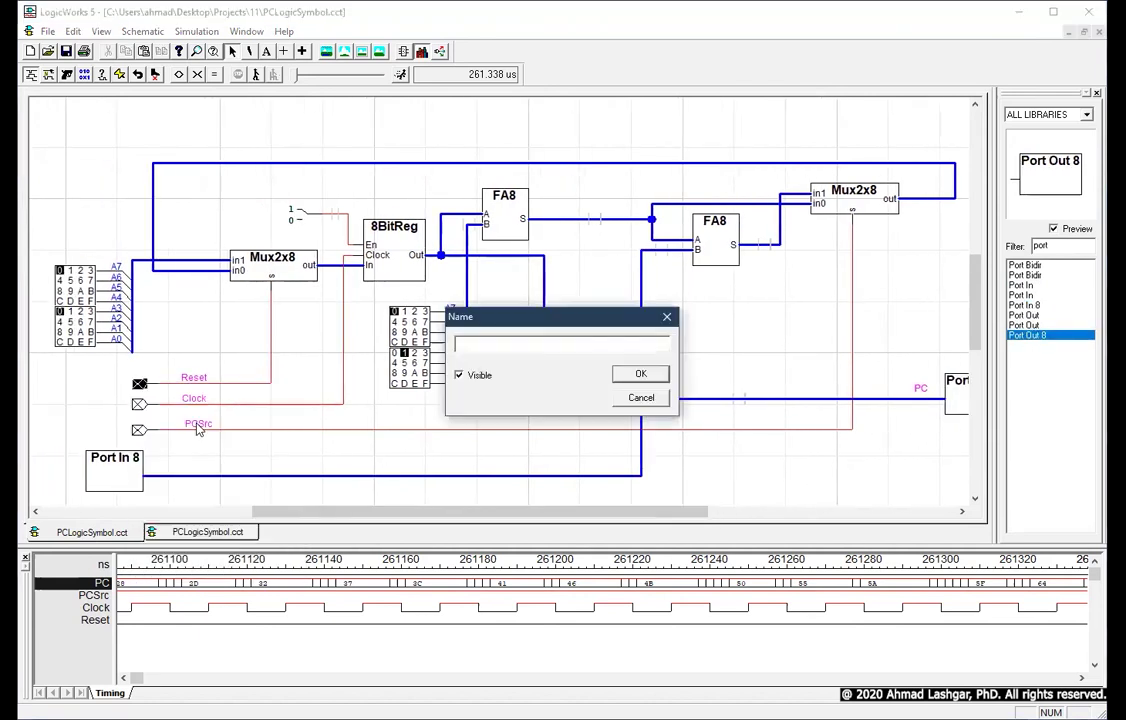
{"action": "type", "text": "Reset"}
{"action": "key", "text": "Return"}
{"action": "right_click", "coordinate": [138, 404]}
{"action": "left_click", "coordinate": [176, 447]}
{"action": "type", "text": "Clock"}
{"action": "key", "text": "Return"}
{"action": "right_click", "coordinate": [138, 432]}
{"action": "left_click", "coordinate": [176, 475]}
{"action": "type", "text": "PCSrc"}
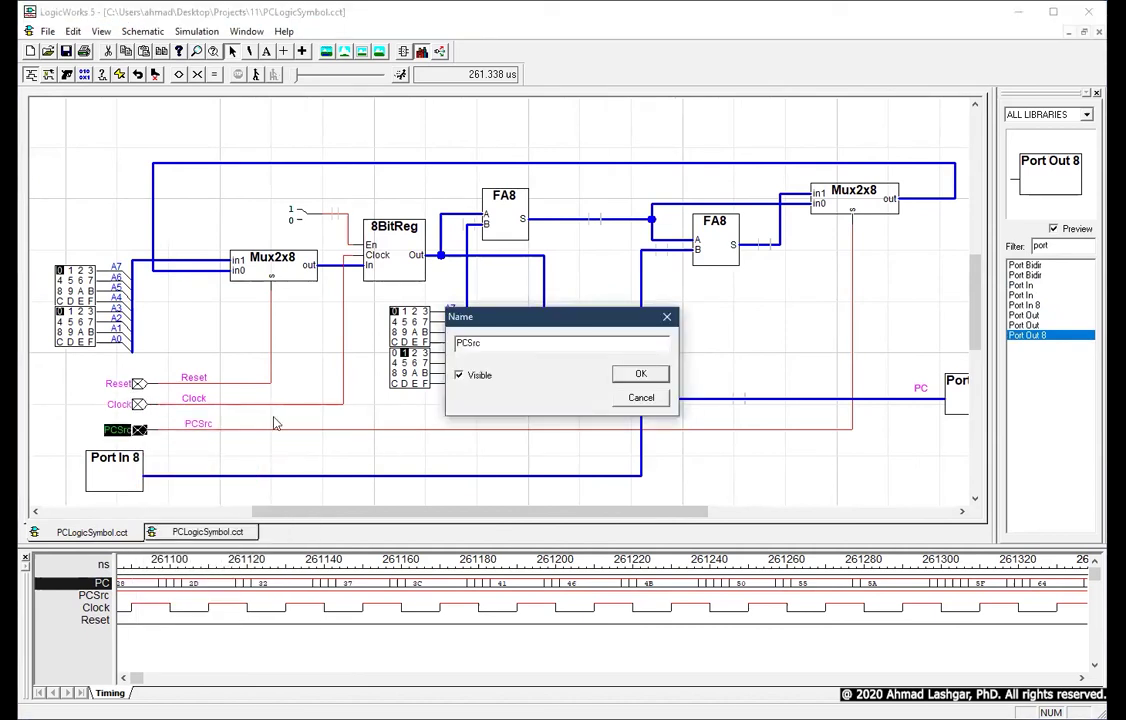
{"action": "key", "text": "Return"}
Name the 8-bit input port Immediate and the 8-bit output port PC.
{"action": "right_click", "coordinate": [131, 462]}
{"action": "left_click", "coordinate": [203, 509]}
{"action": "type", "text": "Offset"}
{"action": "key", "text": "Return"}
{"action": "scroll", "coordinate": [704, 458], "scroll_direction": "right", "scroll_amount": 3}
{"action": "right_click", "coordinate": [838, 396]}
{"action": "left_click", "coordinate": [877, 443]}
{"action": "type", "text": "PC"}
{"action": "key", "text": "Return"}
{"action": "left_click_drag", "start_coordinate": [734, 510], "coordinate": [623, 510]}
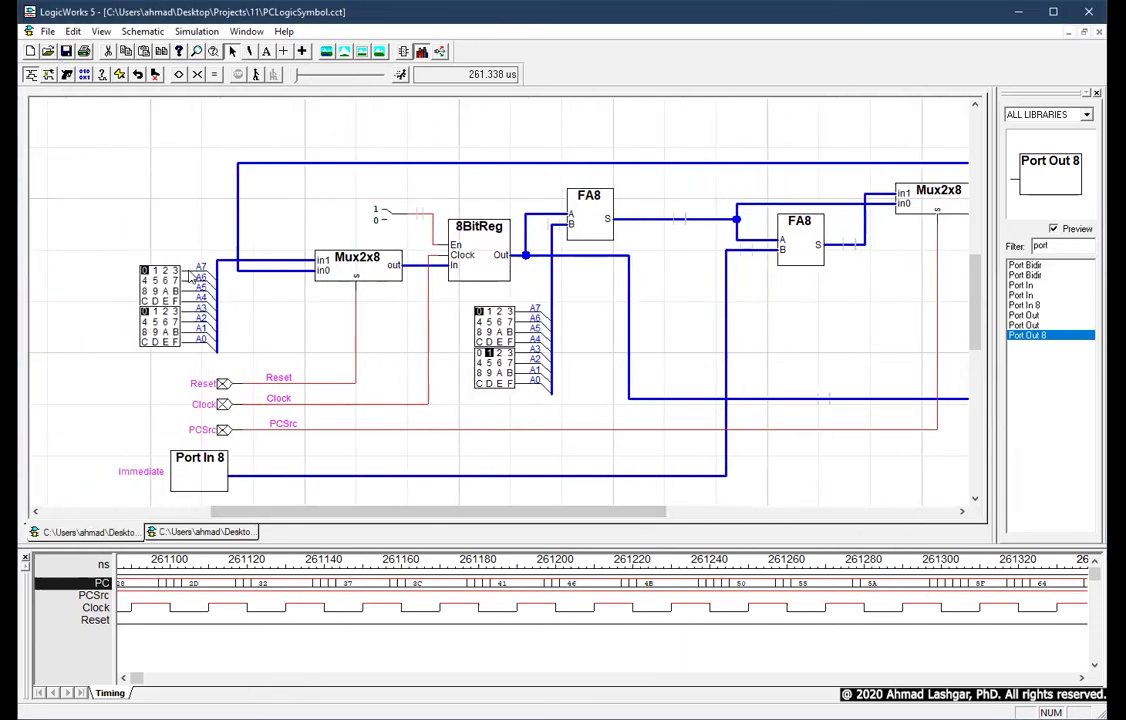
Create a new Device Symbol document.
{"action": "left_click", "coordinate": [47, 31]}
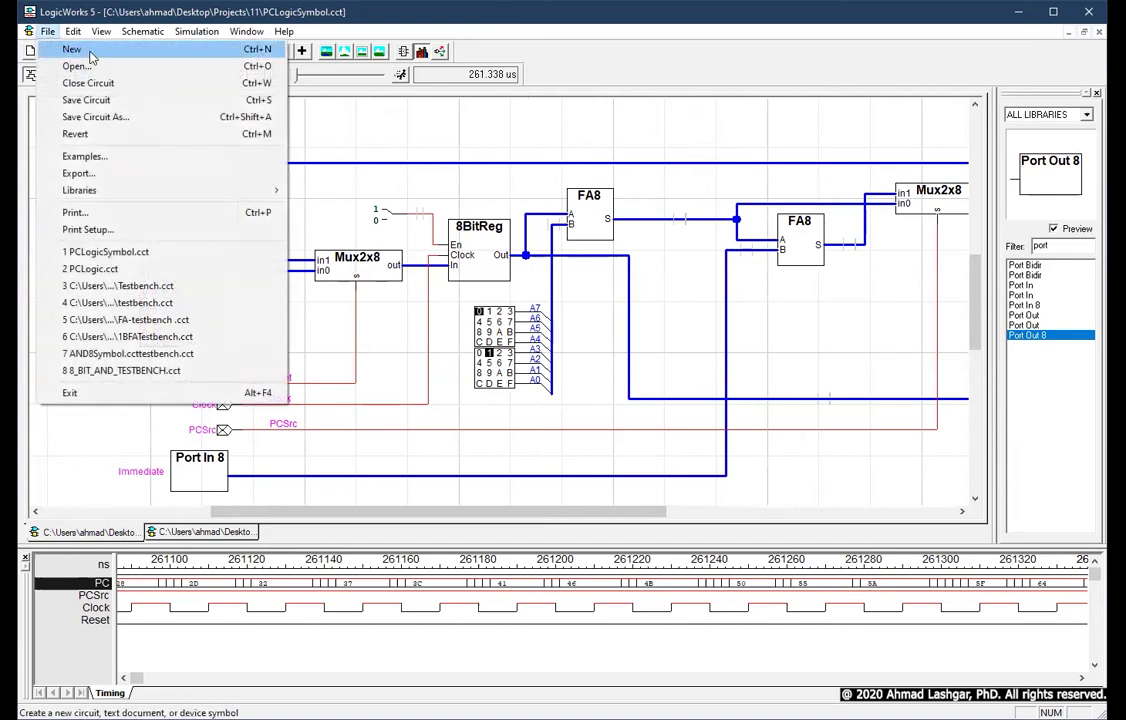
{"action": "left_click", "coordinate": [72, 49]}
{"action": "left_click", "coordinate": [100, 117]}
{"action": "left_click", "coordinate": [100, 137]}
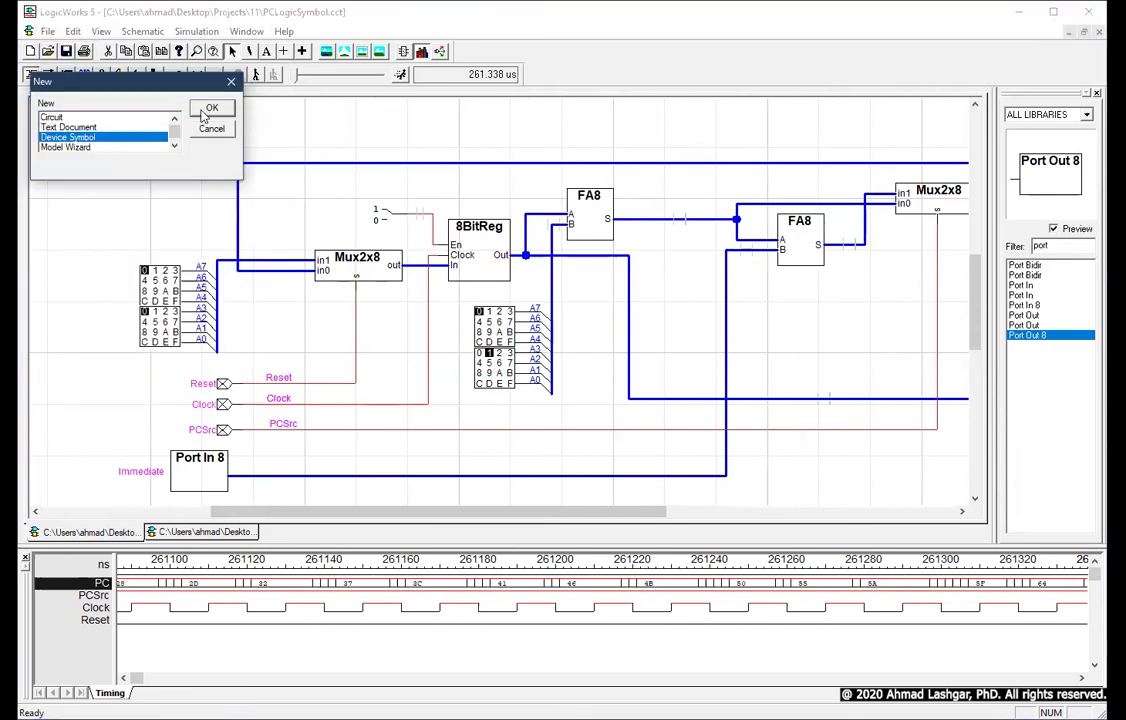
{"action": "left_click", "coordinate": [207, 109]}
Attach the open PCLogicSymbol circuit to the new part as its subcircuit.
{"action": "left_click", "coordinate": [180, 31]}
{"action": "left_click", "coordinate": [255, 65]}
{"action": "left_click", "coordinate": [497, 281]}
{"action": "left_click", "coordinate": [568, 410]}
{"action": "left_click", "coordinate": [681, 467]}
Auto-create the symbol with PC[A0..7] moved to the right pins and the part name PCLogic.
{"action": "left_click", "coordinate": [180, 31]}
{"action": "left_click", "coordinate": [226, 48]}
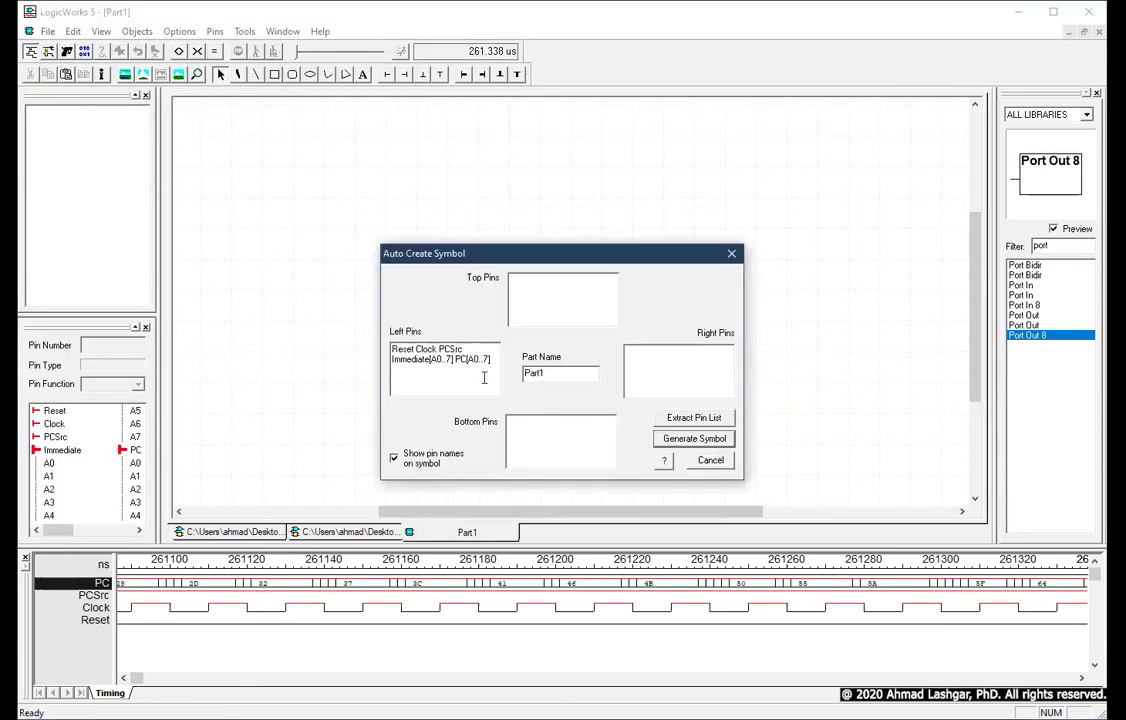
{"action": "left_click_drag", "start_coordinate": [456, 358], "coordinate": [492, 358]}
{"action": "left_click_drag", "start_coordinate": [474, 358], "coordinate": [658, 385]}
{"action": "double_click", "coordinate": [530, 372]}
{"action": "type", "text": "PC"}
{"action": "left_click", "coordinate": [690, 437]}
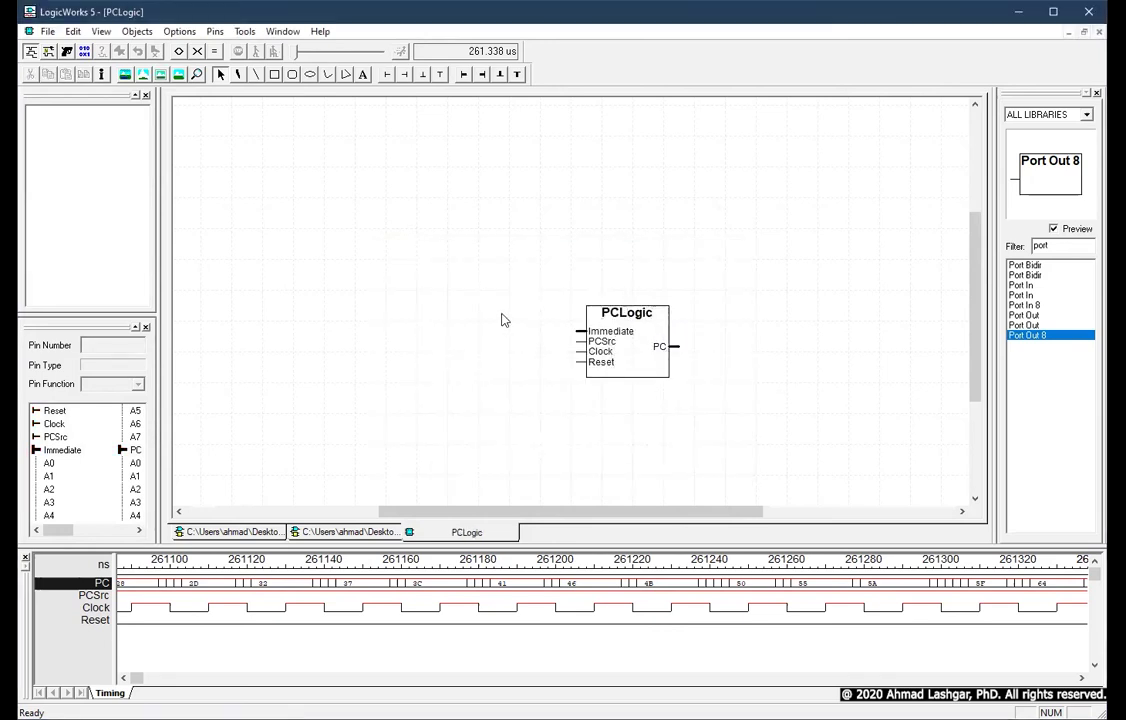
Save the PCLogic part to a library.
{"action": "key", "text": "ctrl+s"}
{"action": "left_click", "coordinate": [437, 312]}
{"action": "key", "text": "Return"}
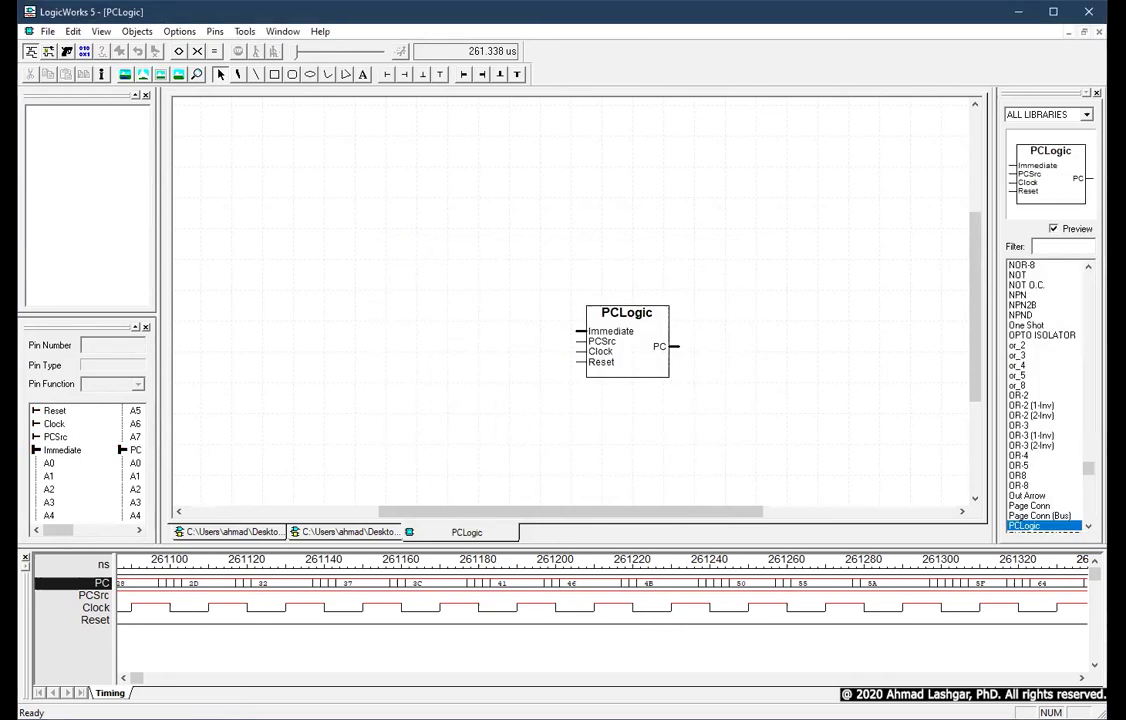
Close the symbol editor and the PCLogicSymbol.cct circuit, saving the circuit's changes.
{"action": "key", "text": "ctrl+F4"}
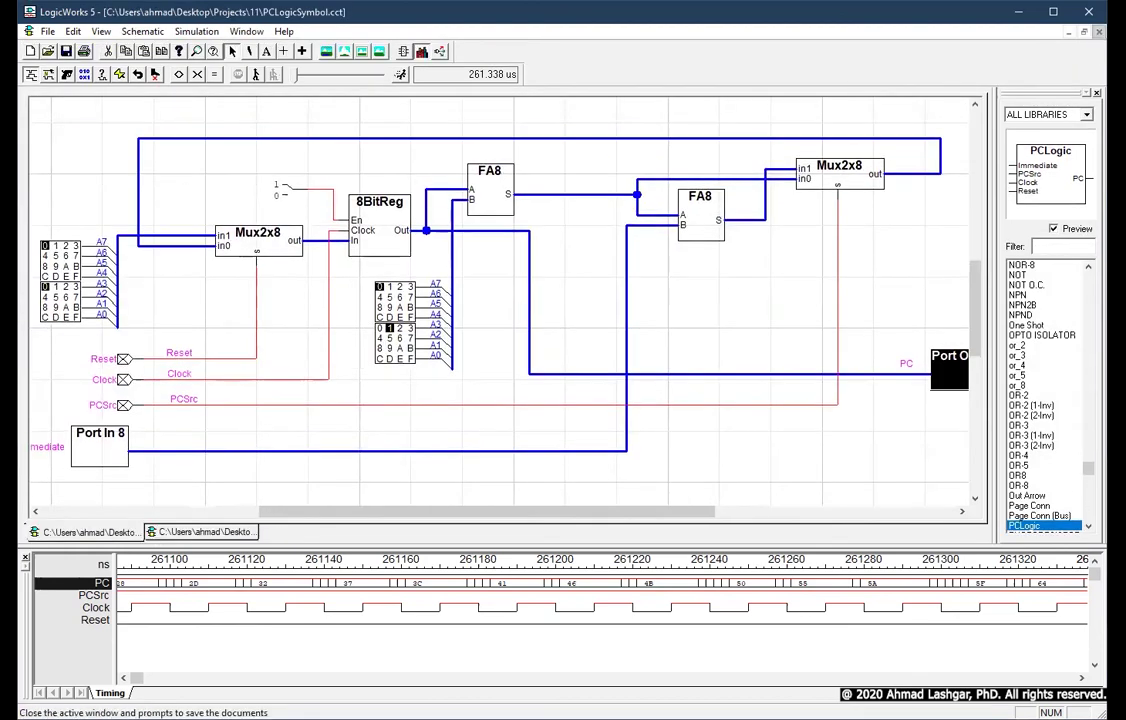
{"action": "key", "text": "ctrl+F4"}
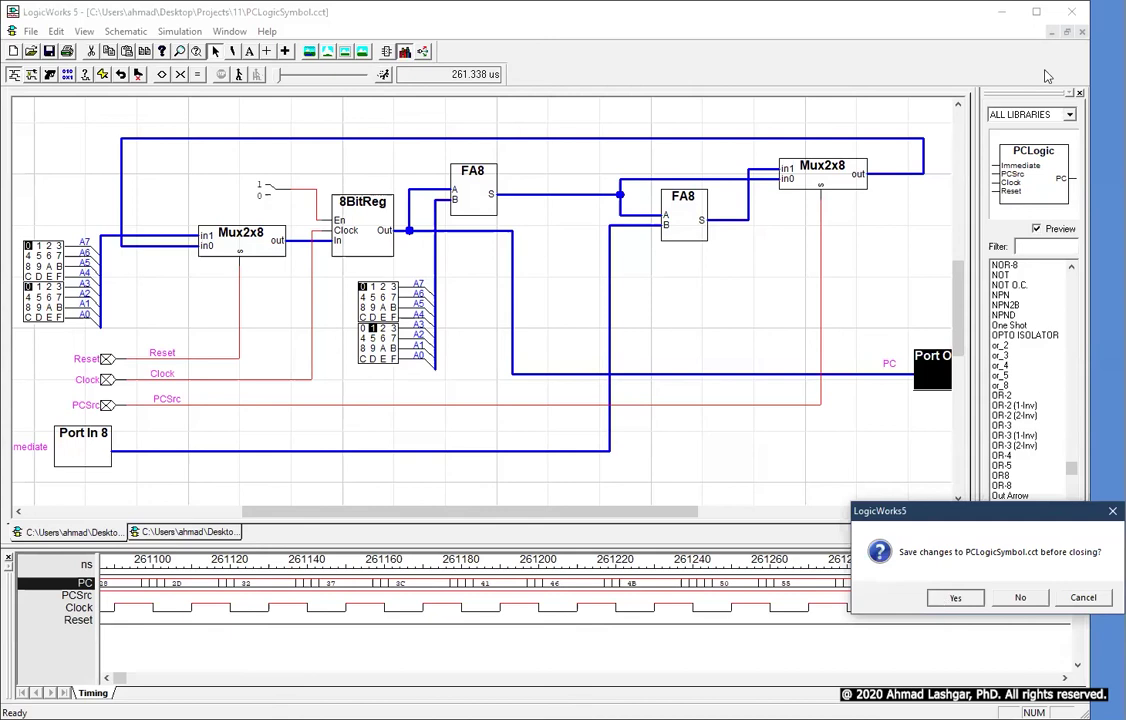
{"action": "left_click", "coordinate": [941, 598]}
Create a new circuit and place a PCLogic part on the sheet.
{"action": "left_click", "coordinate": [14, 31]}
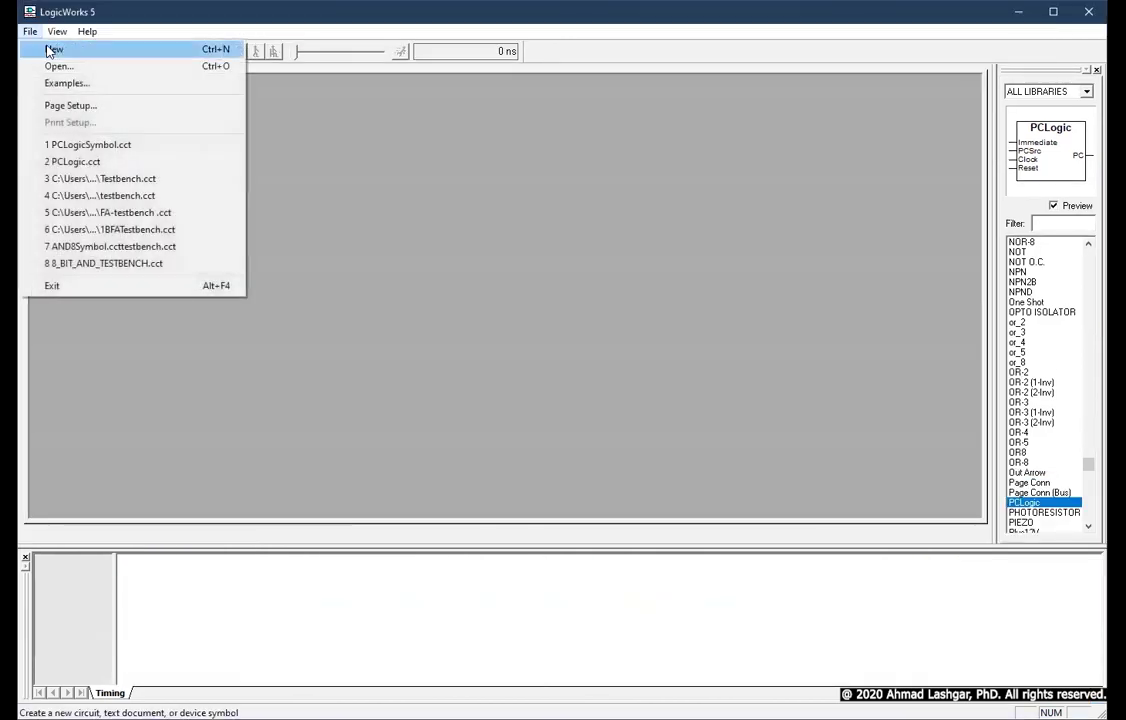
{"action": "left_click", "coordinate": [52, 50]}
{"action": "left_click", "coordinate": [213, 110]}
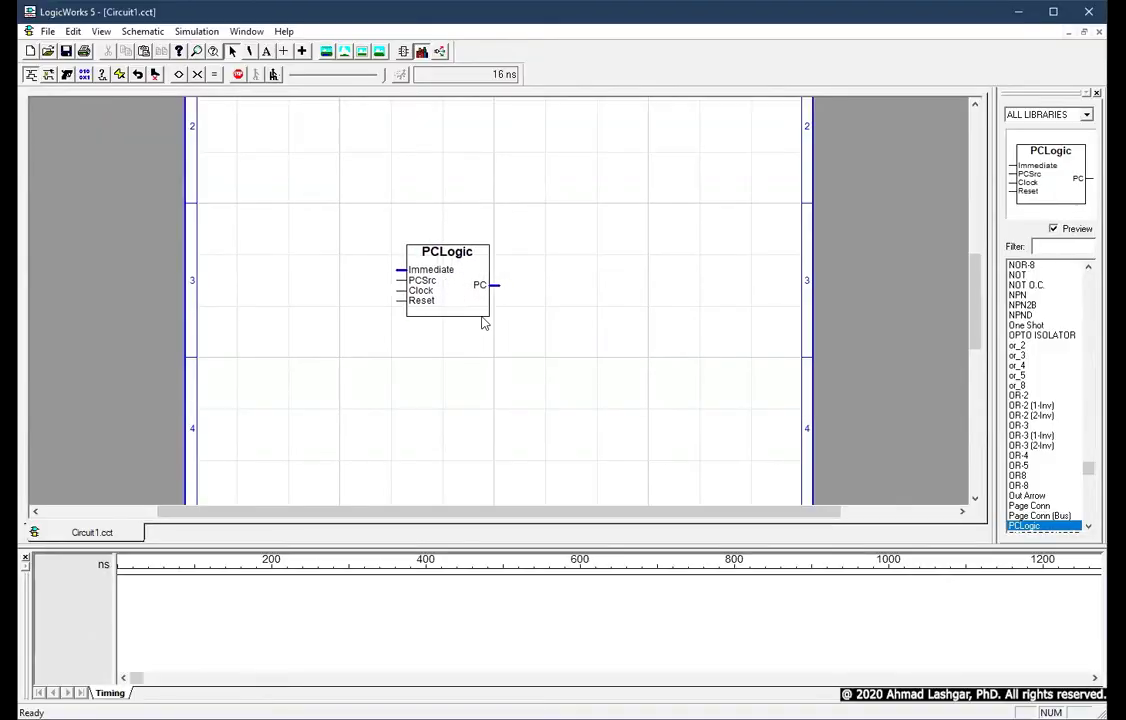
Add an A0 to A7 bus breakout above the PCLogic part and connect it to the Immediate input.
{"action": "left_click_drag", "start_coordinate": [402, 269], "coordinate": [339, 226]}
{"action": "key", "text": "Return"}
{"action": "left_click_drag", "start_coordinate": [362, 178], "coordinate": [322, 184]}
Draw input wires from the PCSrc, Clock and Reset pins and extend the PC output bus.
{"action": "left_click_drag", "start_coordinate": [305, 280], "coordinate": [405, 280]}
{"action": "mouse_move", "coordinate": [405, 290]}
{"action": "left_mouse_down"}
{"action": "mouse_move", "coordinate": [349, 337]}
{"action": "mouse_move", "coordinate": [305, 339]}
{"action": "mouse_move", "coordinate": [377, 389]}
{"action": "mouse_move", "coordinate": [298, 378]}
{"action": "left_mouse_up"}
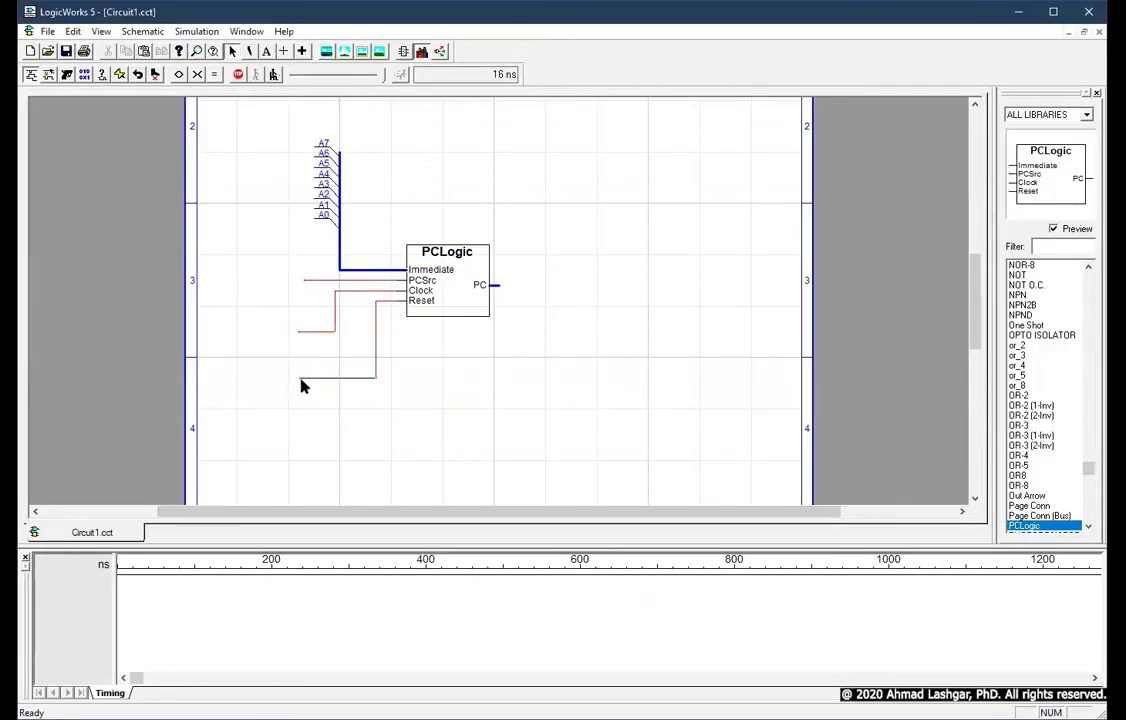
{"action": "left_click_drag", "start_coordinate": [497, 285], "coordinate": [540, 285]}
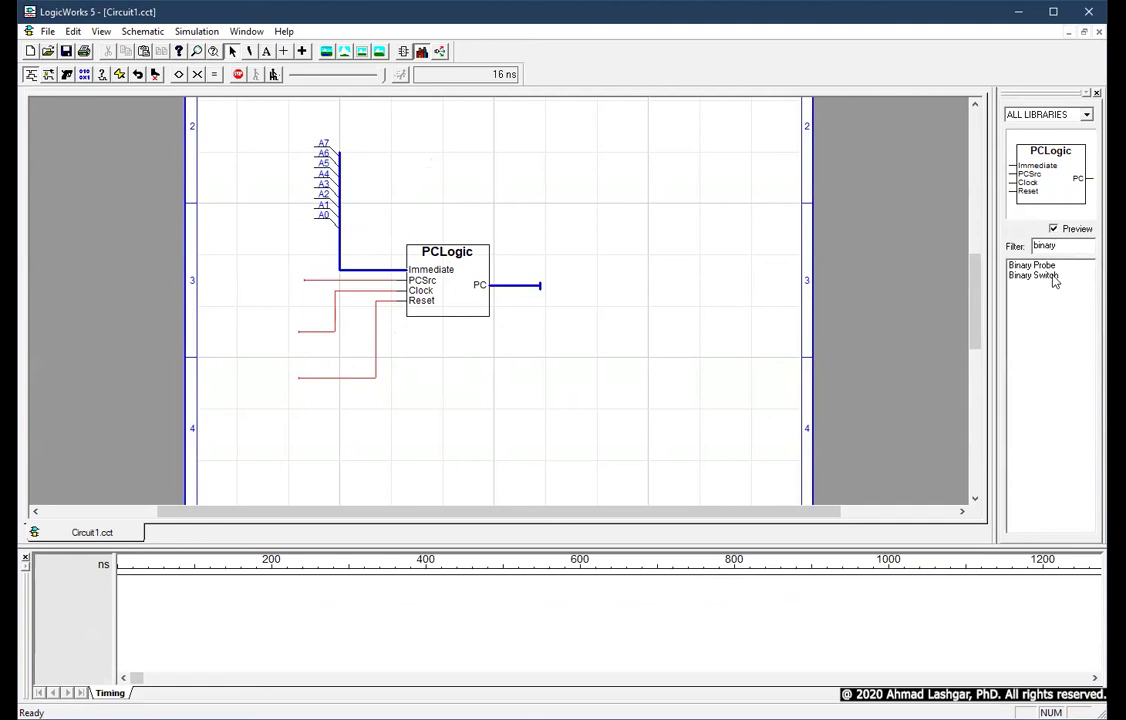
Place binary switches on the PCSrc and Reset wires and a clock generator on the Clock wire.
{"action": "left_click", "coordinate": [1052, 275]}
{"action": "left_click", "coordinate": [244, 292]}
{"action": "right_click", "coordinate": [242, 292]}
{"action": "left_click", "coordinate": [349, 384]}
{"action": "key", "text": "Right"}
{"action": "key", "text": "Right"}
{"action": "key", "text": "Right"}
{"action": "key", "text": "Right"}
{"action": "left_click", "coordinate": [264, 380]}
{"action": "type", "text": "clock"}
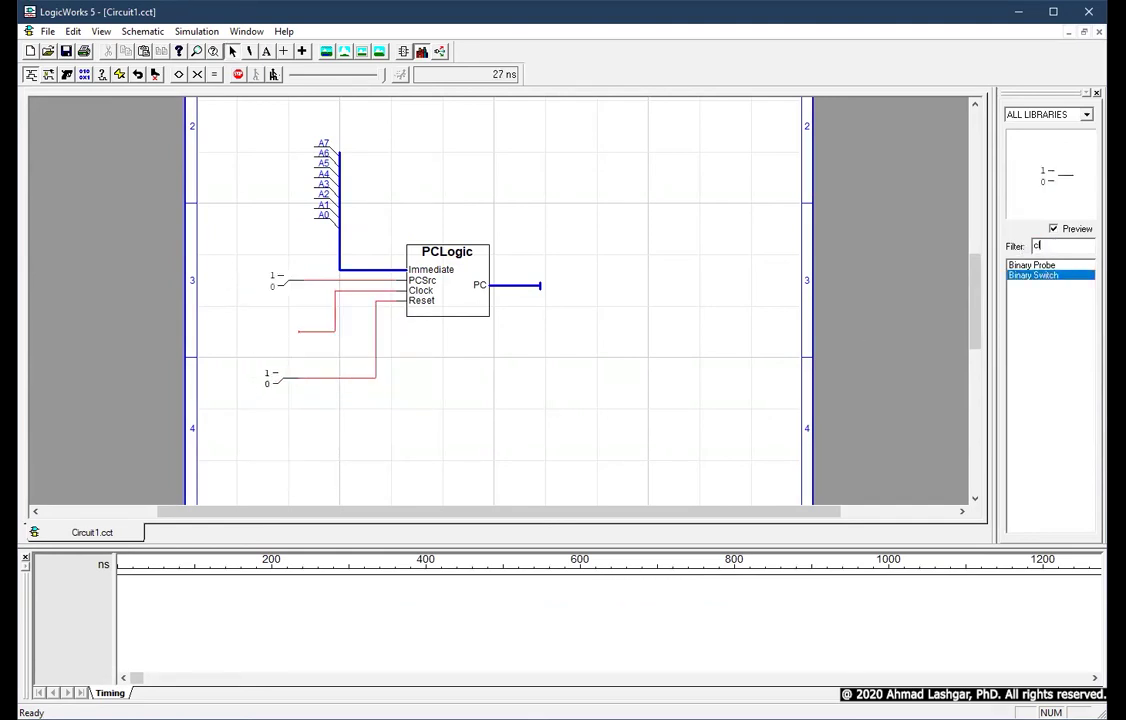
{"action": "left_click", "coordinate": [268, 333]}
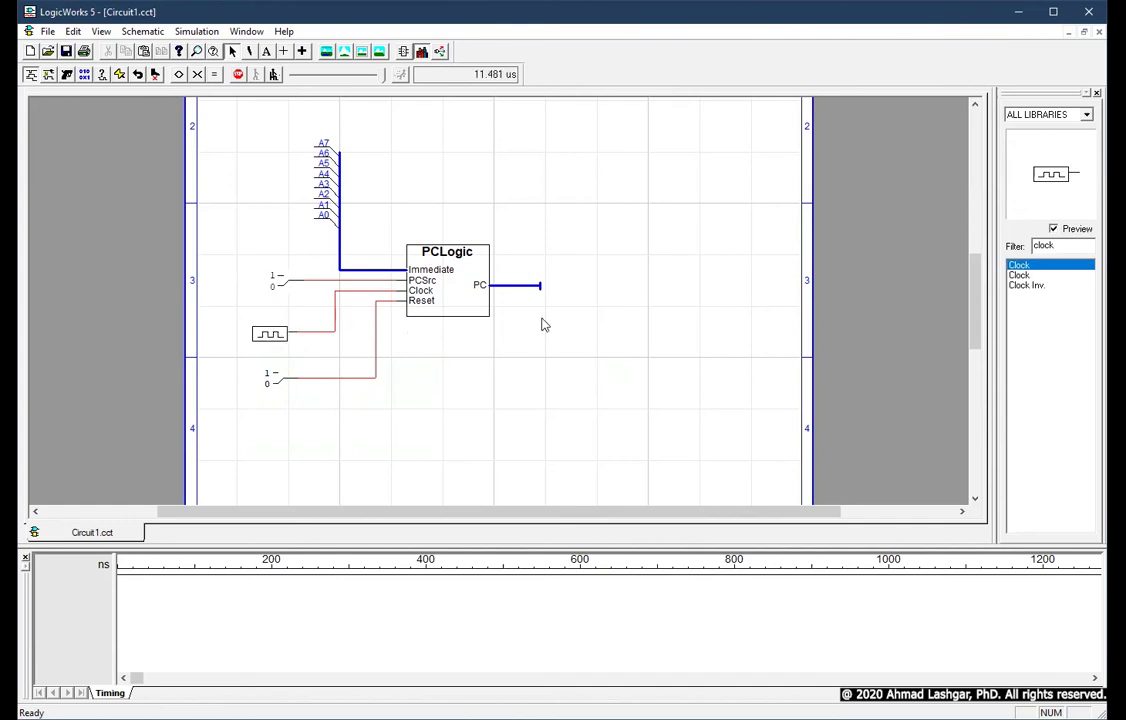
Name the output bus PC and slow the simulation down.
{"action": "right_click", "coordinate": [530, 288]}
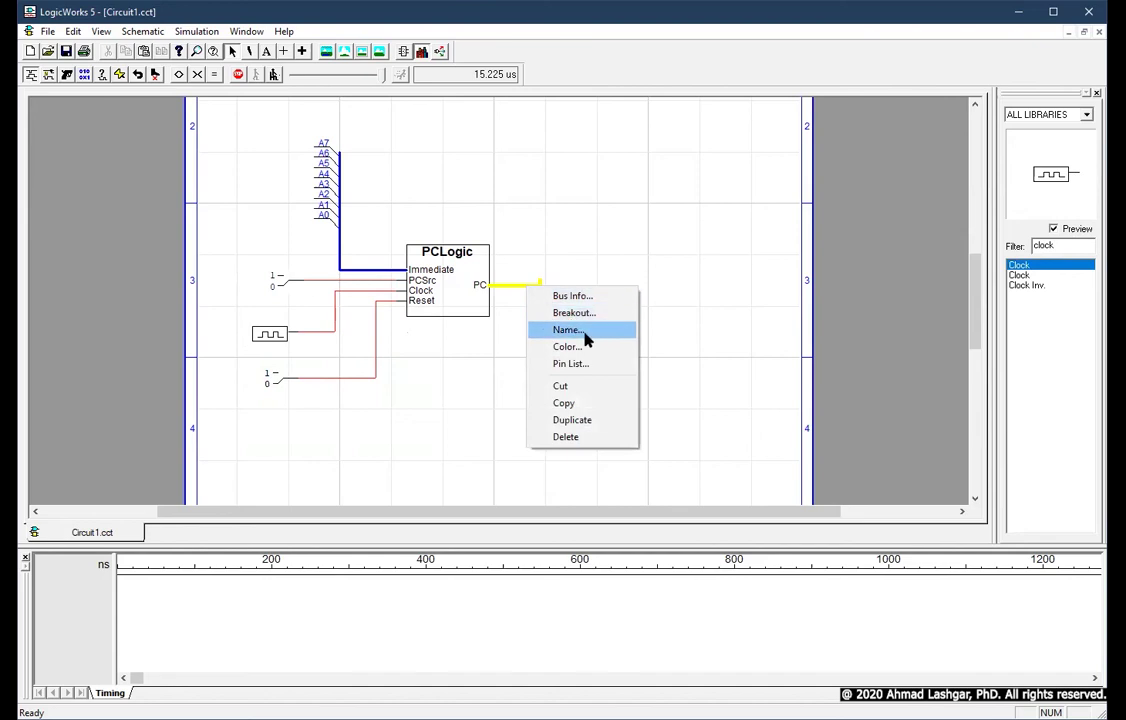
{"action": "left_click", "coordinate": [590, 336]}
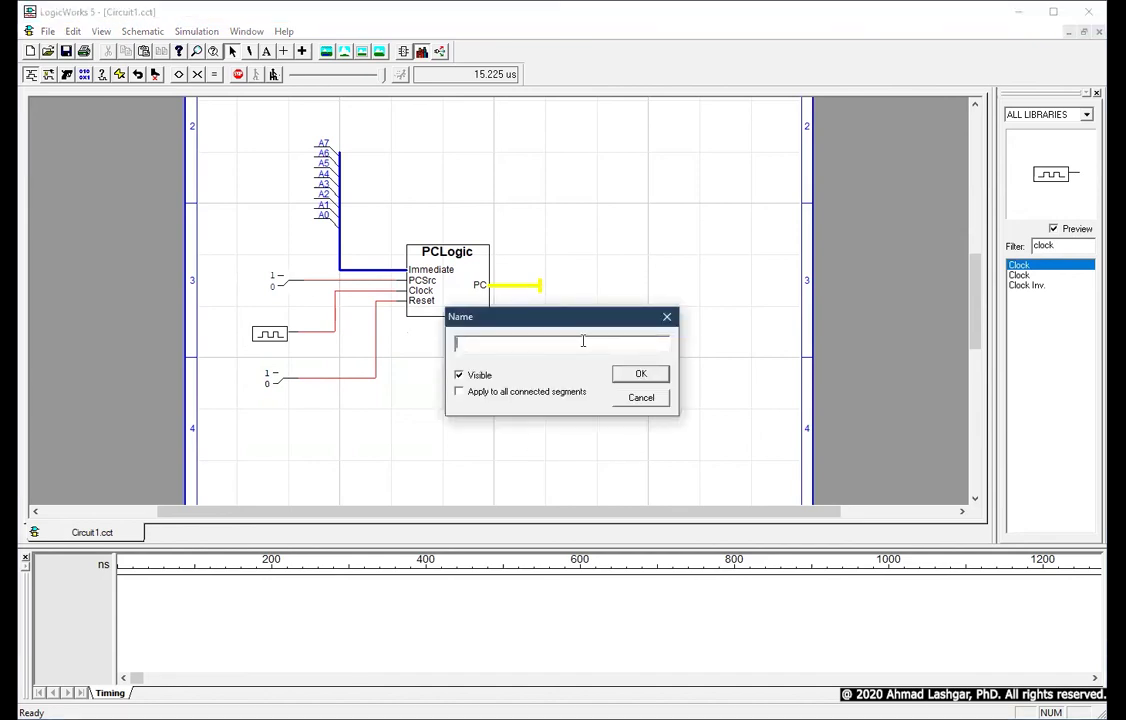
{"action": "key", "text": "Return"}
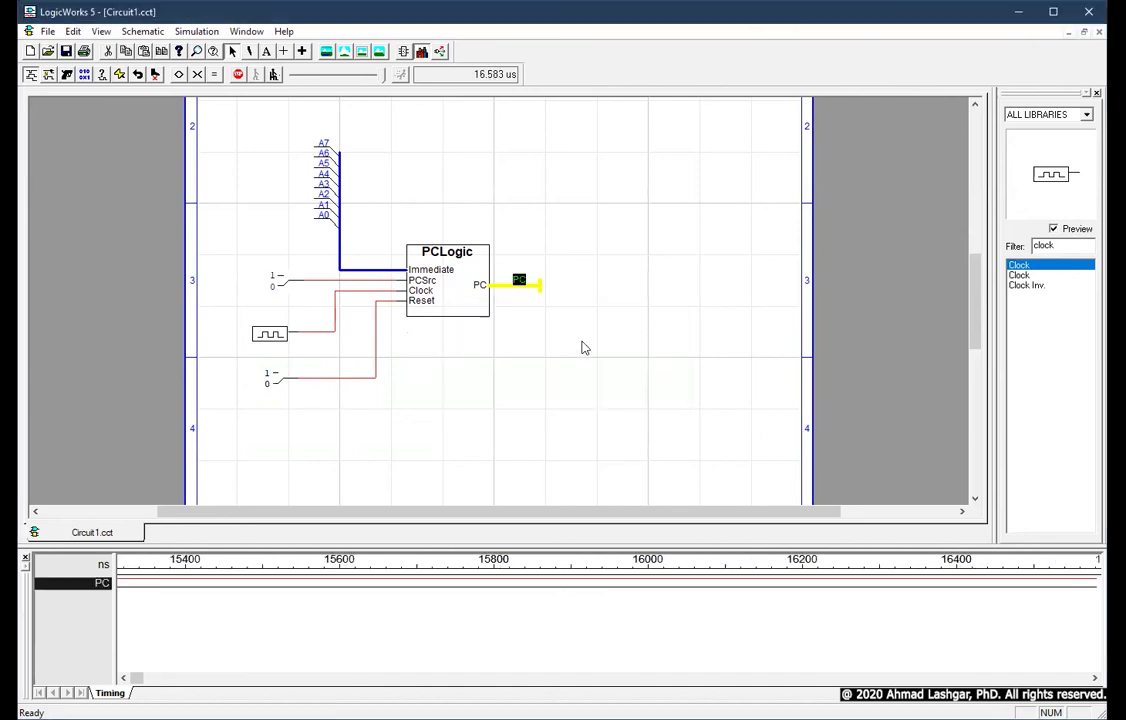
{"action": "left_click_drag", "start_coordinate": [380, 85], "coordinate": [326, 83]}
Name the clock generator's wire Clock.
{"action": "right_click", "coordinate": [337, 313]}
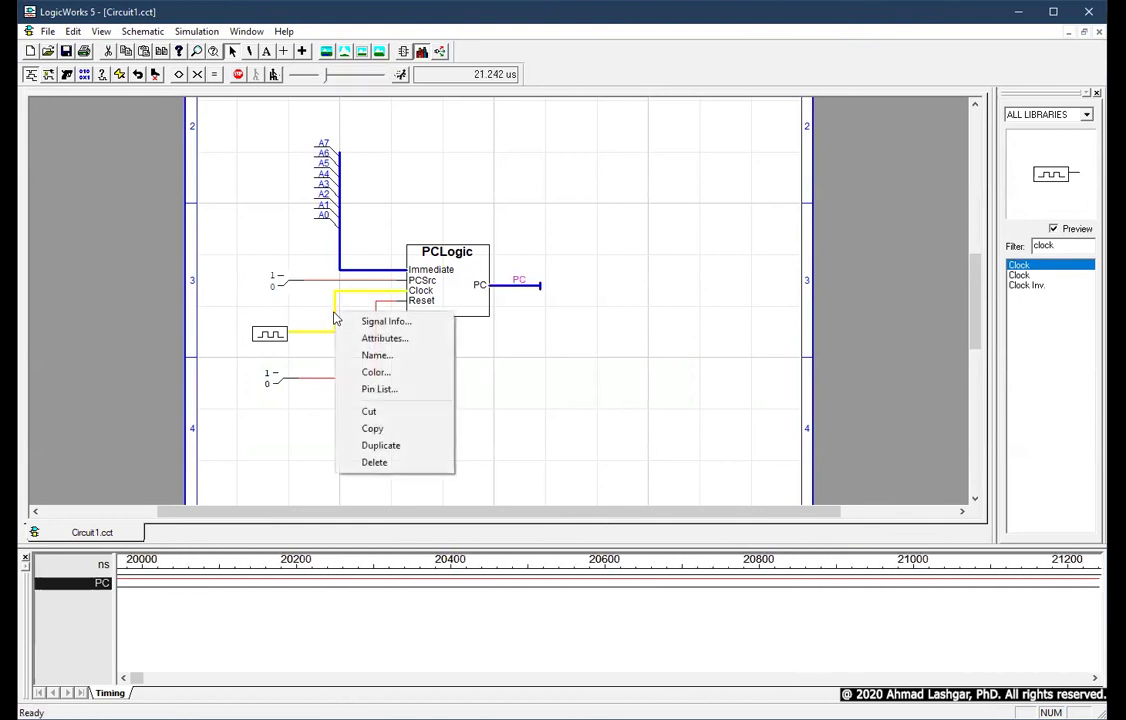
{"action": "left_click", "coordinate": [395, 360]}
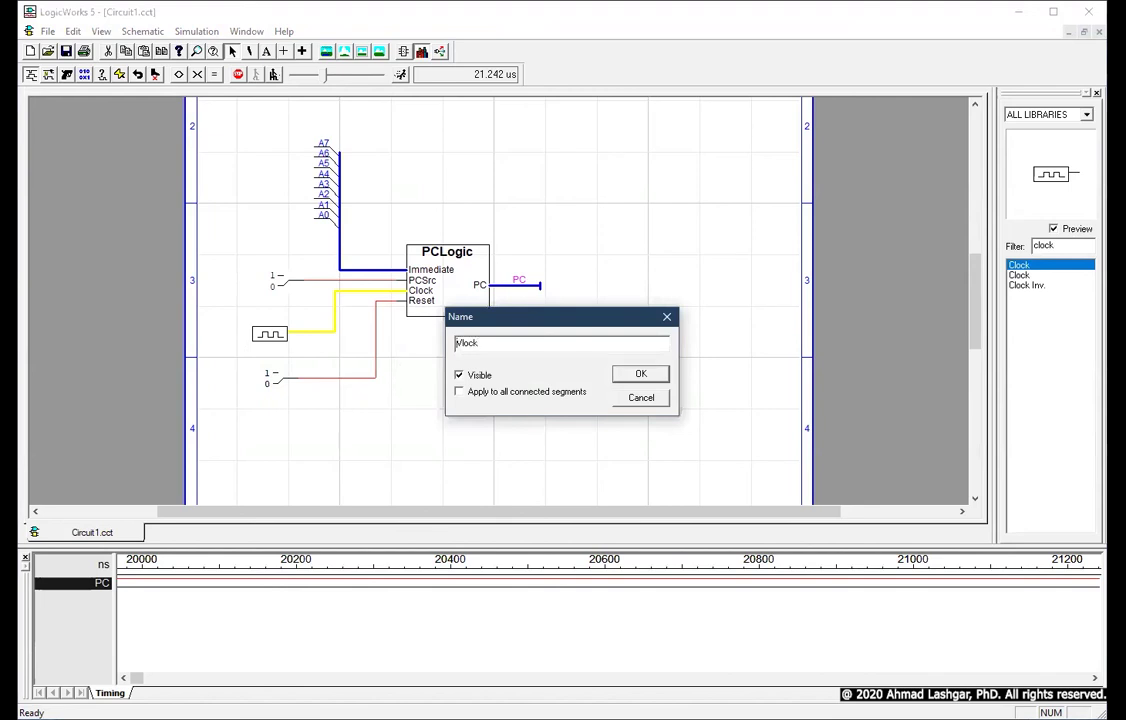
{"action": "key", "text": "Return"}
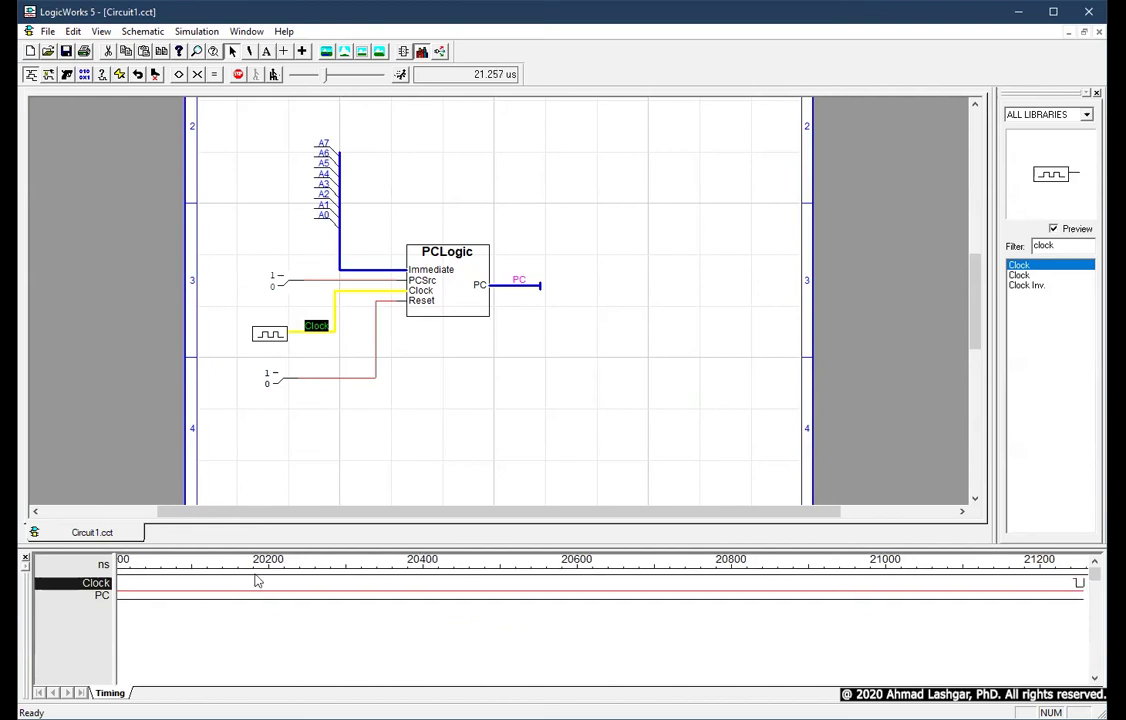
Raise the simulation speed, rescale the timing diagram and switch Reset to 1.
{"action": "left_click_drag", "start_coordinate": [325, 75], "coordinate": [371, 78]}
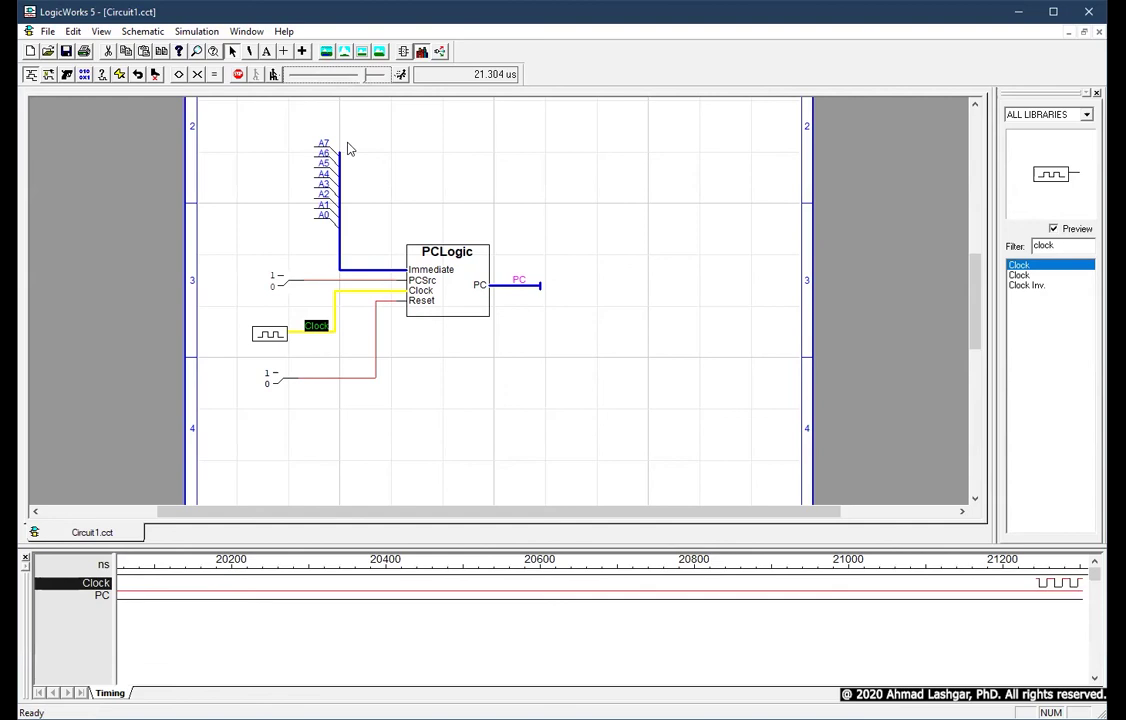
{"action": "left_click", "coordinate": [178, 80]}
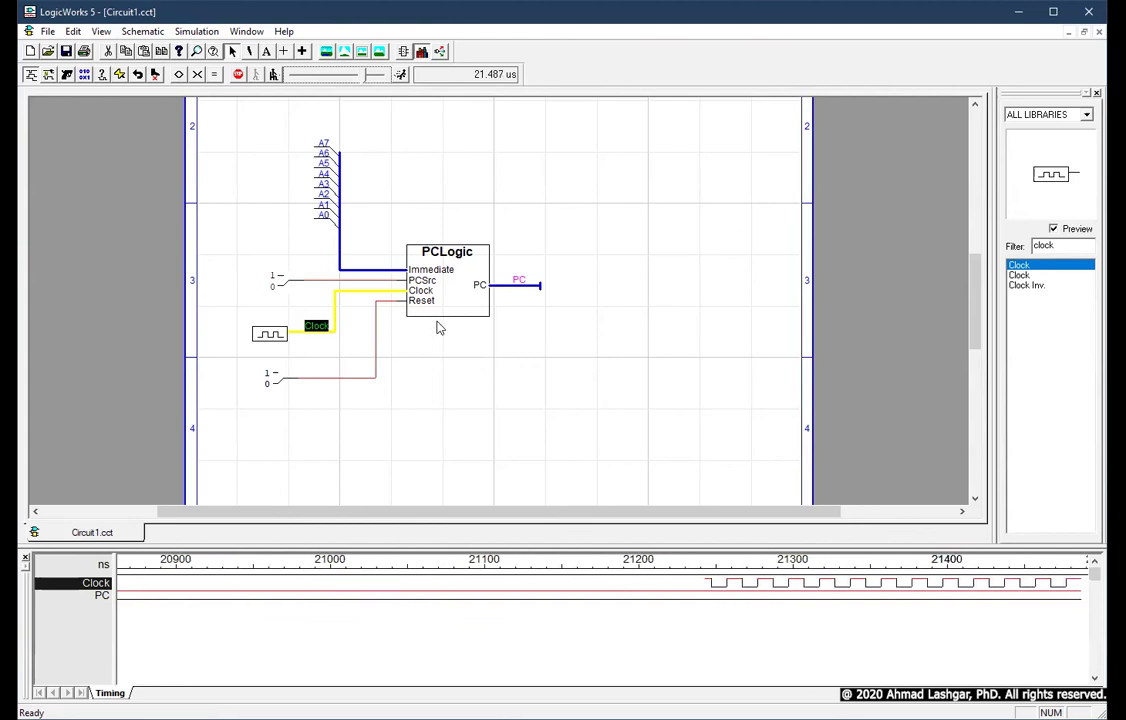
{"action": "left_click", "coordinate": [283, 388]}
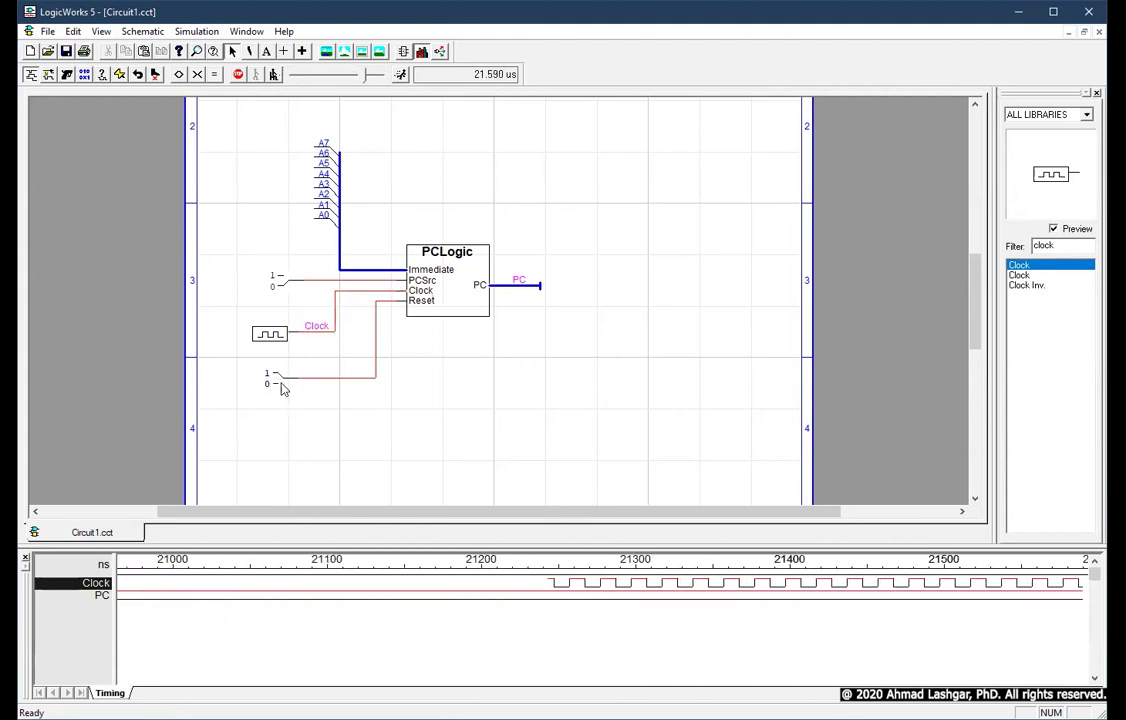
Show the live signal values on the circuit's wires and rename the PC output bus PCValue.
{"action": "left_click", "coordinate": [192, 31]}
{"action": "left_click", "coordinate": [249, 125]}
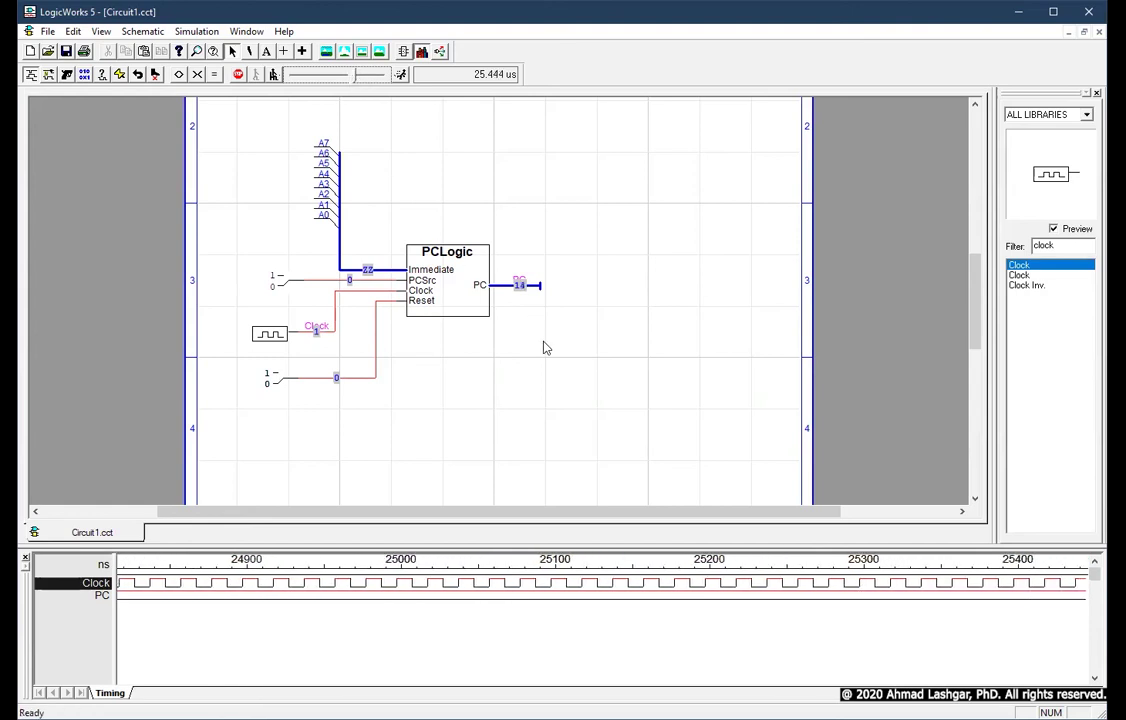
{"action": "right_click", "coordinate": [505, 285]}
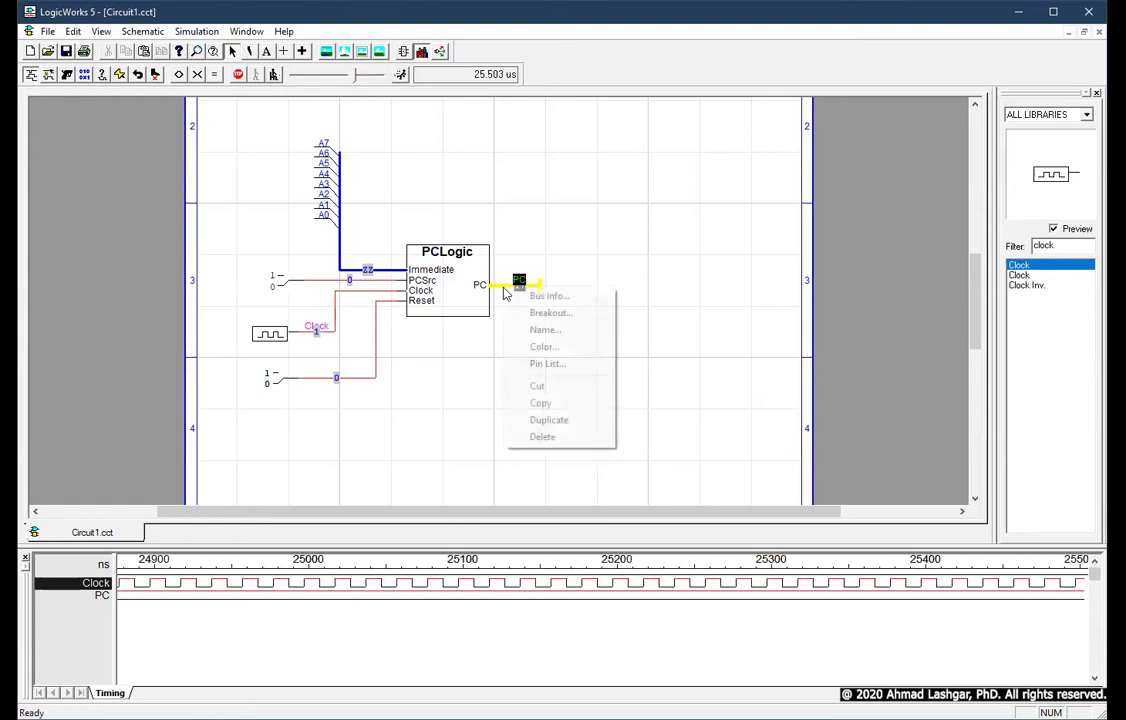
{"action": "left_click", "coordinate": [556, 331]}
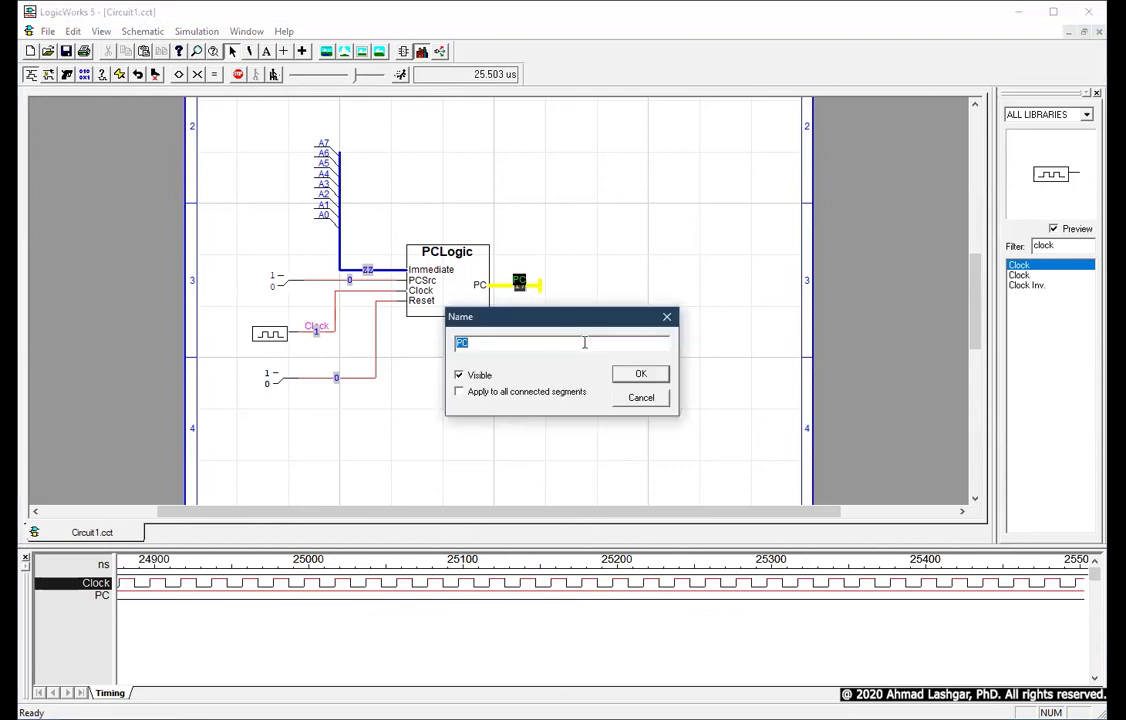
{"action": "type", "text": "PCValue"}
{"action": "key", "text": "Return"}
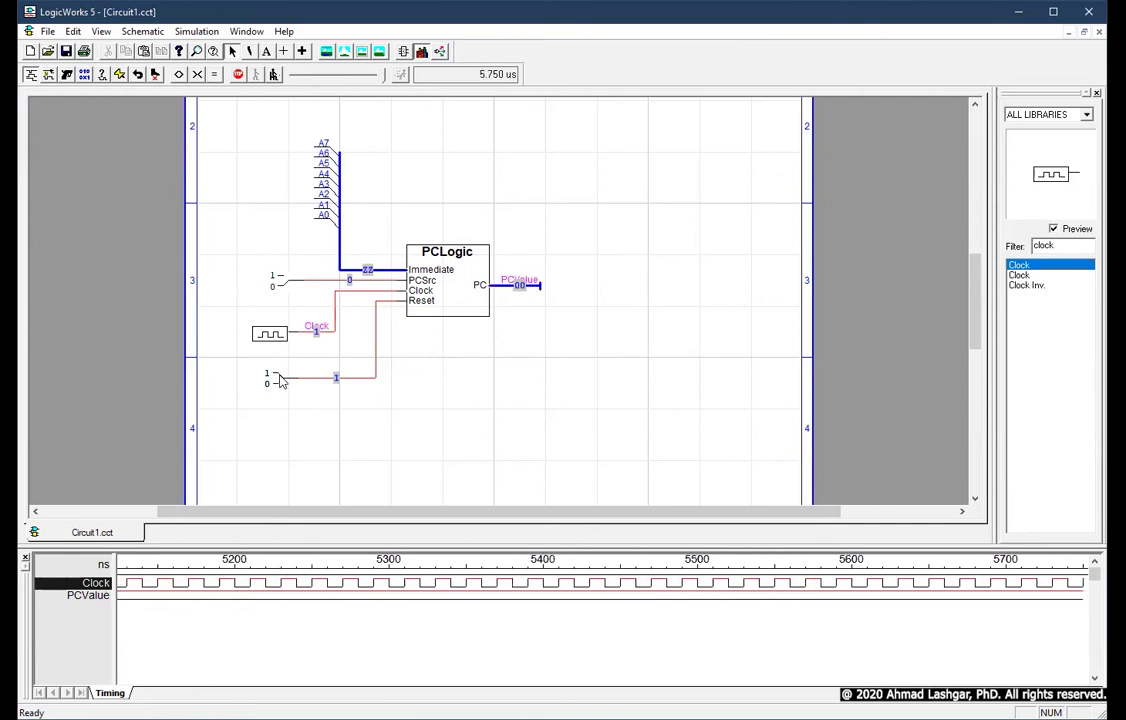
Slow down the running simulation.
{"action": "left_click_drag", "start_coordinate": [383, 74], "coordinate": [328, 78]}
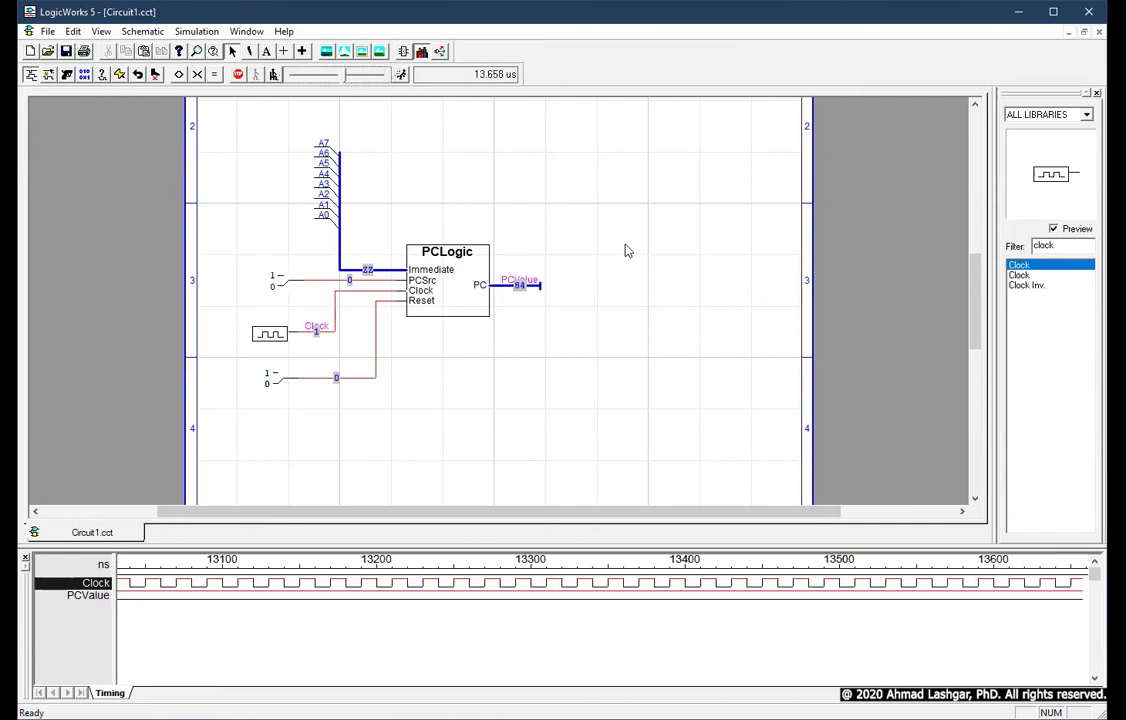
{"action": "right_click", "coordinate": [556, 600]}
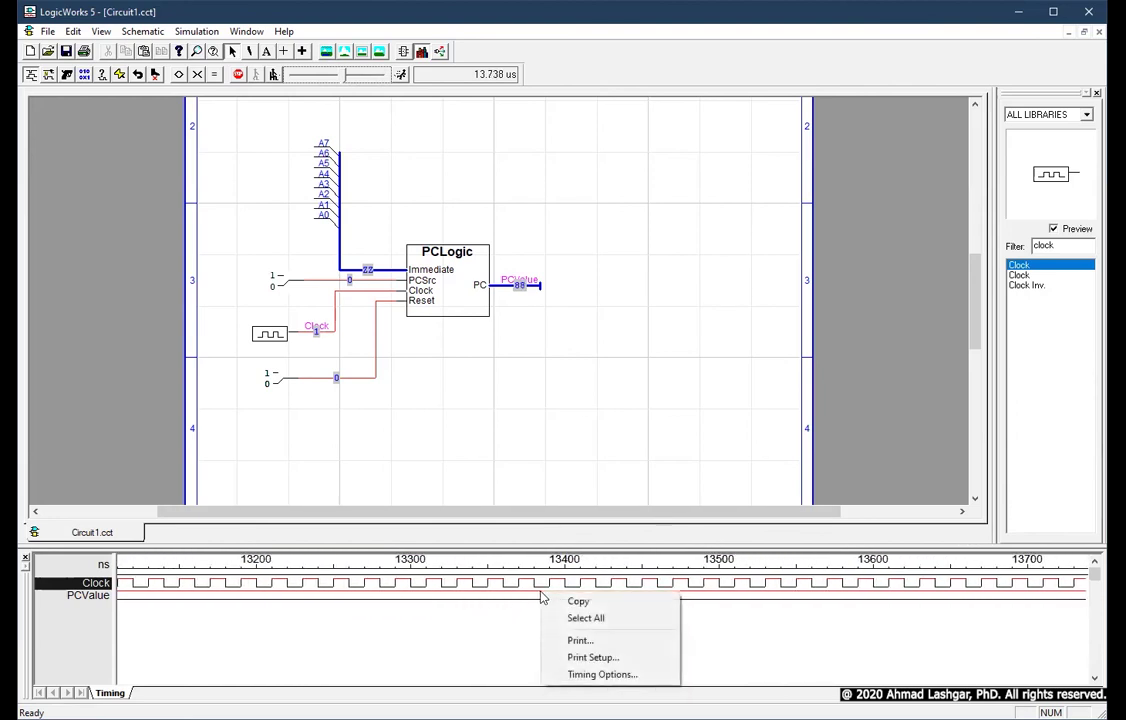
{"action": "left_click", "coordinate": [538, 596]}
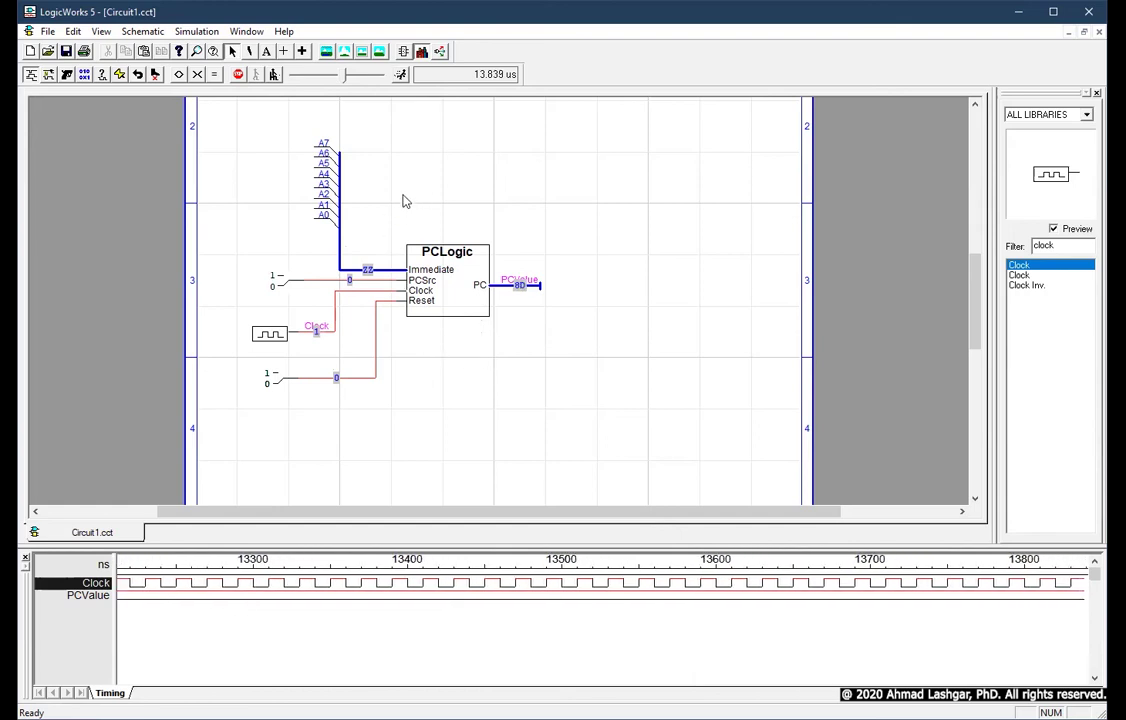
Place two Hex Keyboard wo/STB devices on the Immediate bus inputs, one on A7–A4 and one on A3–A0.
{"action": "double_click", "coordinate": [1079, 243]}
{"action": "type", "text": "hex"}
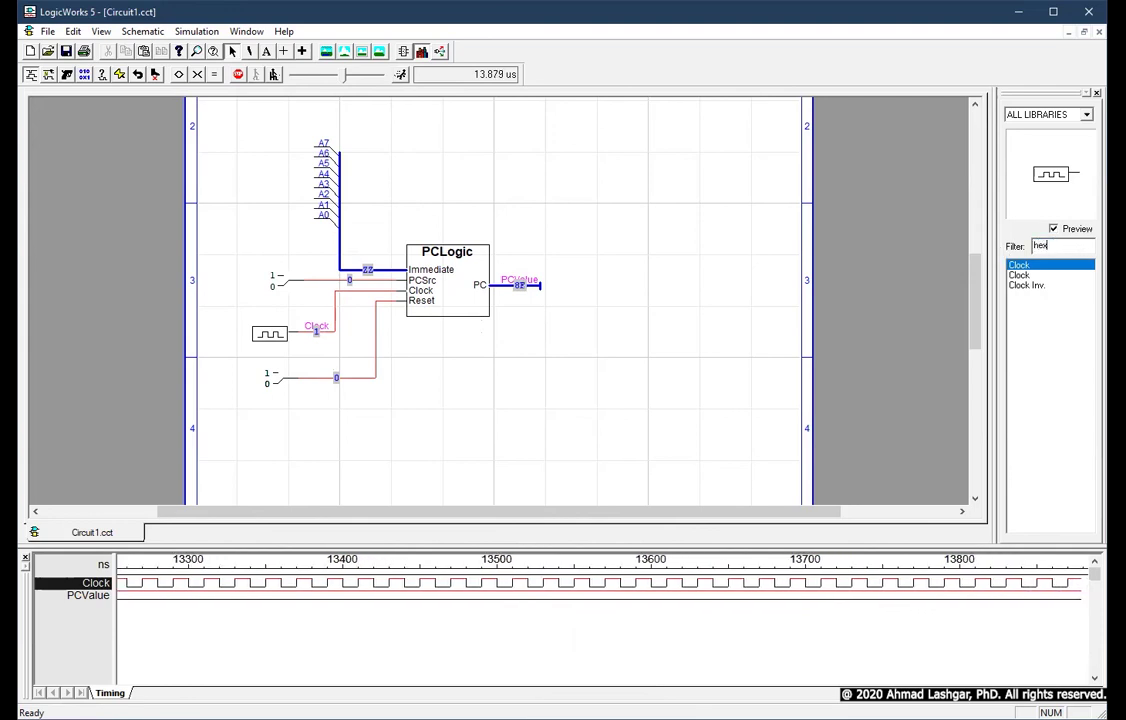
{"action": "left_click", "coordinate": [1040, 285]}
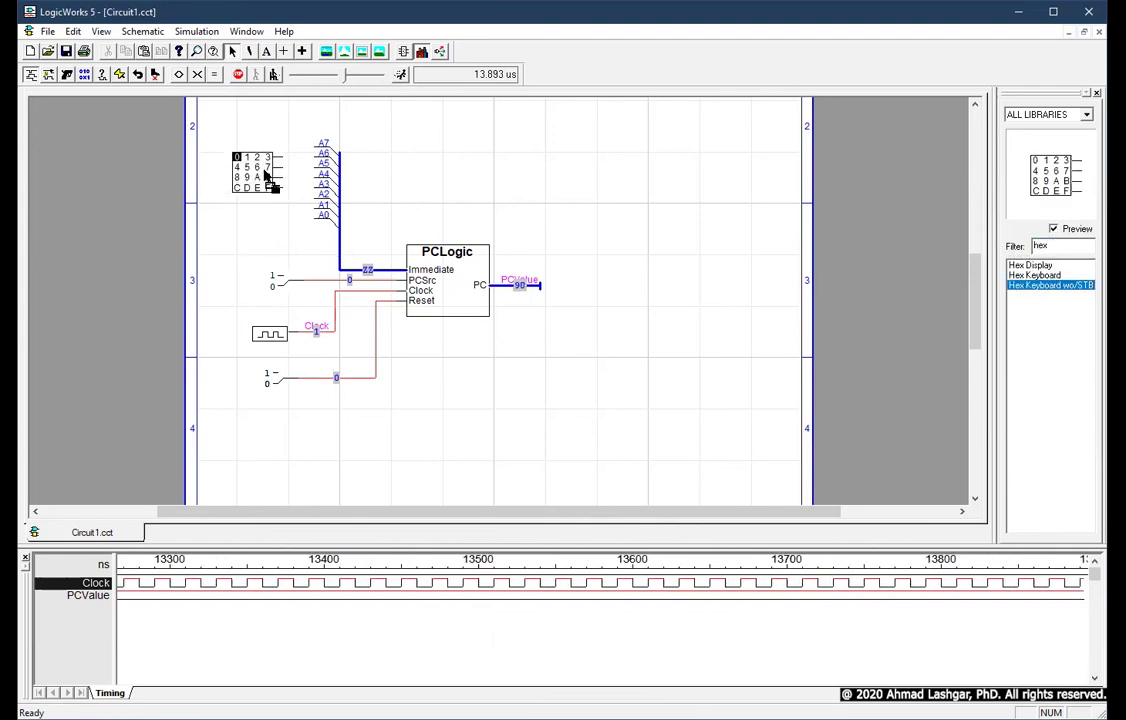
{"action": "left_click", "coordinate": [287, 166]}
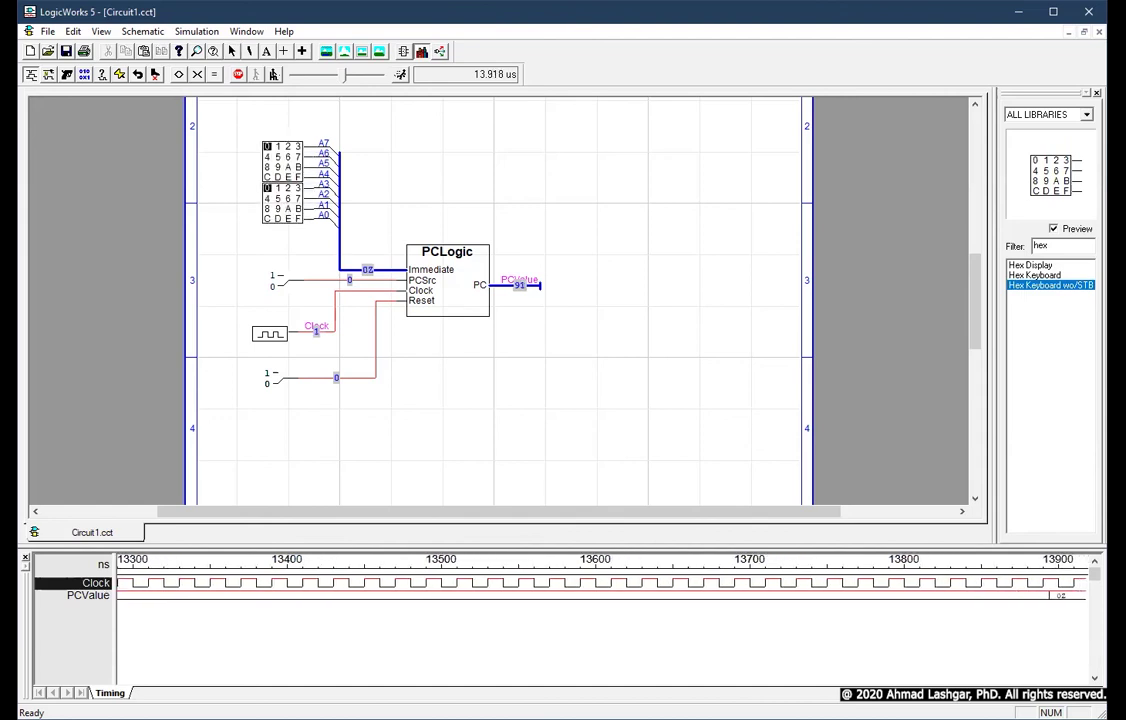
{"action": "left_click", "coordinate": [287, 209]}
{"action": "key", "text": "Escape"}
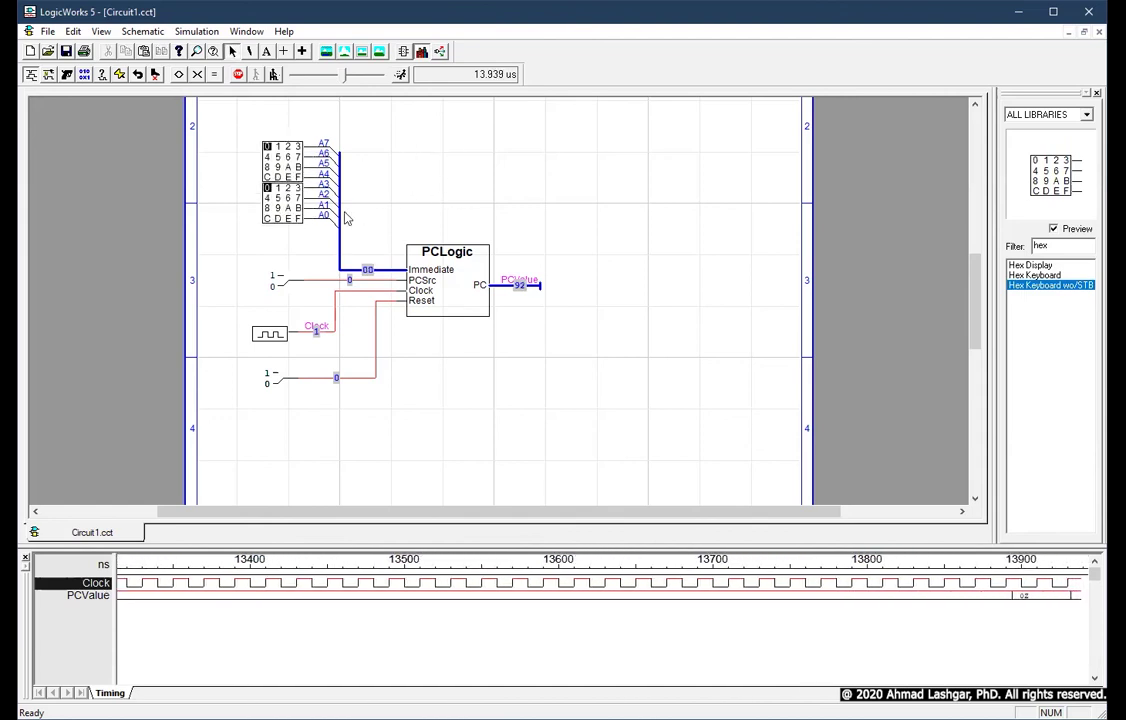
Run the simulation with the A3–A0 hex keyboard and the PCSrc switch both set to 1, and stop it.
{"action": "left_click", "coordinate": [278, 189]}
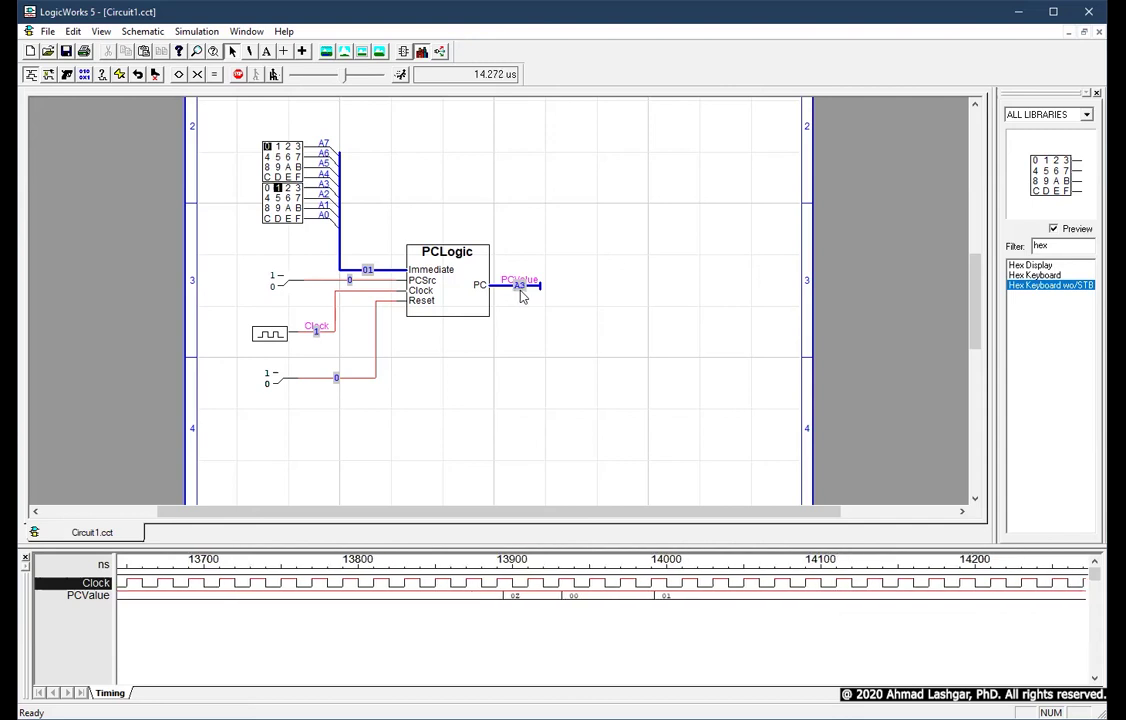
{"action": "left_click", "coordinate": [284, 288]}
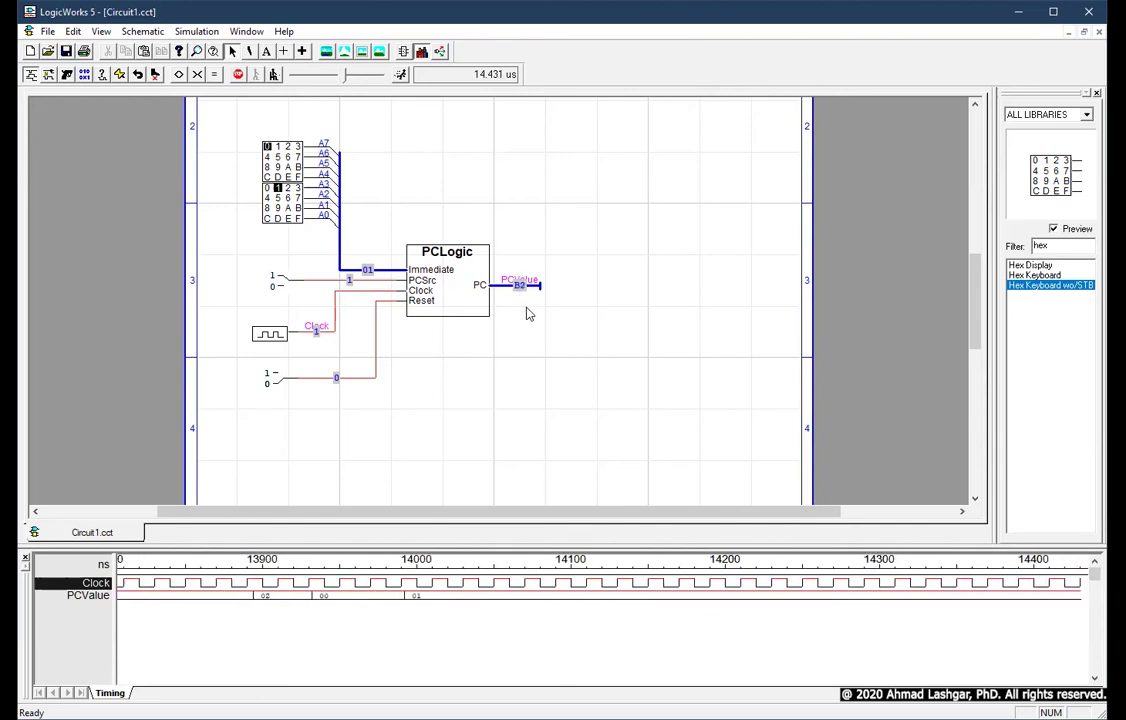
{"action": "left_click", "coordinate": [238, 74]}
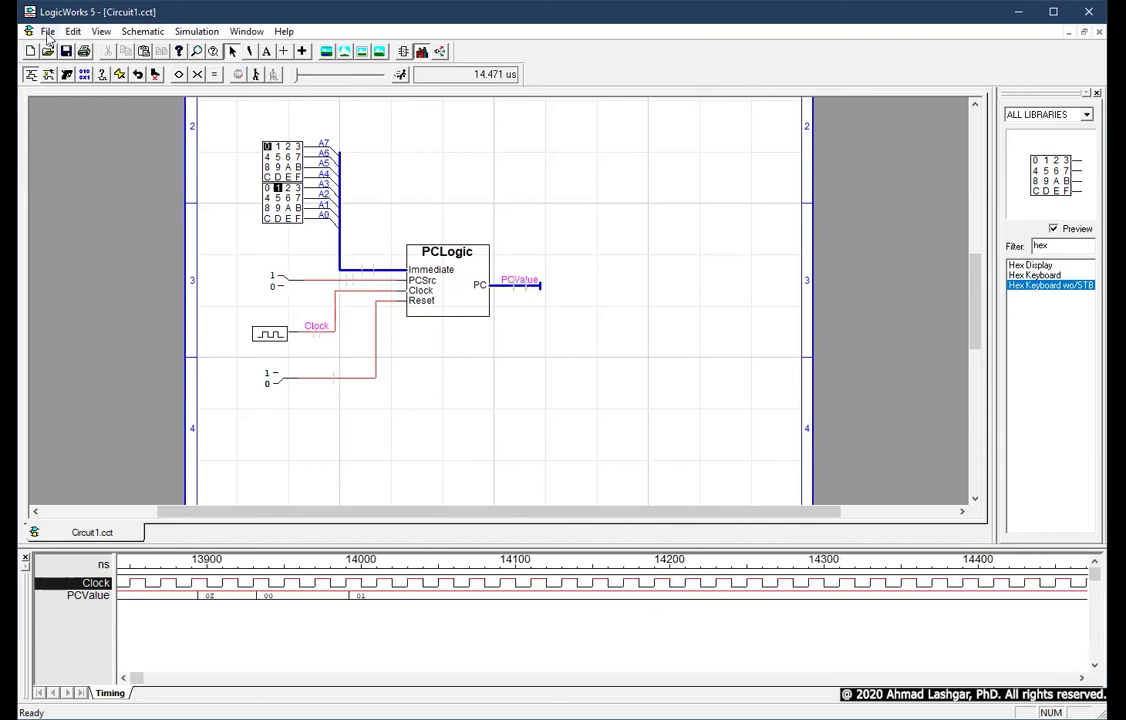
Save the test circuit as PCLogicTestbench in the folder 11.
{"action": "left_click", "coordinate": [47, 33]}
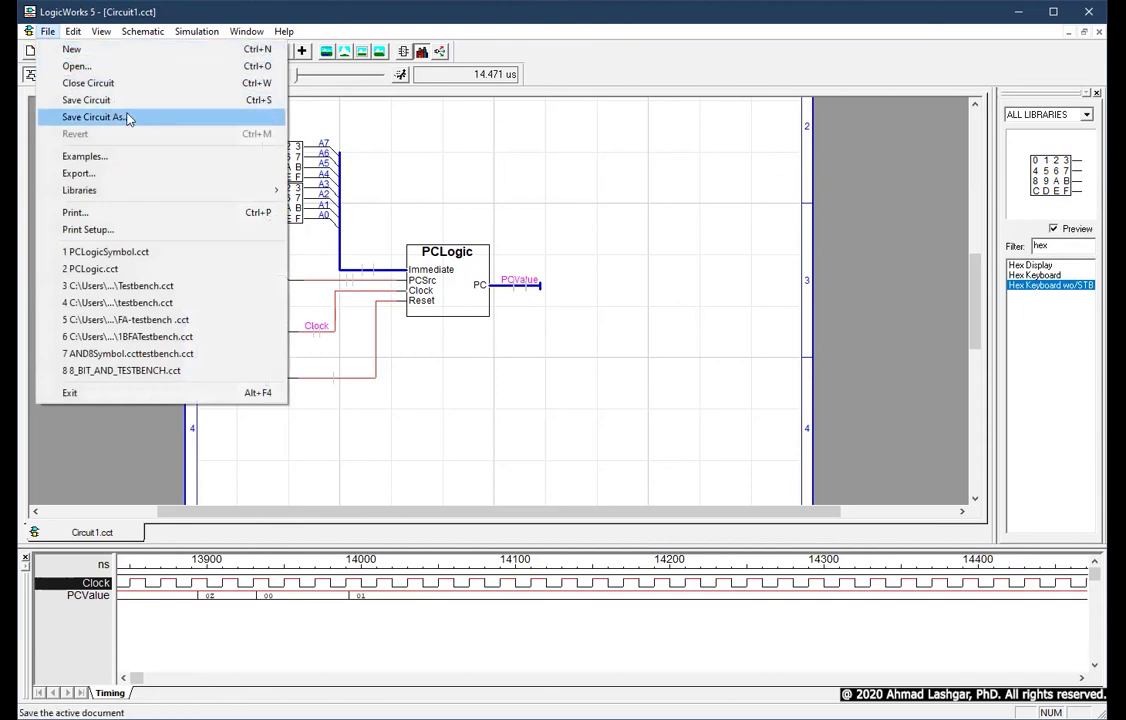
{"action": "left_click", "coordinate": [173, 104]}
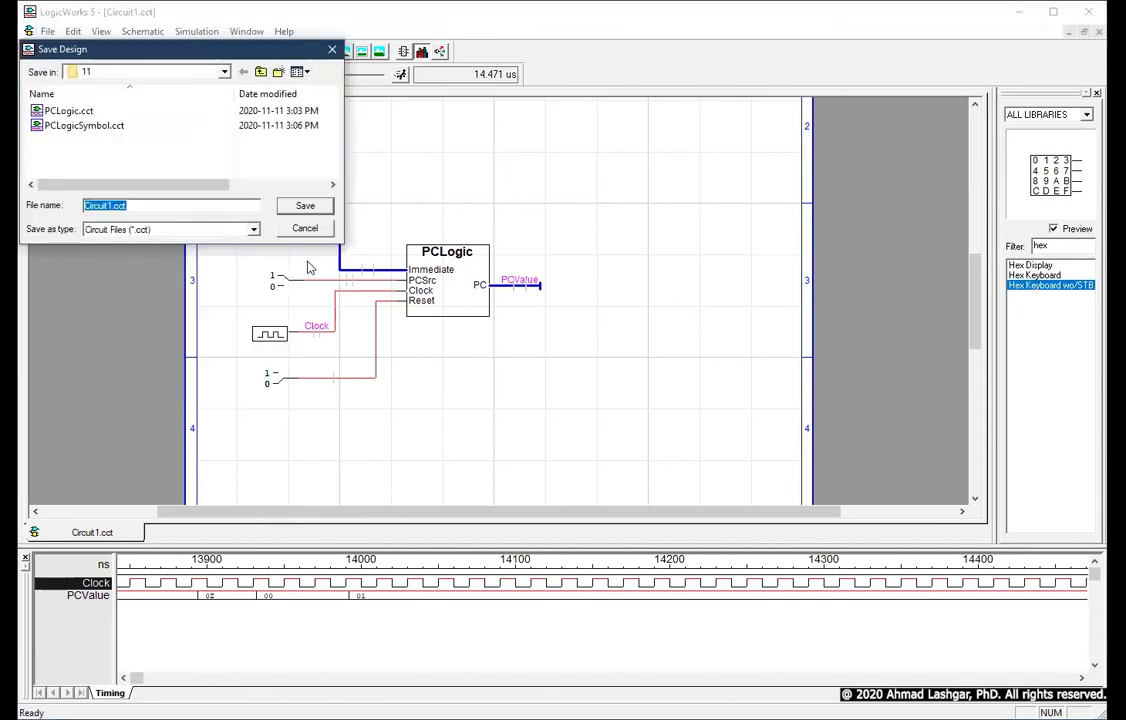
{"action": "type", "text": "PCLogicTestbench"}
{"action": "key", "text": "Return"}
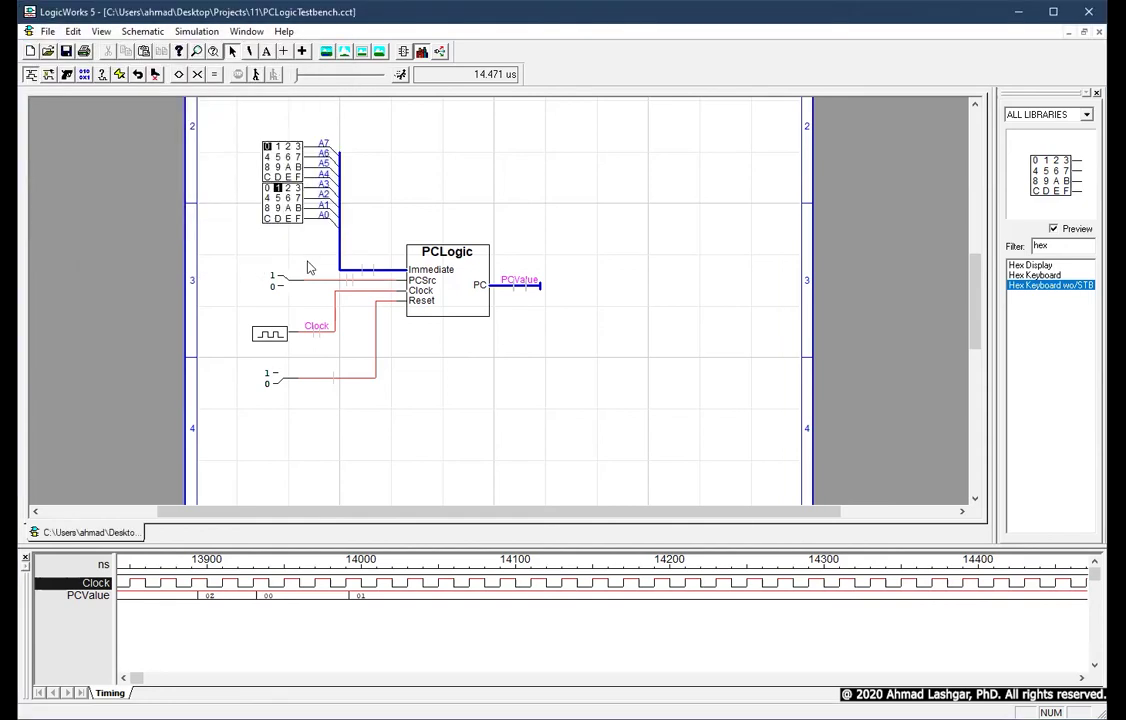